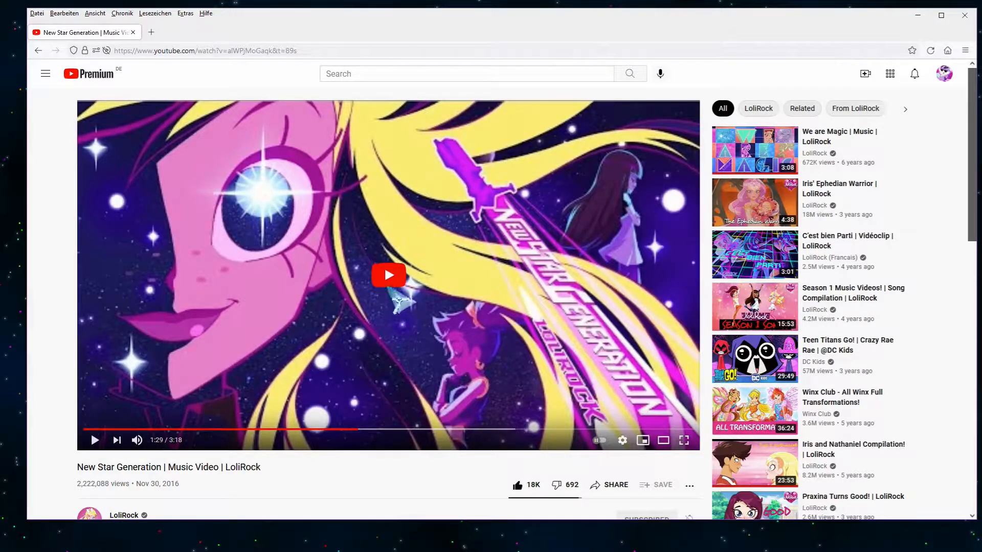
Play and pause the New Star Generation music video to examine its twisting energy ribbon effects
{"action": "left_click", "coordinate": [392, 284]}
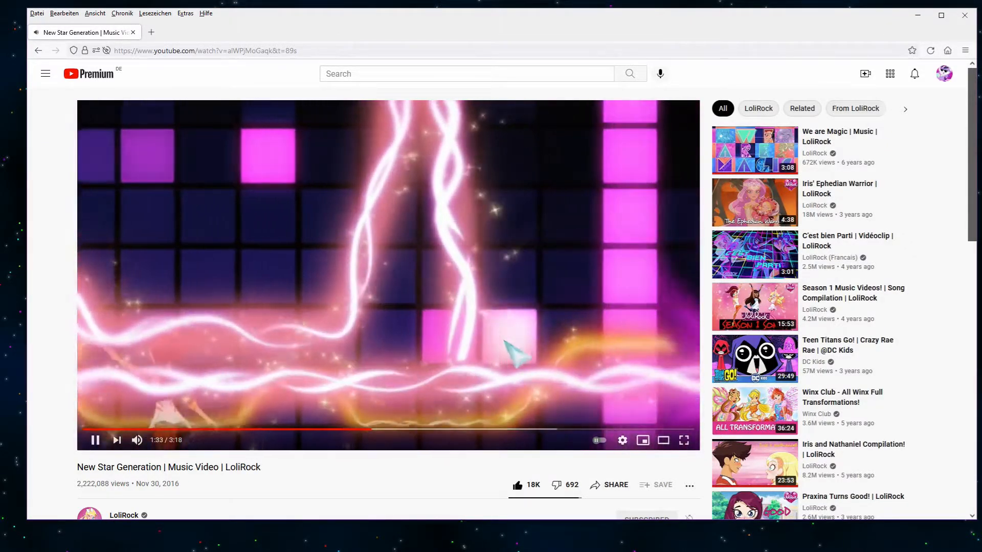
{"action": "left_click", "coordinate": [305, 239]}
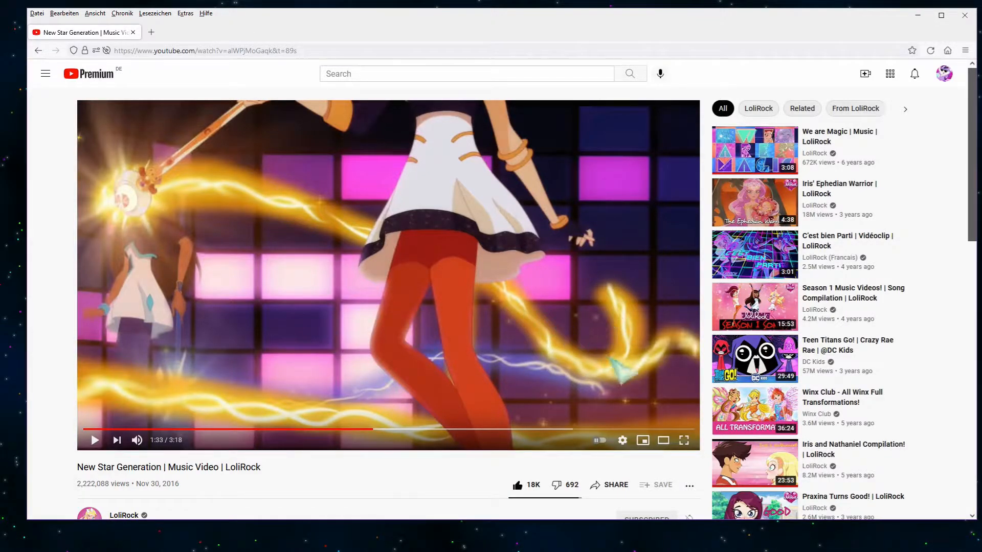
{"action": "left_click", "coordinate": [386, 274]}
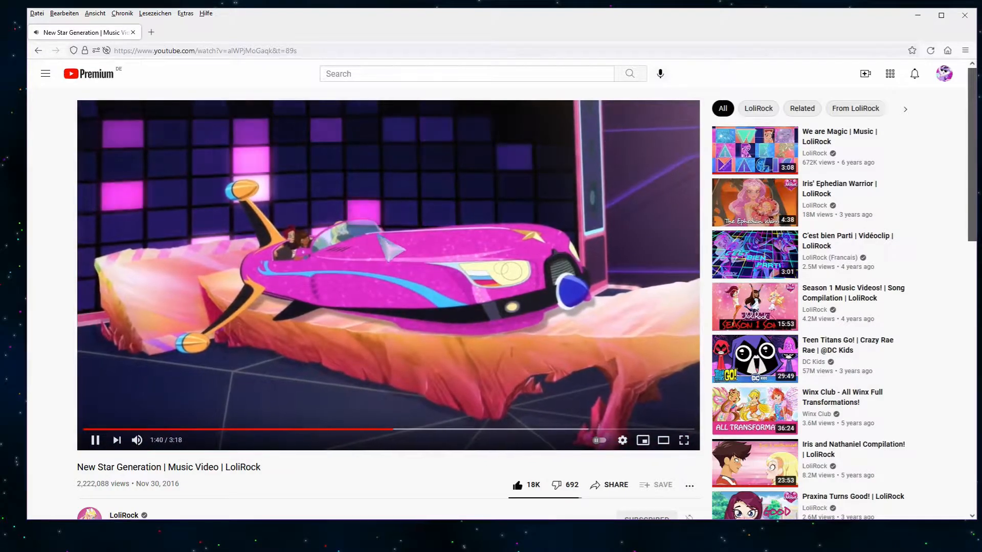
{"action": "left_click", "coordinate": [449, 292]}
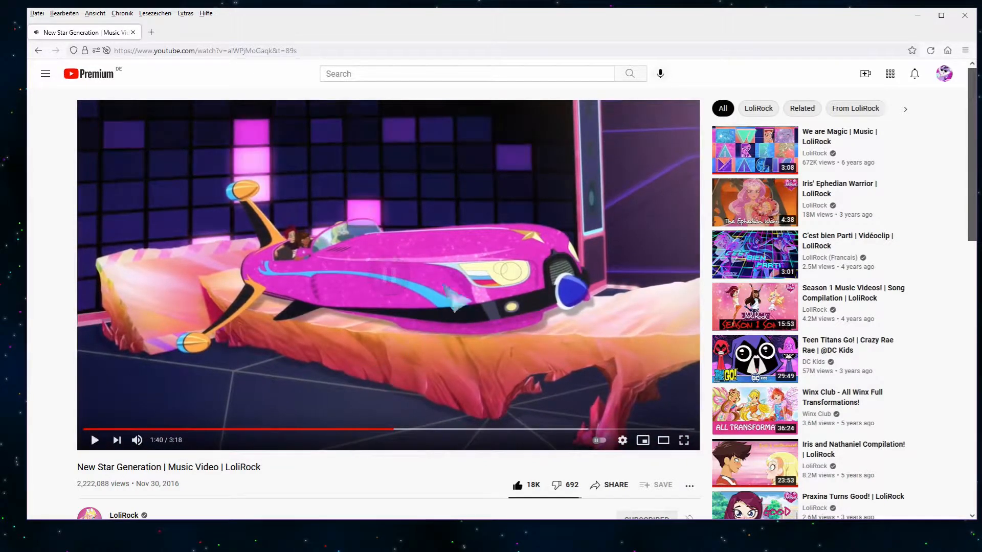
{"action": "left_click", "coordinate": [387, 430]}
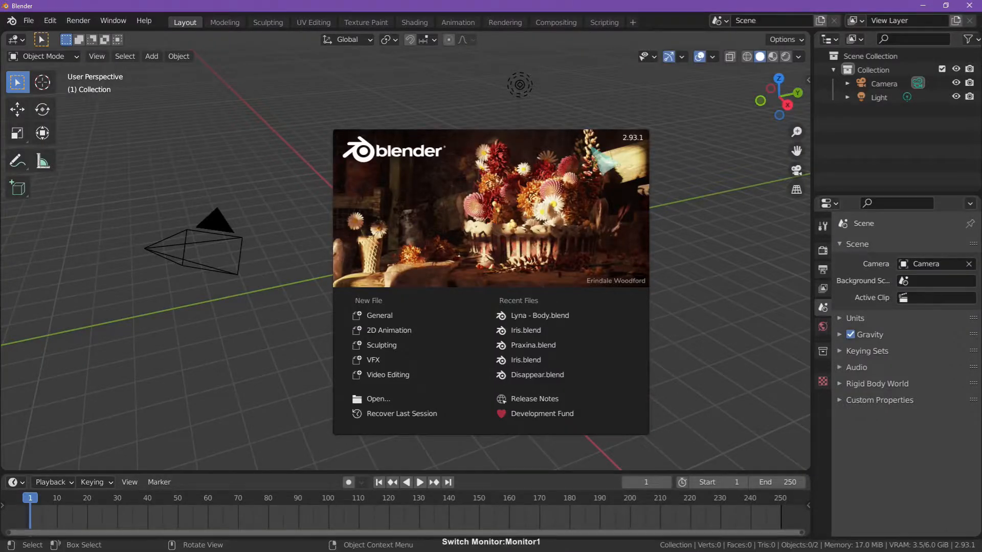
Switch to Blender, dismiss the splash screen and add a mesh circle at the world origin
{"action": "left_click", "coordinate": [710, 232]}
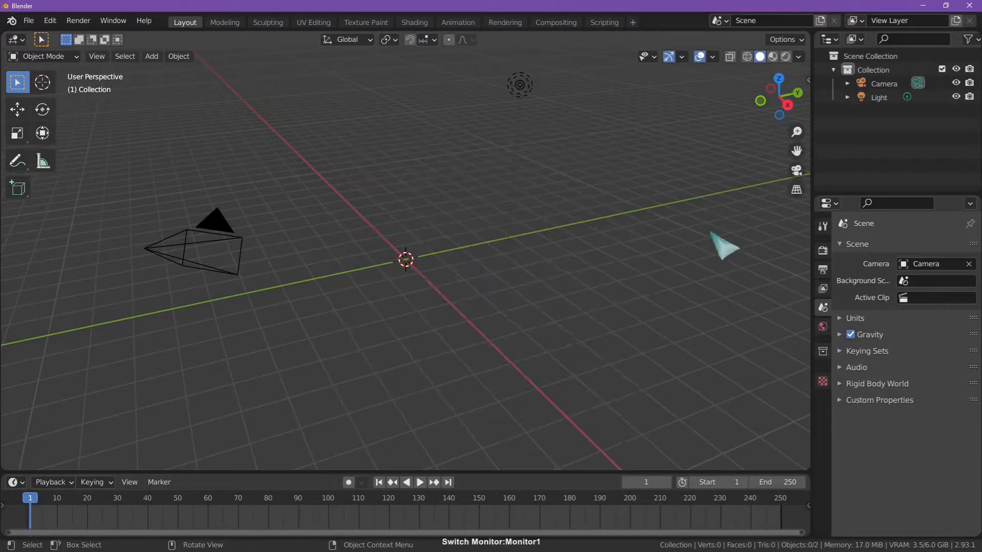
{"action": "middle_click_drag", "start_coordinate": [528, 239], "coordinate": [550, 253]}
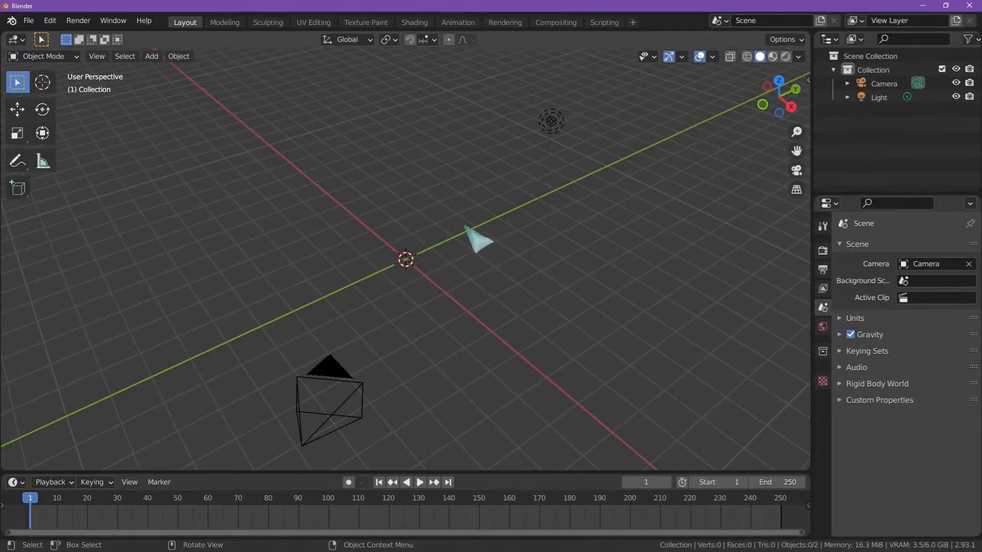
{"action": "middle_click_drag", "start_coordinate": [464, 225], "coordinate": [482, 286]}
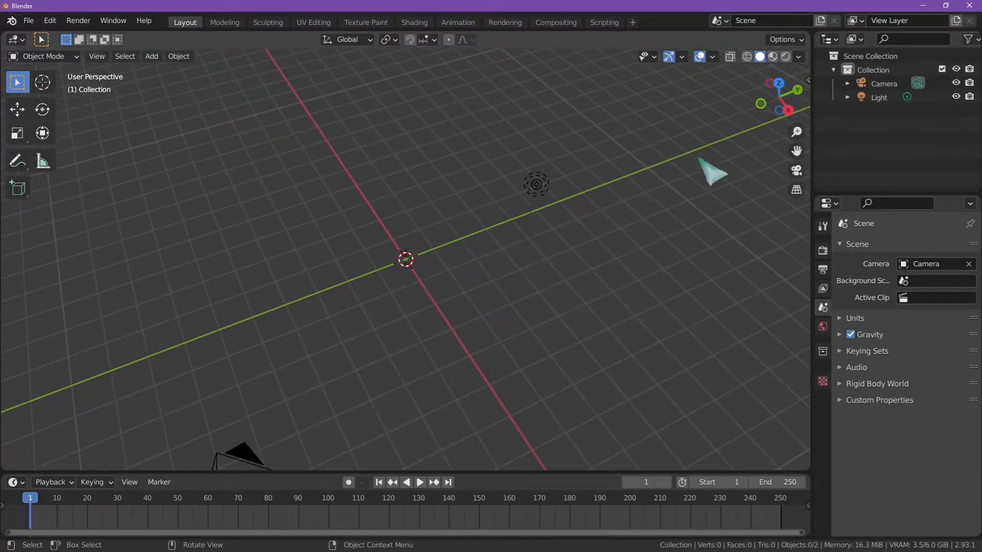
{"action": "left_click", "coordinate": [762, 104]}
{"action": "mouse_move", "coordinate": [432, 254]}
{"action": "middle_mouse_down"}
{"action": "mouse_move", "coordinate": [497, 239]}
{"action": "mouse_move", "coordinate": [430, 287]}
{"action": "mouse_move", "coordinate": [440, 249]}
{"action": "middle_mouse_up"}
{"action": "key", "text": "shift+a"}
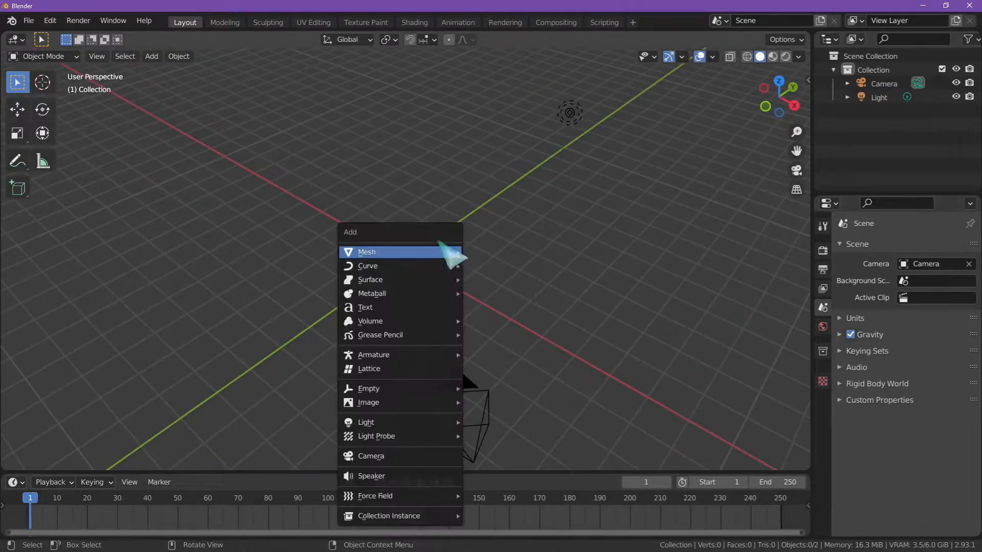
{"action": "key", "text": "Escape"}
{"action": "key", "text": "shift+a"}
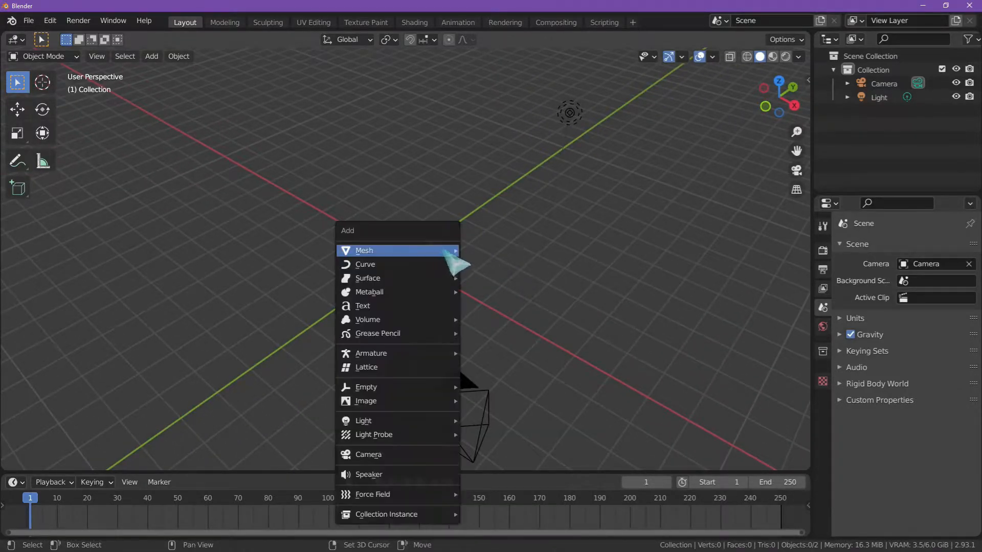
{"action": "mouse_move", "coordinate": [458, 251]}
{"action": "left_click", "coordinate": [504, 277]}
{"action": "middle_click_drag", "start_coordinate": [438, 254], "coordinate": [431, 324]}
Set the new circle to 8 vertices and a radius of 0.11 m
{"action": "left_click", "coordinate": [89, 460]}
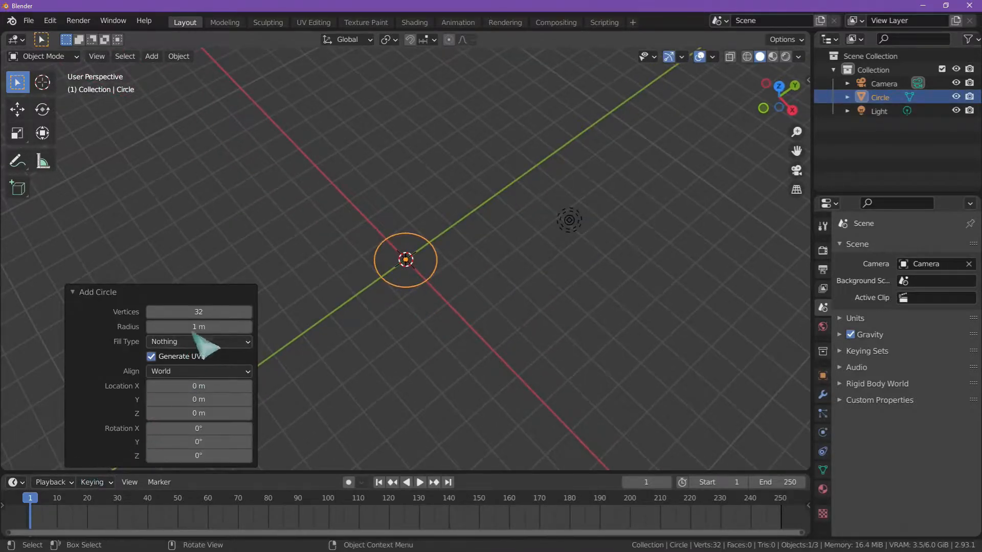
{"action": "left_click", "coordinate": [199, 313]}
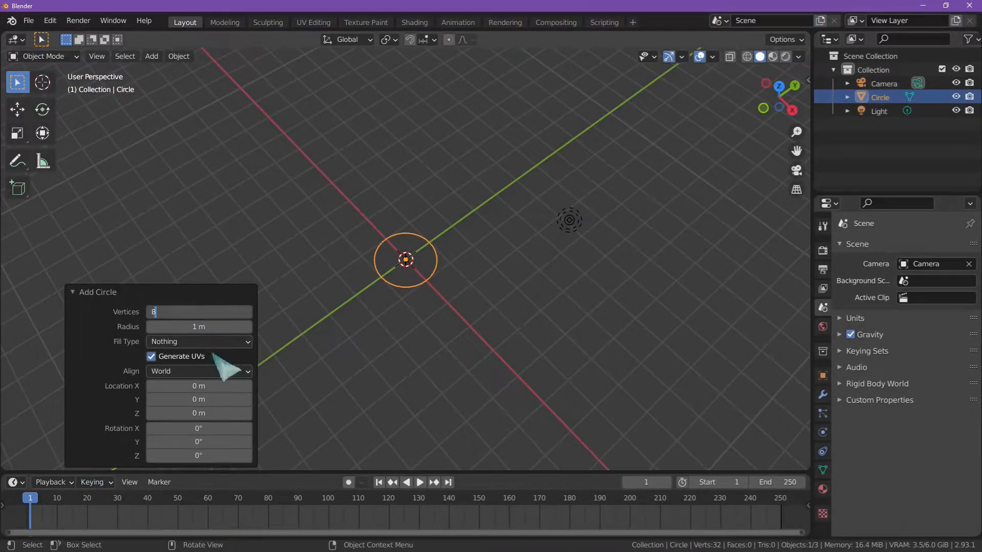
{"action": "key", "text": "Return"}
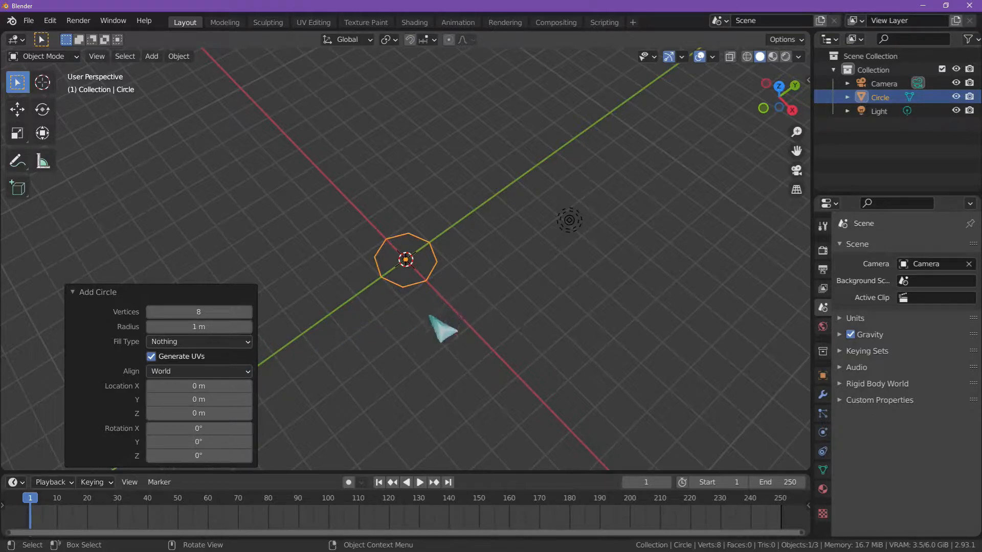
{"action": "middle_click_drag", "start_coordinate": [429, 317], "coordinate": [446, 296]}
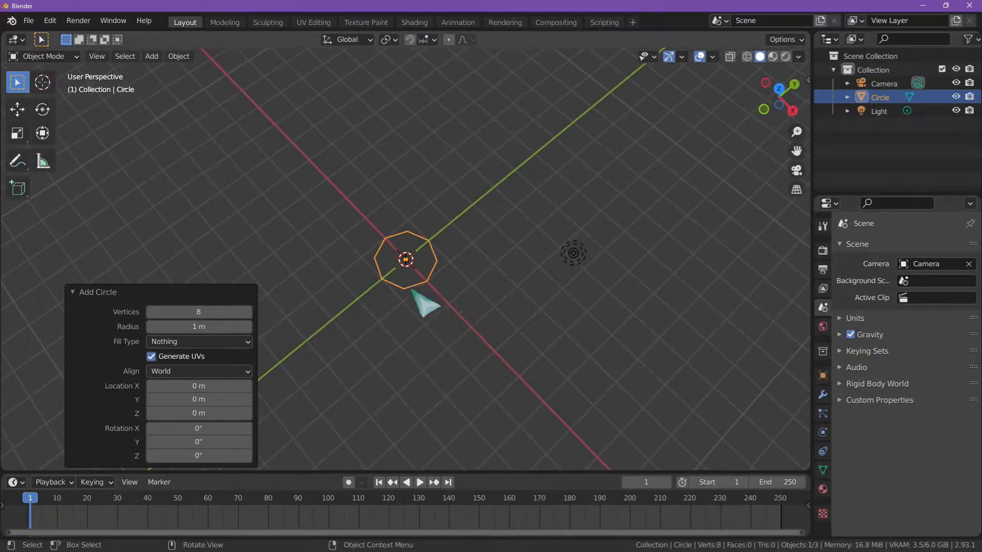
{"action": "left_click_drag", "start_coordinate": [212, 330], "coordinate": [161, 339]}
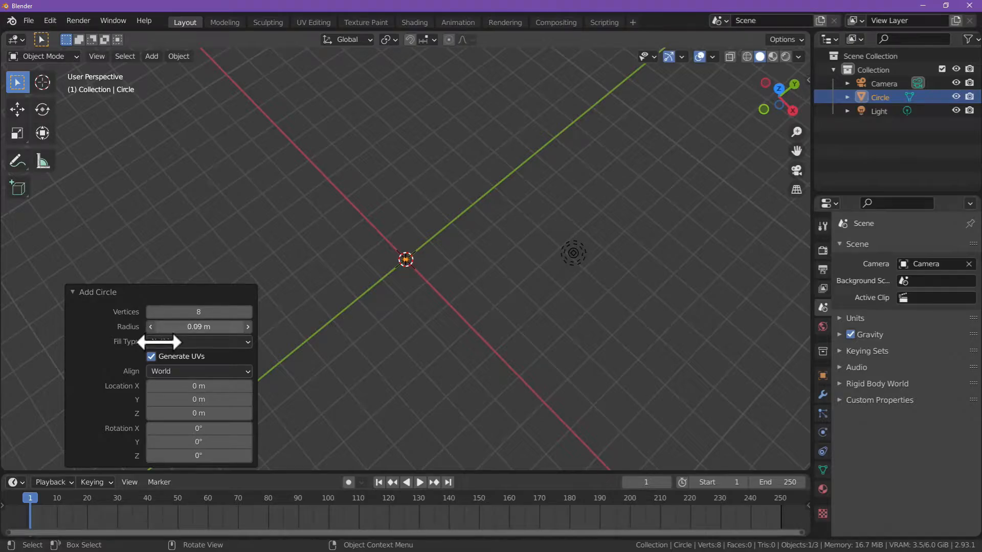
{"action": "left_click_drag", "start_coordinate": [159, 342], "coordinate": [163, 342]}
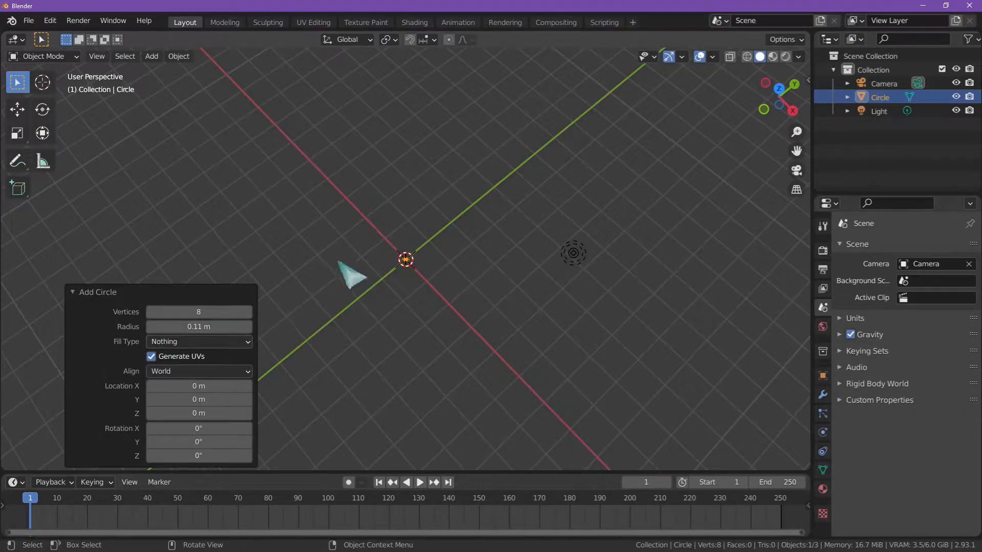
In Edit Mode, rotate the circle's vertices 90° in the front view so the ring stands upright
{"action": "middle_click_drag", "start_coordinate": [499, 281], "coordinate": [448, 260]}
{"action": "key", "text": "Tab"}
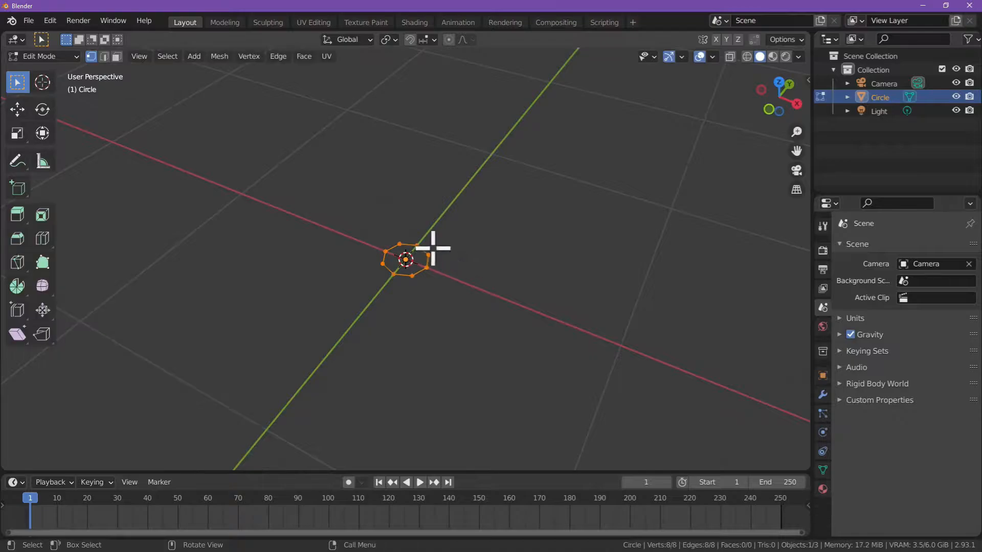
{"action": "left_click", "coordinate": [768, 109]}
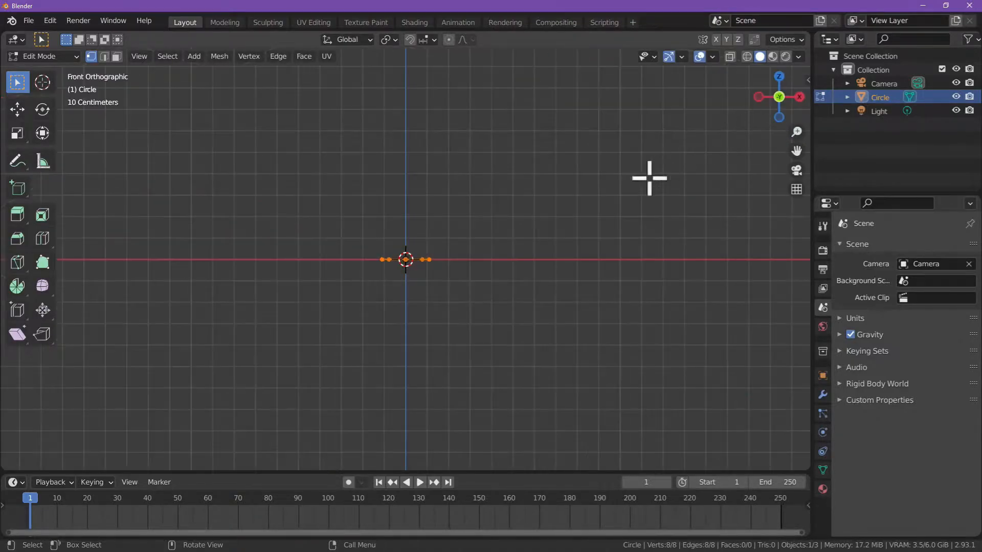
{"action": "key", "text": "r"}
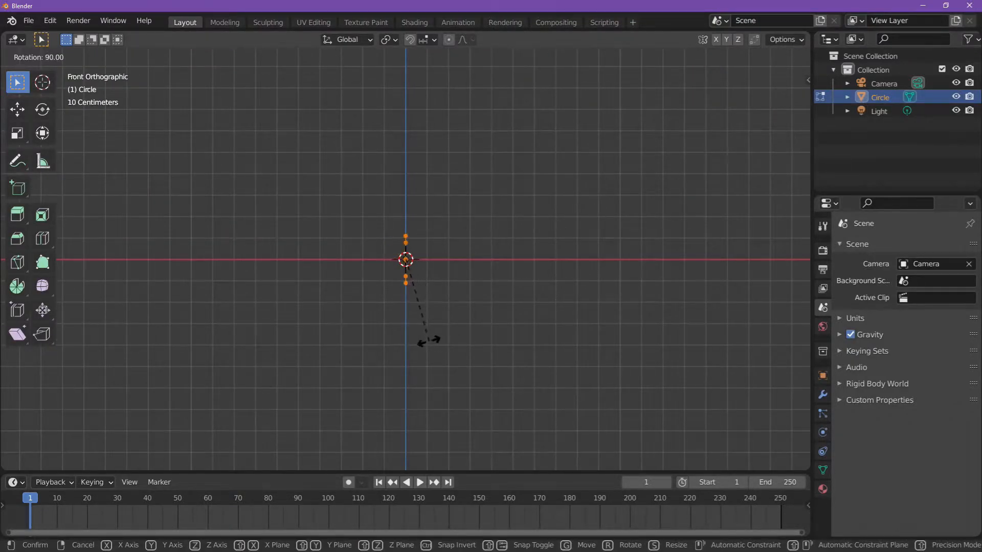
{"action": "left_click", "coordinate": [428, 341]}
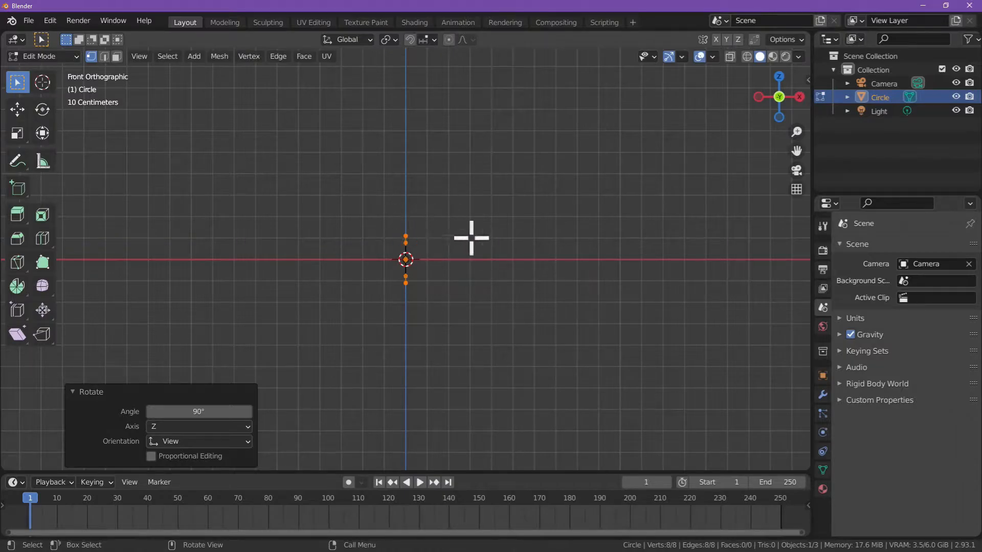
Move the upright ring 0.4 m along the positive Y axis in the right view
{"action": "middle_click_drag", "start_coordinate": [580, 221], "coordinate": [607, 191]}
{"action": "left_click", "coordinate": [794, 101]}
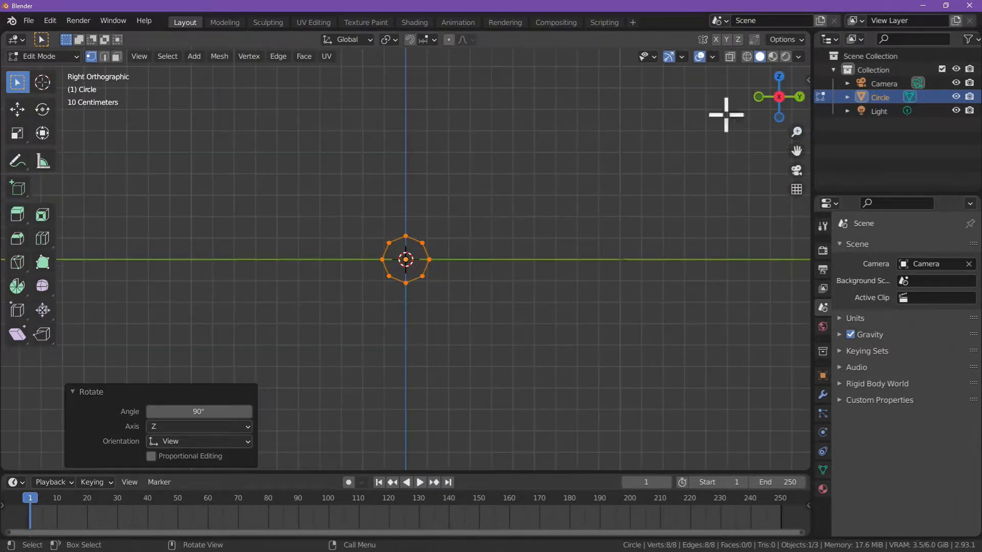
{"action": "scroll", "coordinate": [457, 265], "scroll_direction": "up", "scroll_amount": 3}
{"action": "key", "text": "g"}
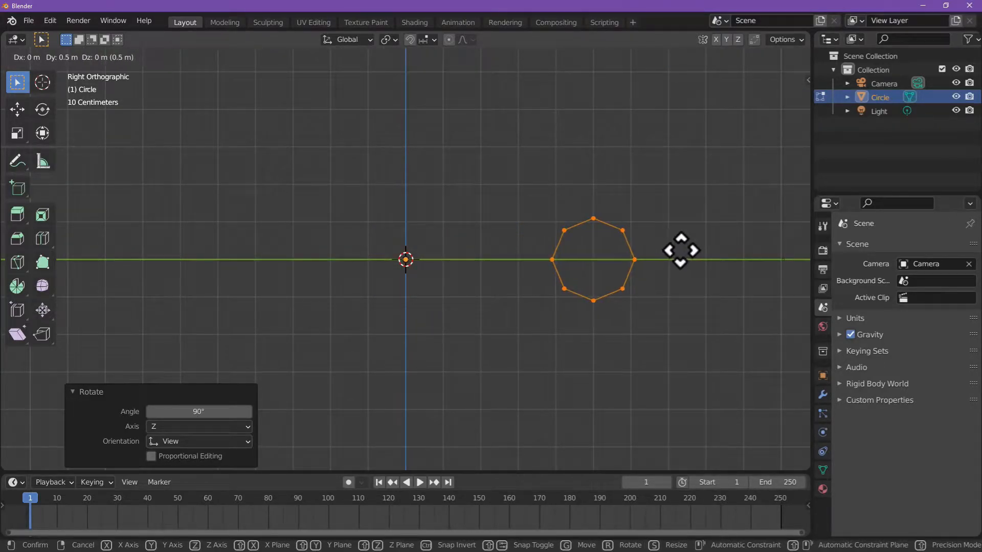
{"action": "left_click", "coordinate": [673, 251]}
Duplicate the ring -0.8 m along Y to the opposite side of the origin, and deselect all vertices
{"action": "middle_click_drag", "start_coordinate": [671, 254], "coordinate": [625, 288], "text": "ctrl"}
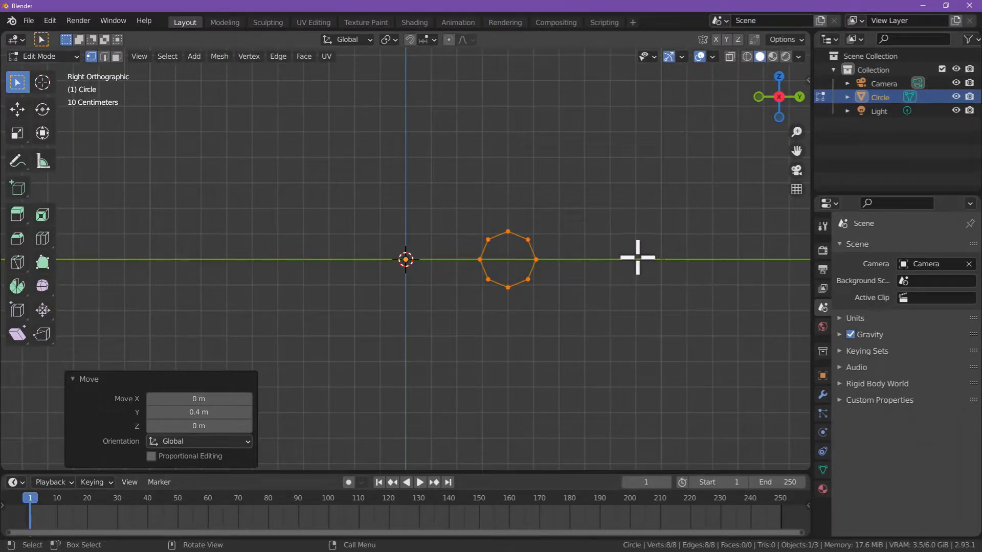
{"action": "key", "text": "shift+d"}
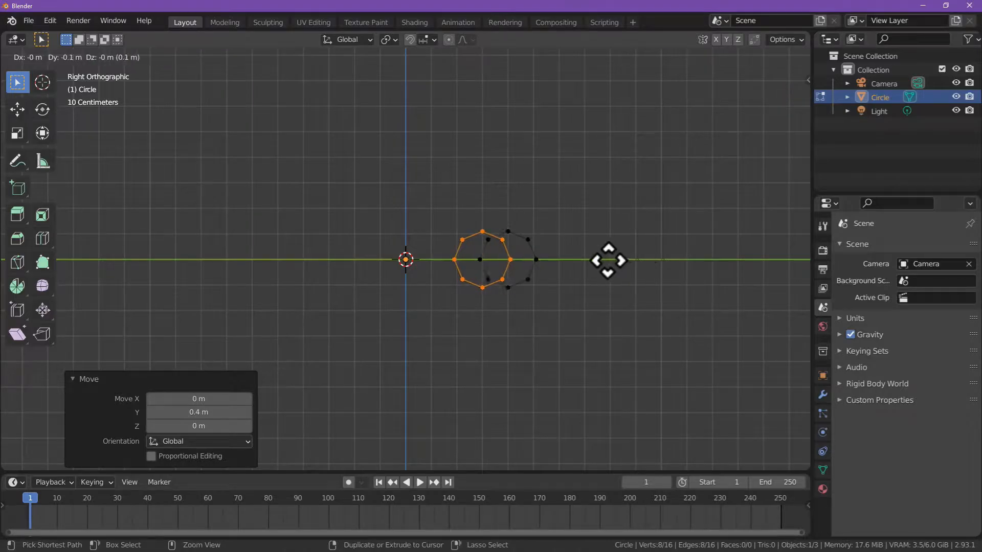
{"action": "left_click", "coordinate": [424, 254]}
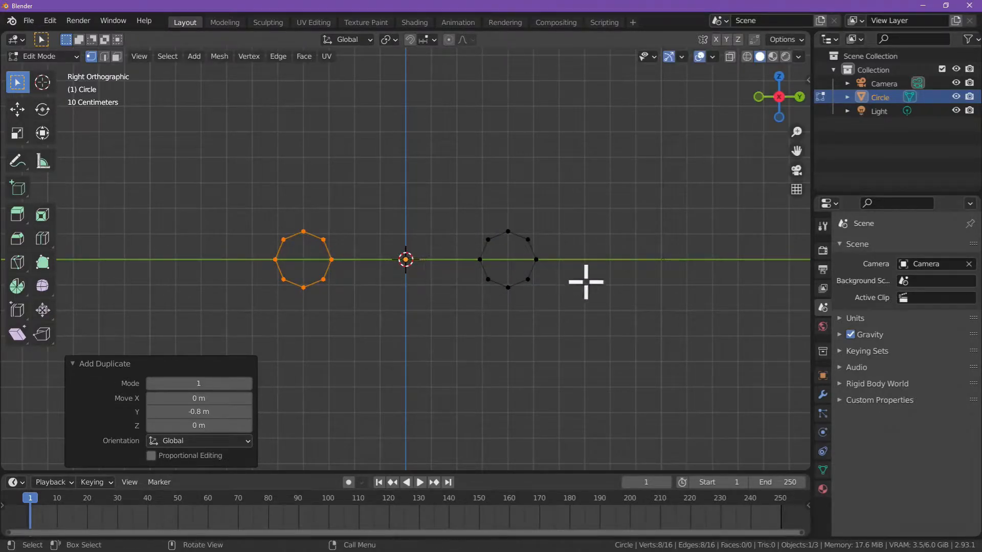
{"action": "middle_click_drag", "start_coordinate": [589, 291], "coordinate": [764, 319]}
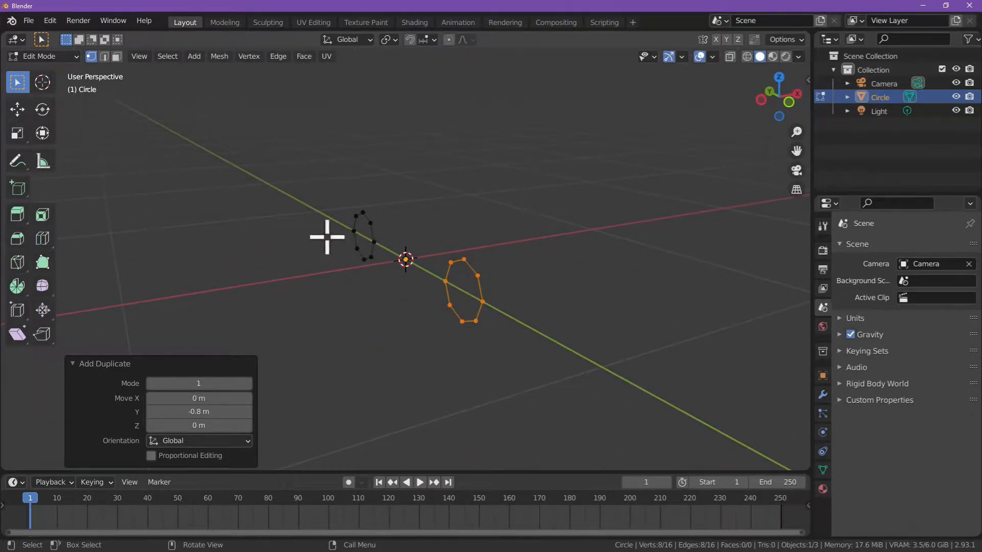
{"action": "left_click", "coordinate": [614, 279]}
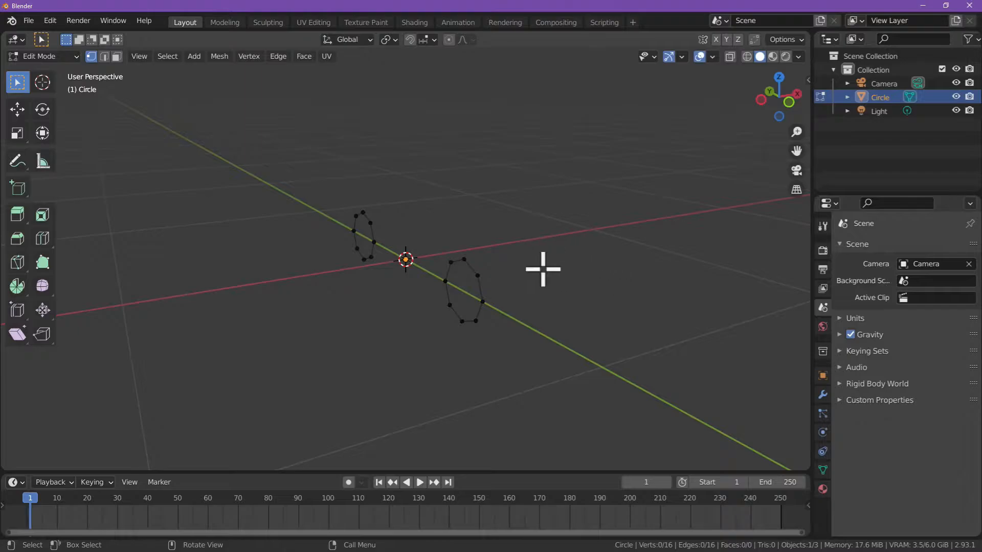
Return to Object Mode, add a Screw modifier to the two-ring circle object and set its angle to 180°
{"action": "middle_click_drag", "start_coordinate": [543, 269], "coordinate": [565, 281]}
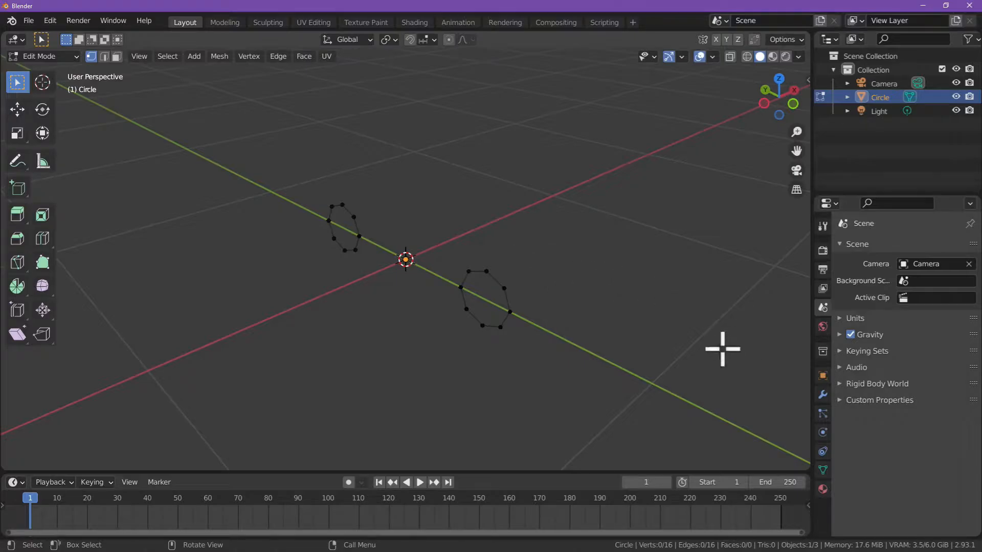
{"action": "key", "text": "Tab"}
{"action": "left_click", "coordinate": [823, 394]}
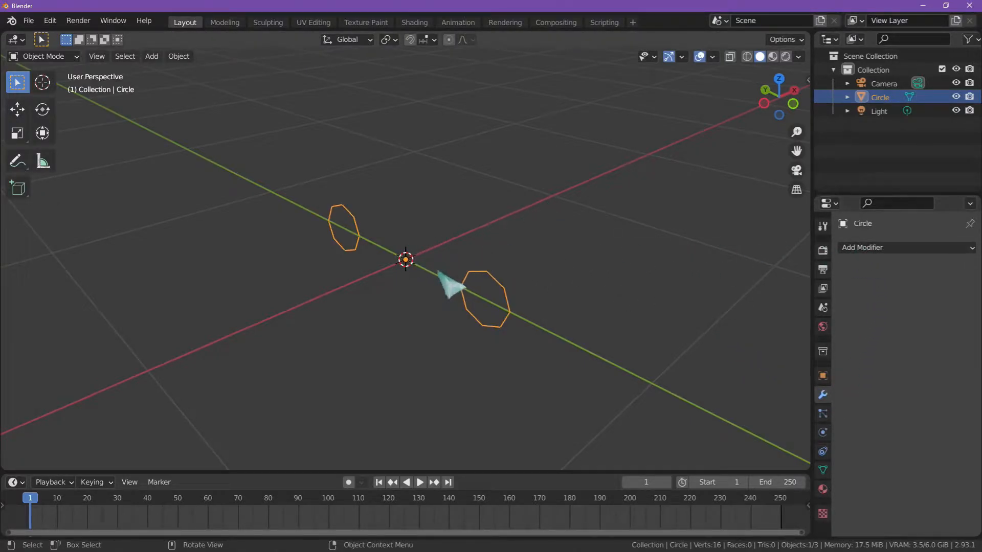
{"action": "middle_click_drag", "start_coordinate": [520, 209], "coordinate": [456, 220]}
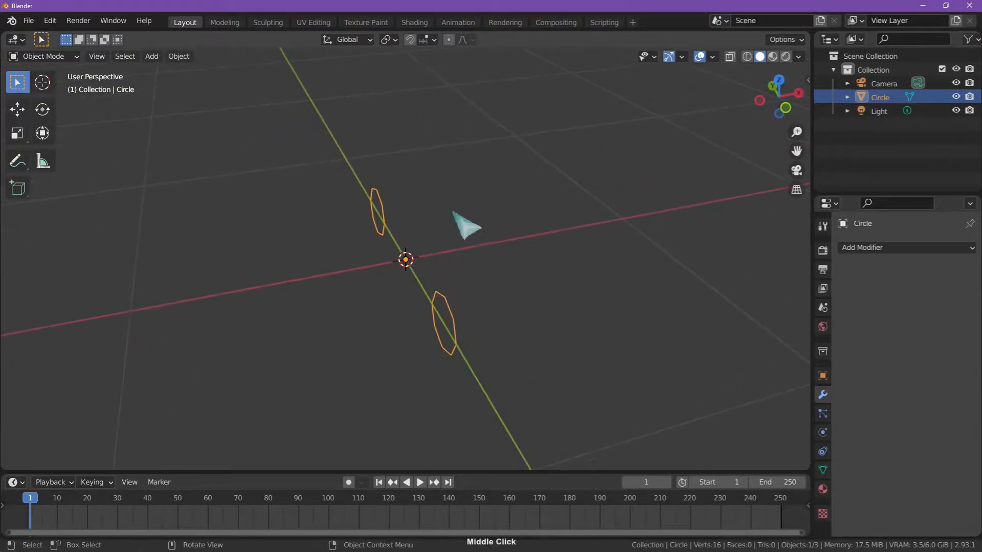
{"action": "middle_click_drag", "start_coordinate": [670, 253], "coordinate": [698, 241]}
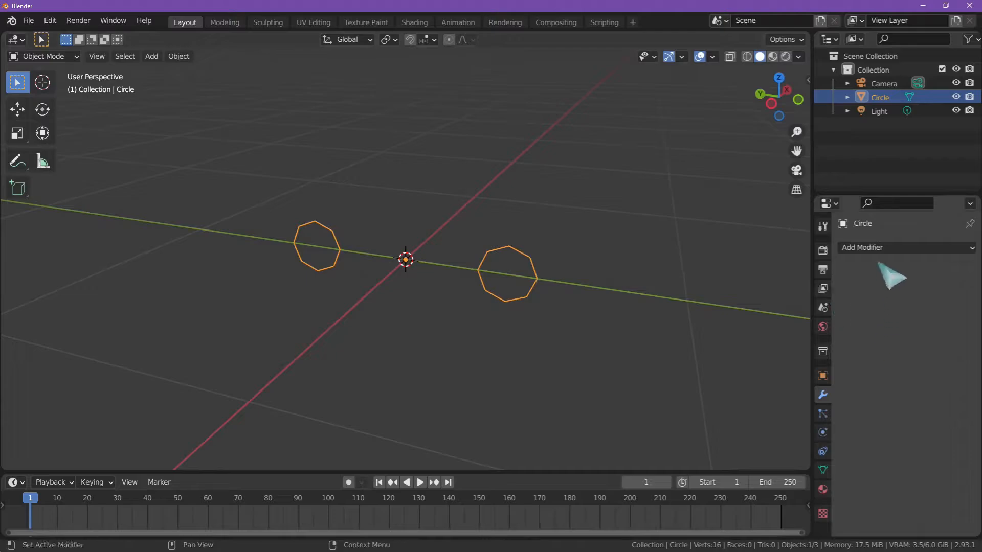
{"action": "left_click", "coordinate": [886, 249]}
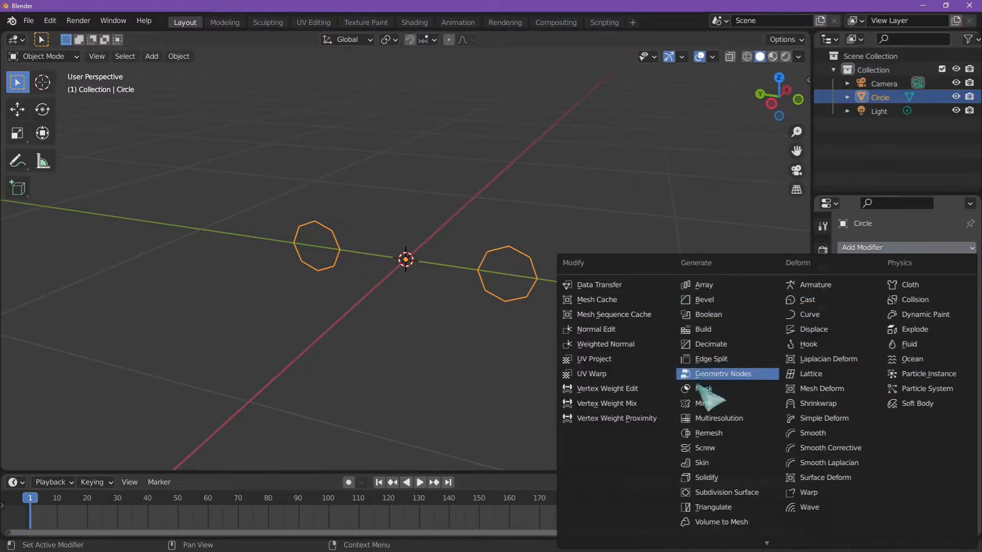
{"action": "left_click", "coordinate": [726, 451]}
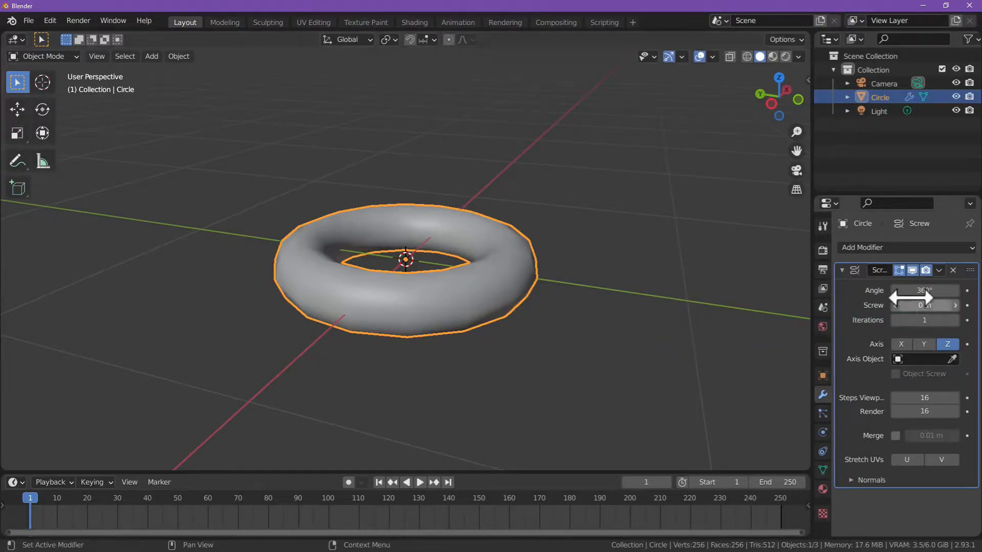
{"action": "left_click", "coordinate": [917, 291]}
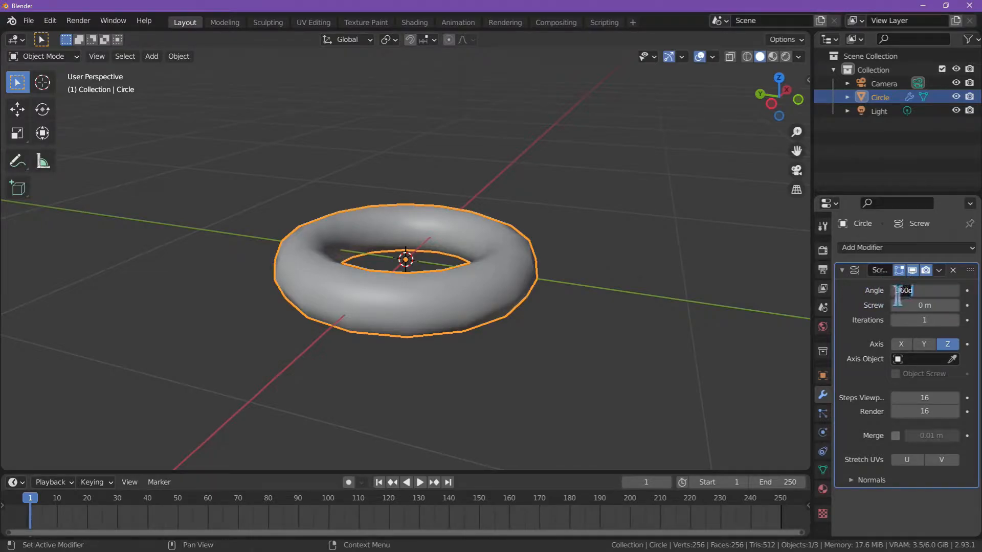
{"action": "key", "text": "Return"}
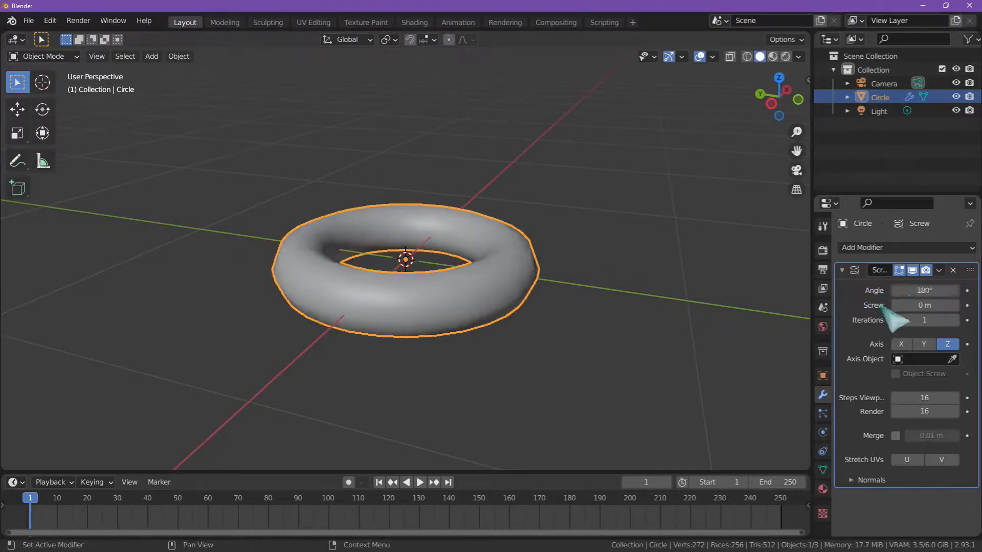
Set the Screw modifier's screw distance to 2 m and its axis to X
{"action": "left_click_drag", "start_coordinate": [910, 306], "coordinate": [701, 300]}
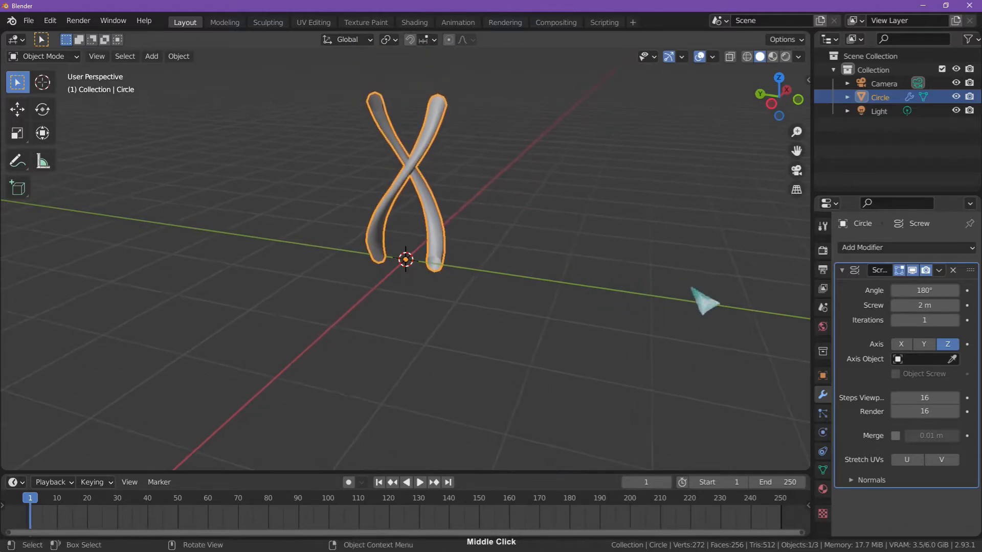
{"action": "left_click", "coordinate": [904, 346]}
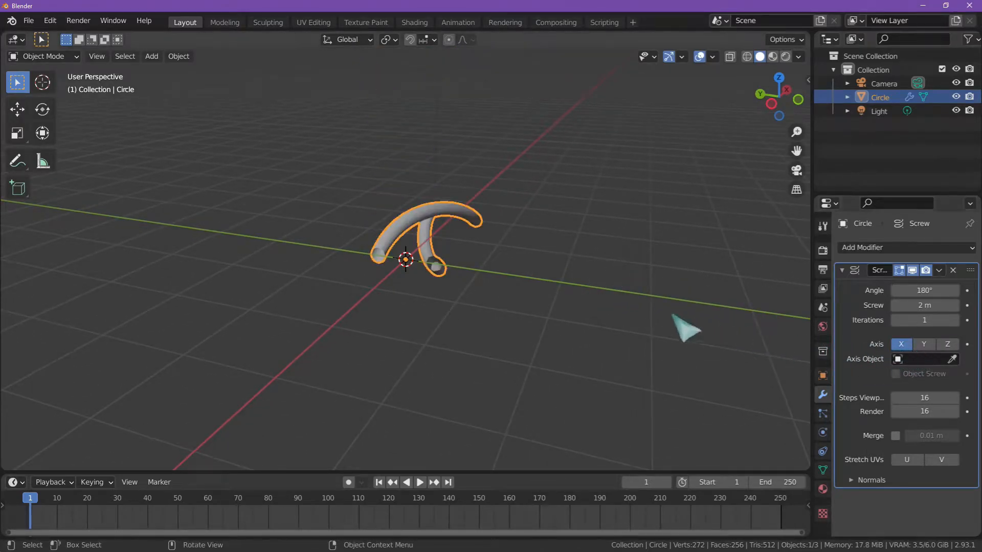
{"action": "middle_click_drag", "start_coordinate": [684, 324], "coordinate": [558, 245]}
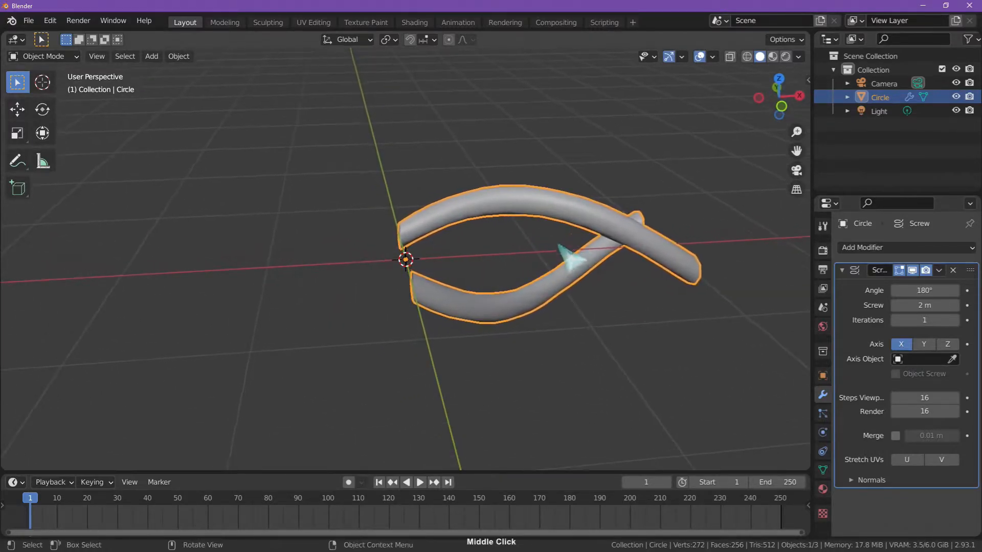
{"action": "left_click", "coordinate": [947, 344]}
{"action": "middle_click_drag", "start_coordinate": [620, 291], "coordinate": [596, 285]}
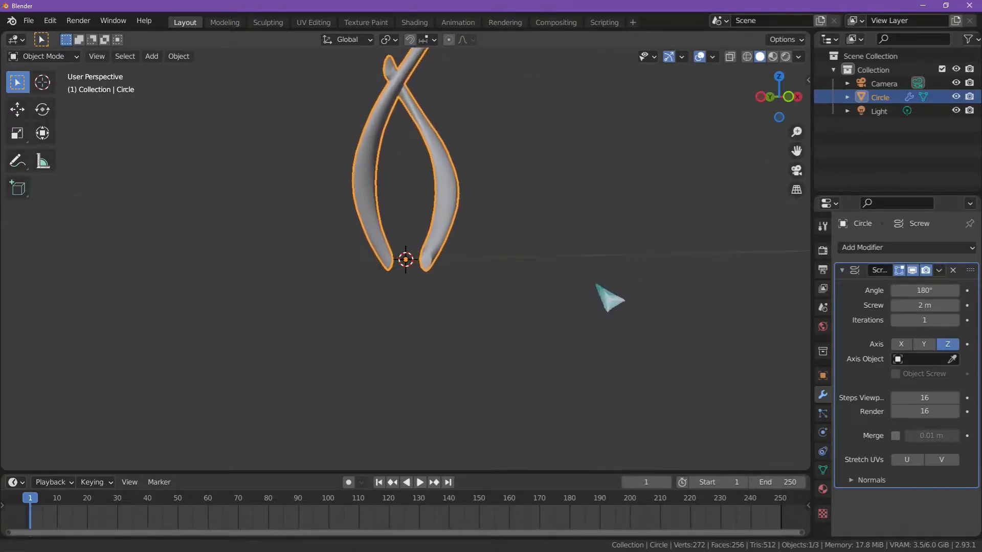
{"action": "left_click", "coordinate": [902, 344]}
{"action": "middle_click_drag", "start_coordinate": [767, 332], "coordinate": [430, 331]}
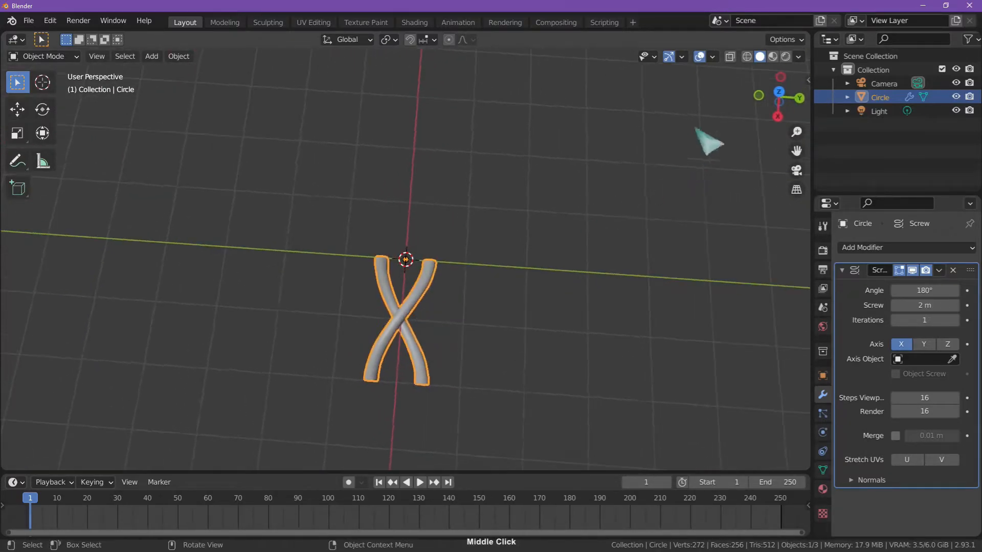
{"action": "left_click", "coordinate": [778, 97]}
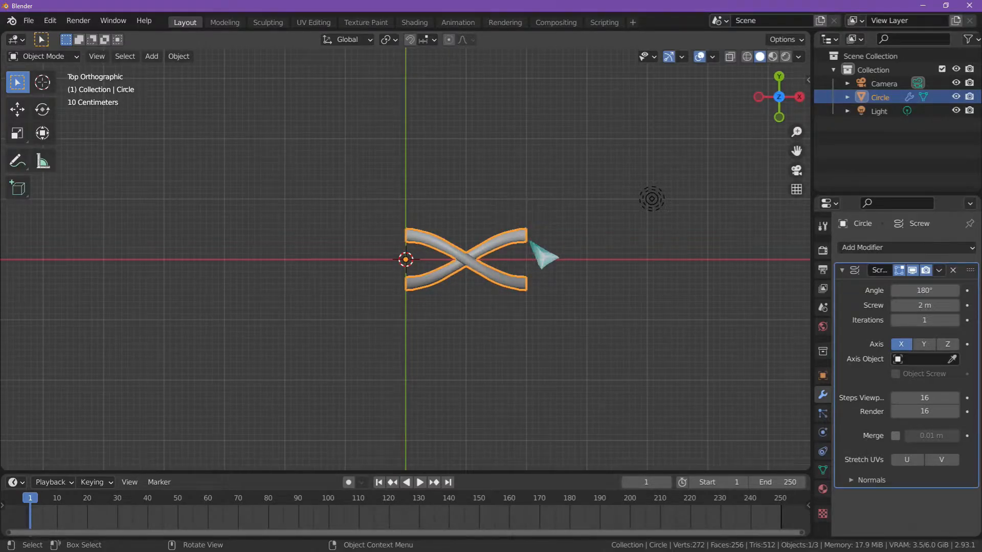
{"action": "middle_click_drag", "start_coordinate": [559, 271], "coordinate": [522, 206]}
{"action": "middle_click_drag", "start_coordinate": [673, 334], "coordinate": [564, 316]}
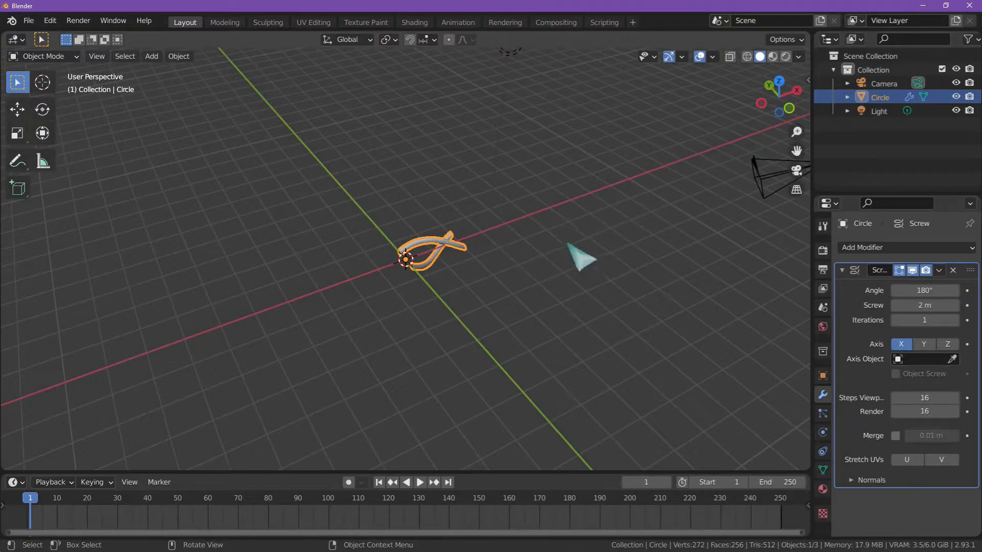
Collapse the Screw modifier's settings in the modifier stack
{"action": "left_click_drag", "start_coordinate": [921, 320], "coordinate": [928, 320]}
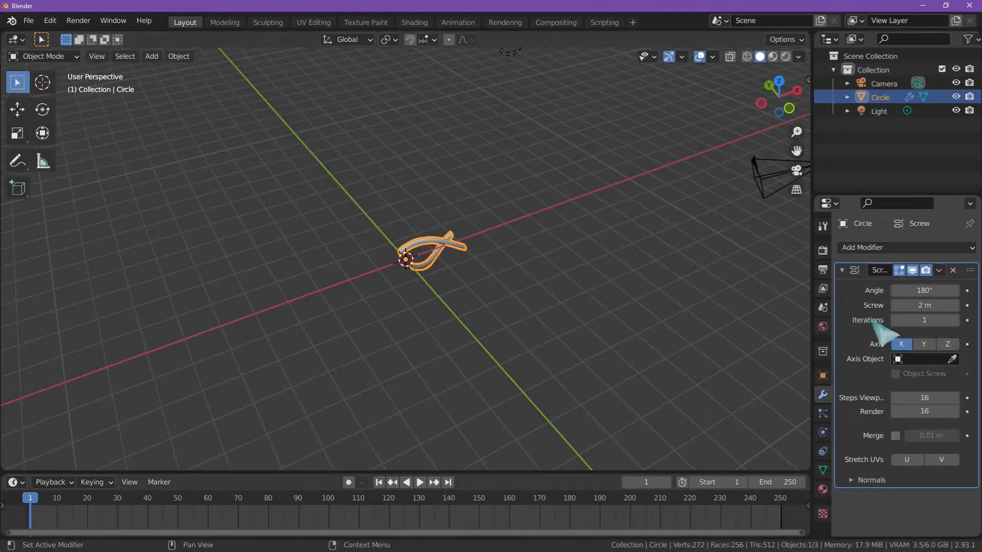
{"action": "left_click", "coordinate": [842, 271]}
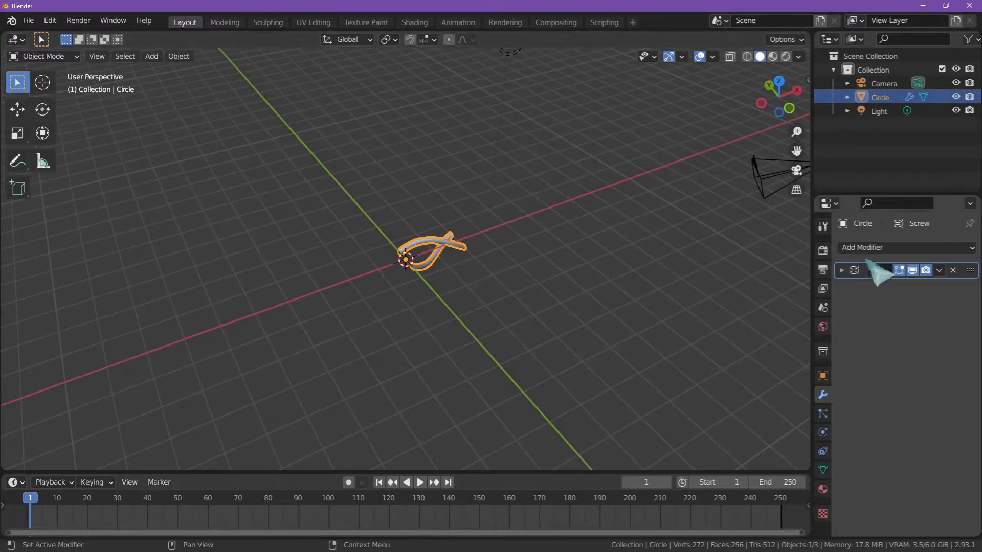
{"action": "middle_click_drag", "start_coordinate": [708, 289], "coordinate": [803, 295]}
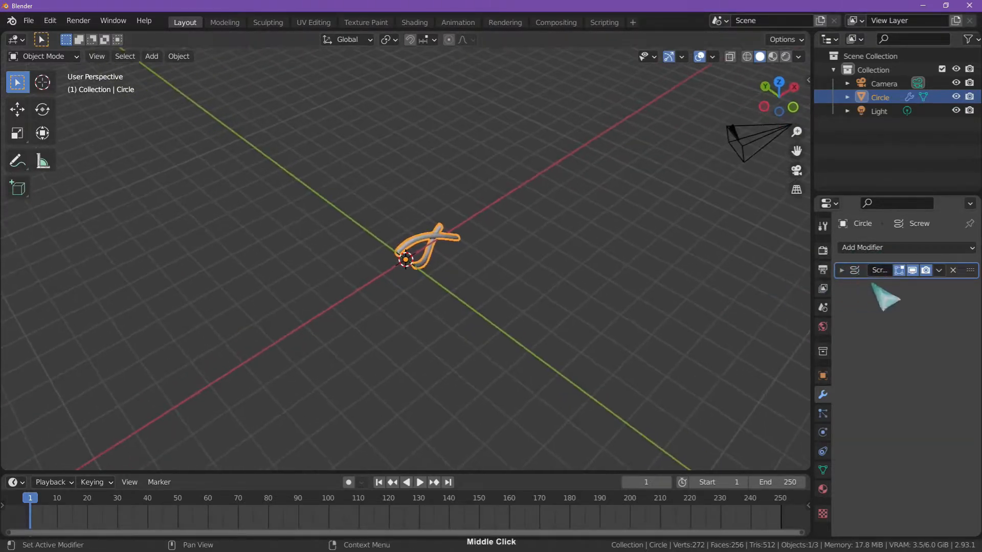
{"action": "left_click", "coordinate": [845, 273]}
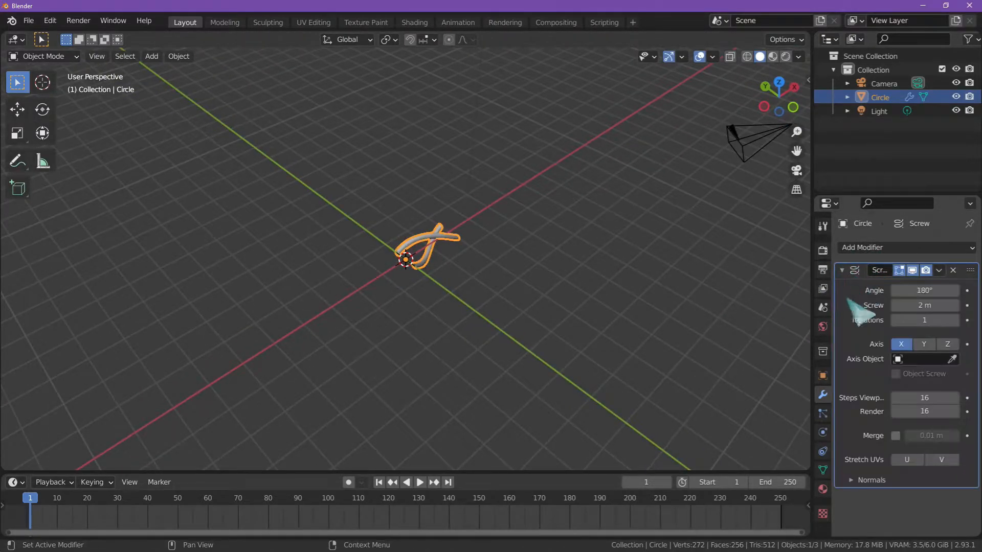
{"action": "left_click", "coordinate": [851, 273]}
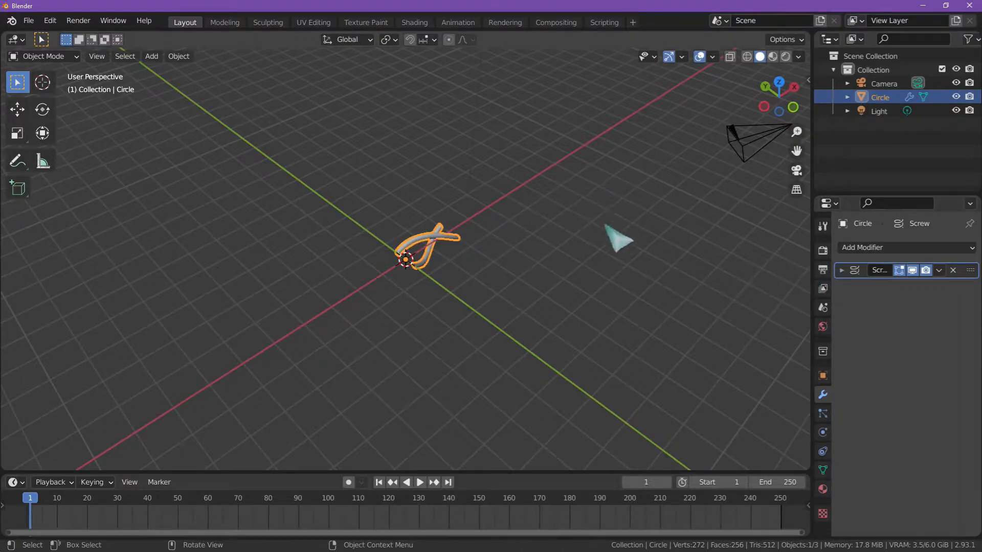
{"action": "left_click", "coordinate": [873, 248]}
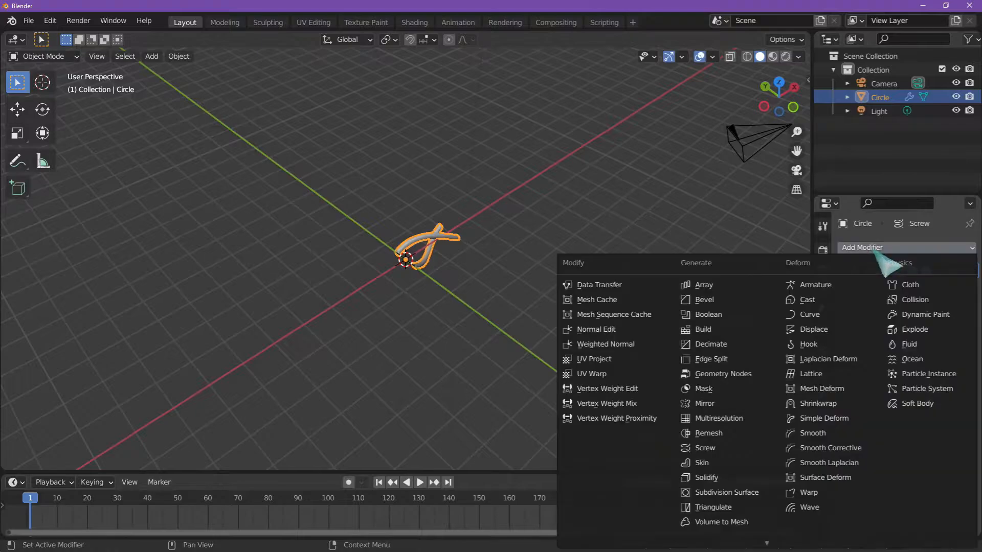
{"action": "left_click", "coordinate": [716, 284]}
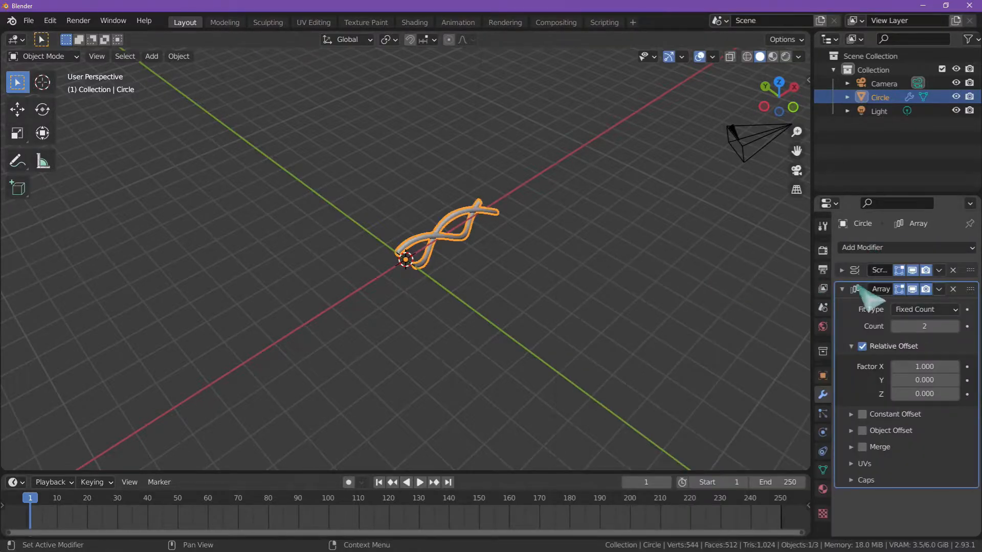
{"action": "left_click", "coordinate": [919, 310]}
{"action": "left_click", "coordinate": [920, 358]}
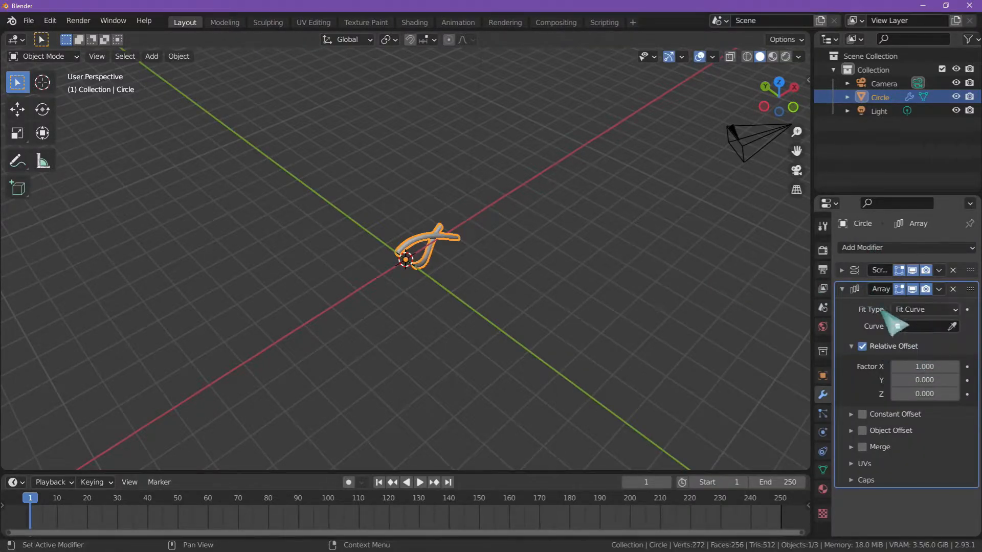
{"action": "left_click", "coordinate": [952, 288]}
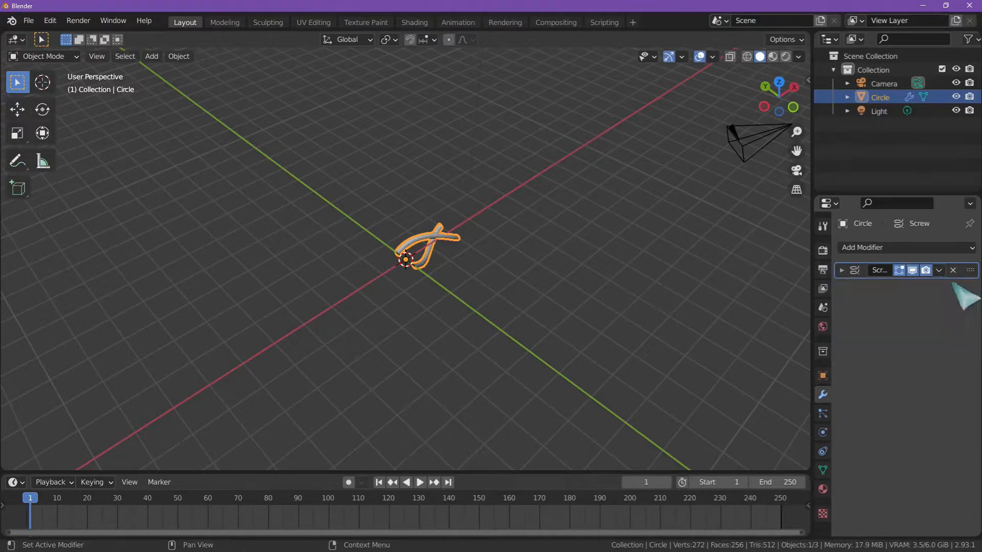
Deselect the twisted circle object and add a Path curve at the world origin
{"action": "middle_click_drag", "start_coordinate": [716, 286], "coordinate": [578, 294]}
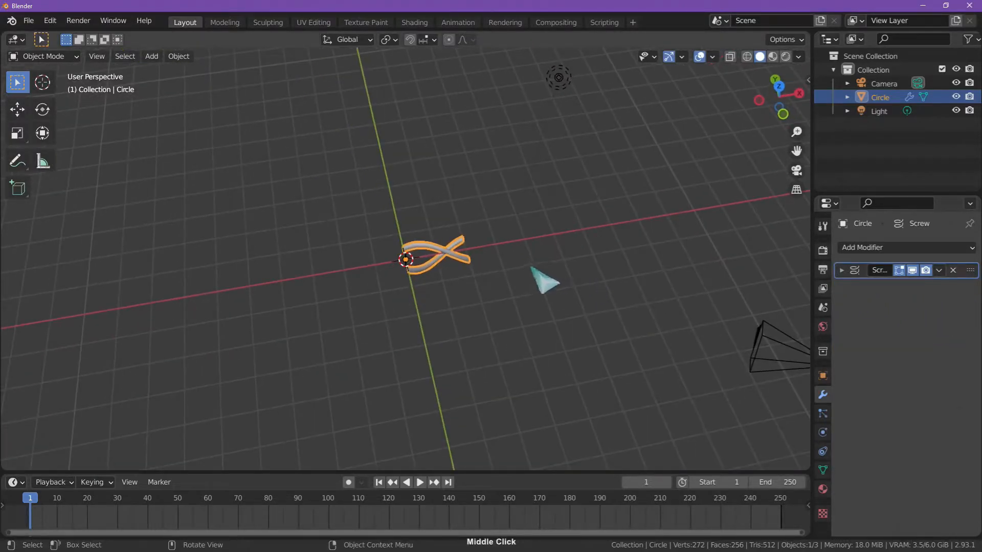
{"action": "left_click", "coordinate": [544, 281]}
{"action": "key", "text": "shift+a"}
{"action": "mouse_move", "coordinate": [537, 289]}
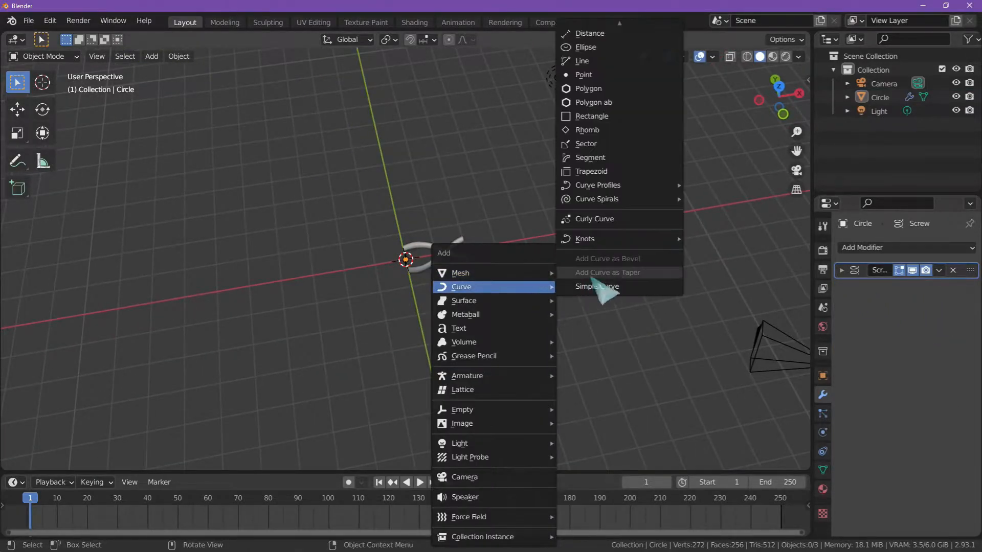
{"action": "mouse_move", "coordinate": [629, 32]}
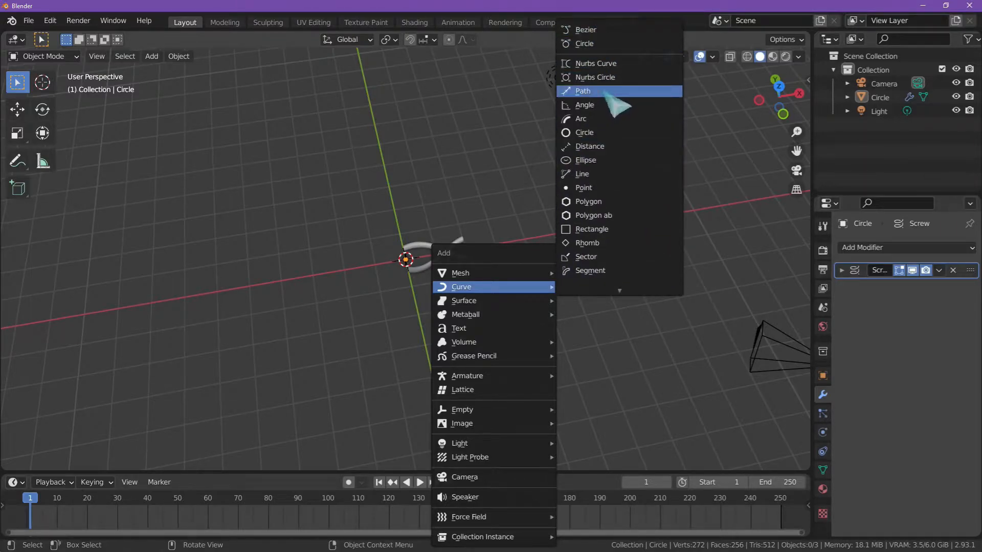
{"action": "left_click", "coordinate": [583, 91]}
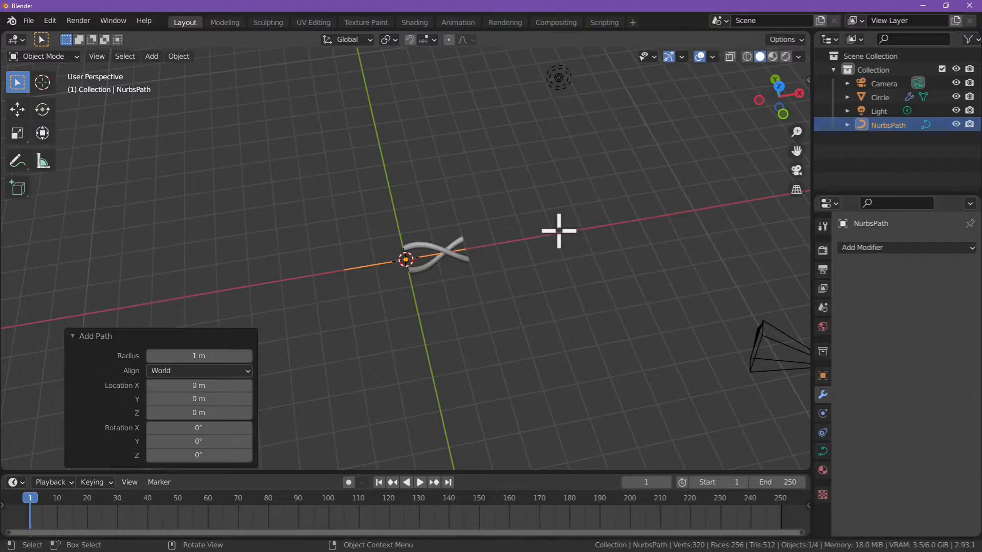
In Edit Mode, move the whole path 2 m along the positive X axis so it starts at the origin
{"action": "key", "text": "Tab"}
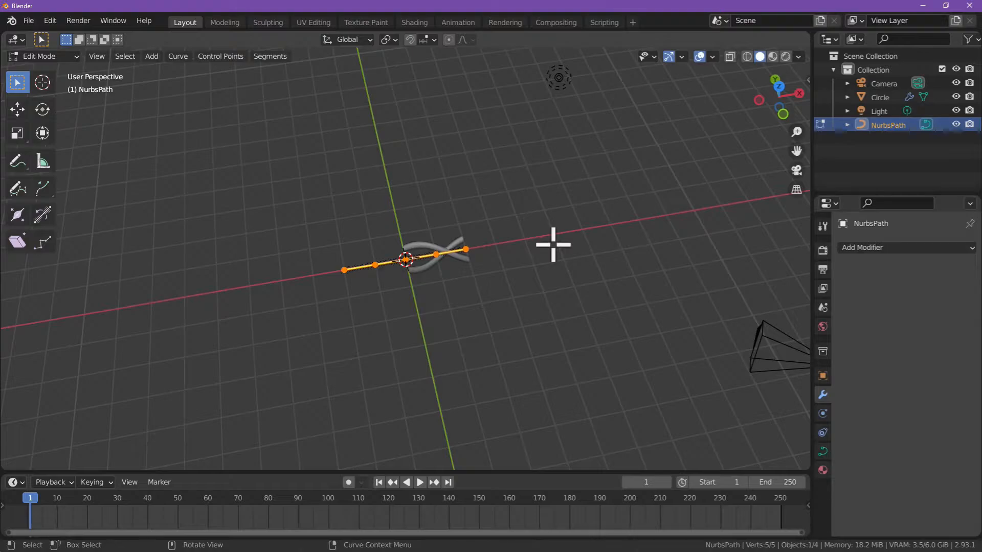
{"action": "key", "text": "g"}
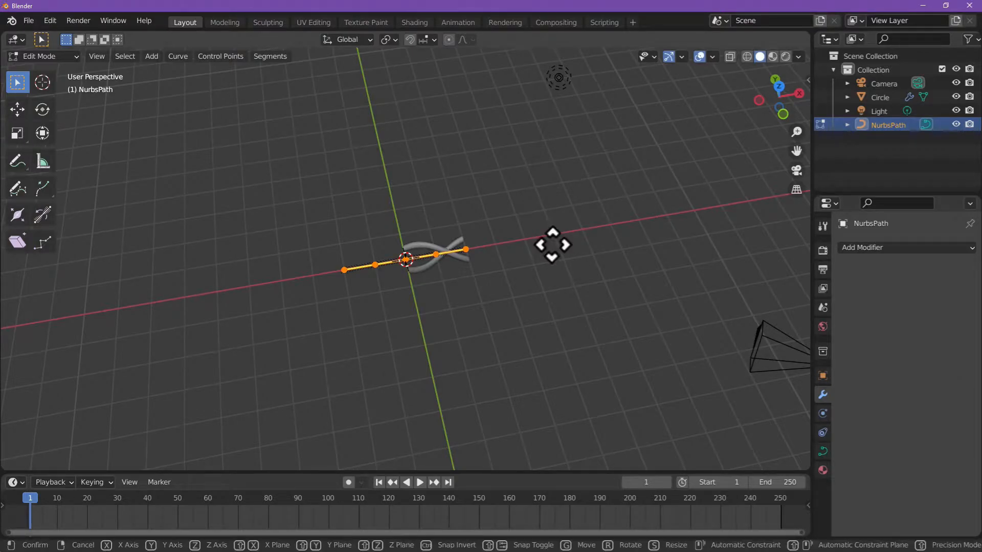
{"action": "left_click", "coordinate": [622, 240]}
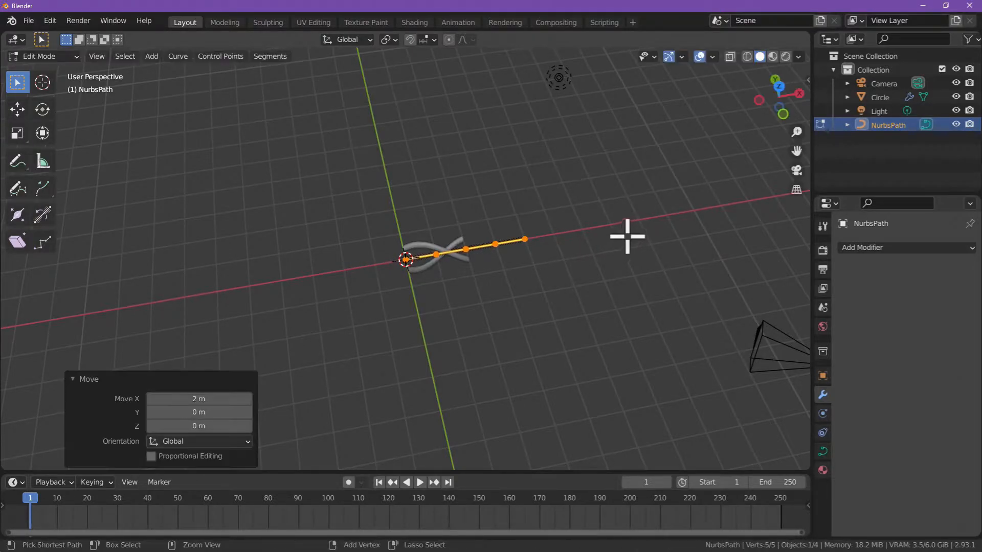
{"action": "middle_click_drag", "start_coordinate": [614, 203], "coordinate": [532, 246]}
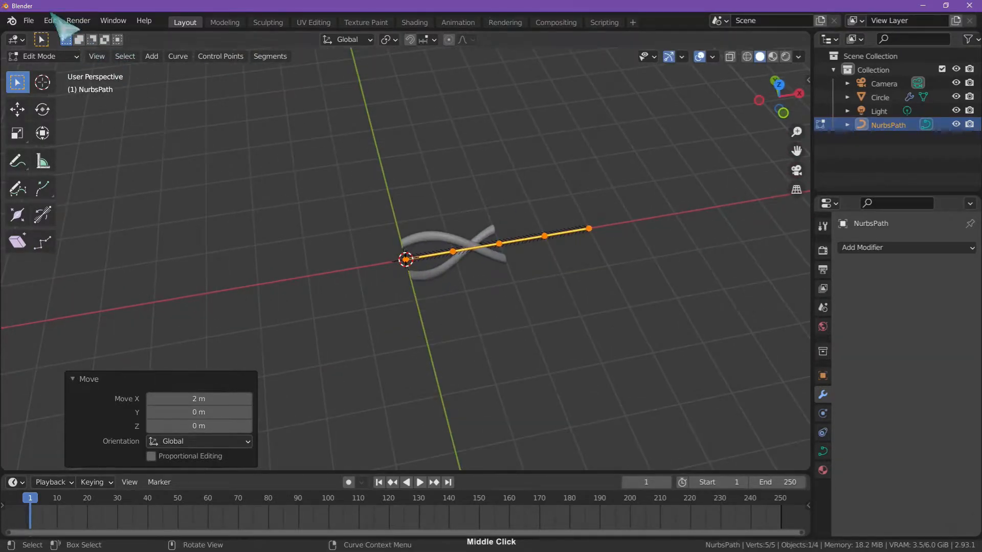
Search the add-ons in the Preferences for "extra" to check the Extra Objects add-ons, and close the Preferences
{"action": "left_click", "coordinate": [49, 21]}
{"action": "left_click", "coordinate": [82, 231]}
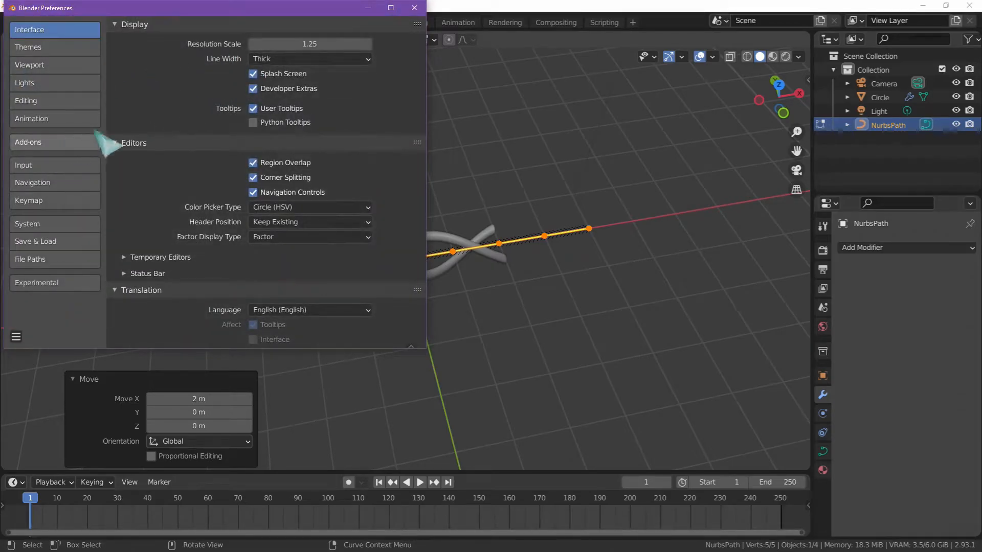
{"action": "left_click", "coordinate": [76, 146]}
{"action": "left_click", "coordinate": [347, 44]}
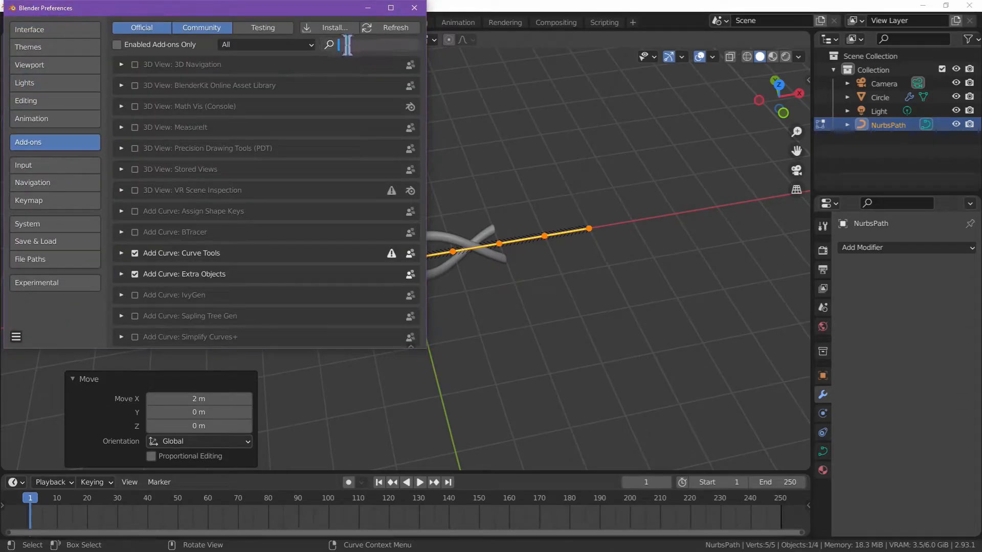
{"action": "type", "text": "wx"}
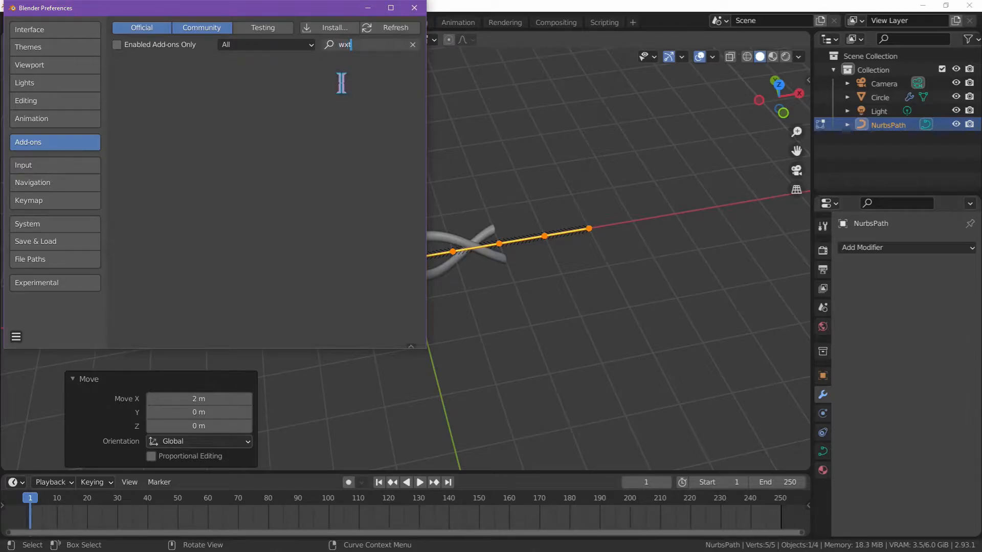
{"action": "type", "text": "t"}
{"action": "key", "text": "BackSpace"}
{"action": "key", "text": "BackSpace"}
{"action": "key", "text": "BackSpace"}
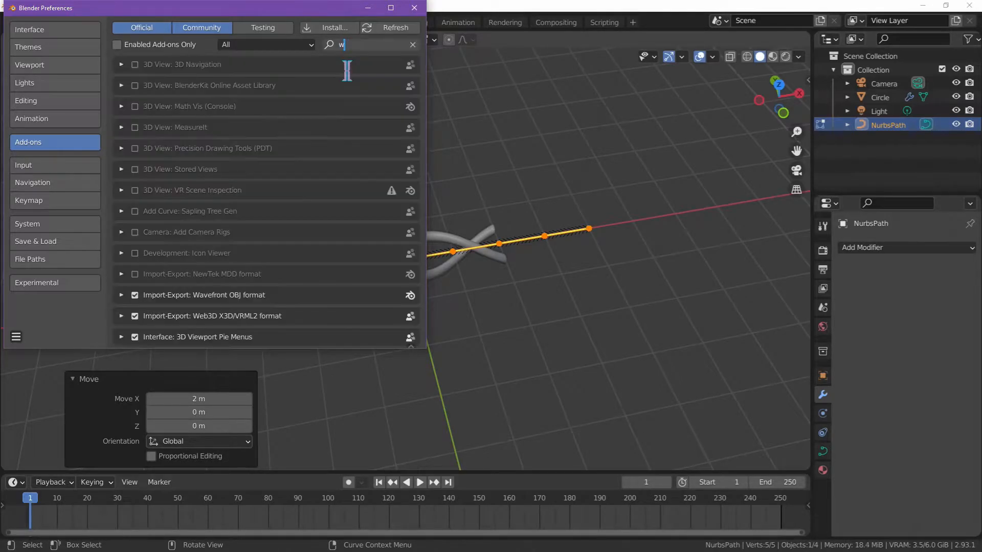
{"action": "type", "text": "extra"}
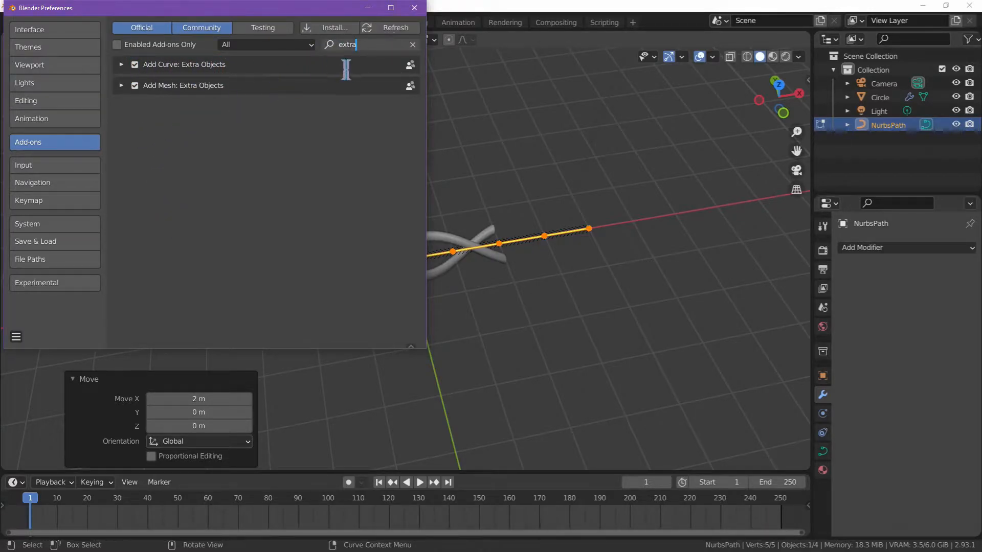
{"action": "left_click", "coordinate": [414, 7]}
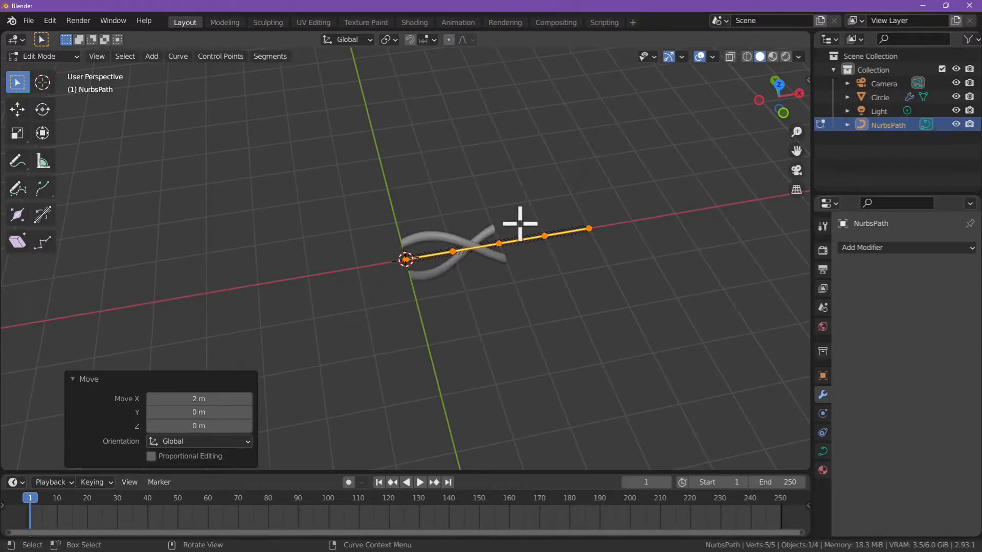
Move the path's second control point freely by about 0.54 m in X, 1.54 m in Y and -0.14 m in Z
{"action": "left_click", "coordinate": [452, 250]}
{"action": "middle_click_drag", "start_coordinate": [506, 276], "coordinate": [448, 289]}
{"action": "key", "text": "g"}
{"action": "left_click", "coordinate": [493, 174]}
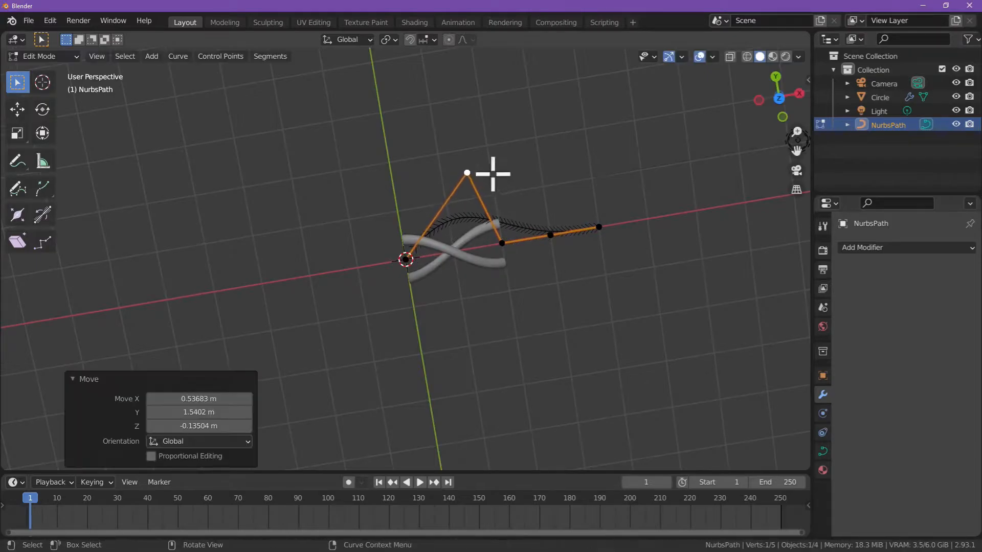
Move the path's last three control points together by about 1.9 m in X, -1.07 m in Y and 0.06 m in Z
{"action": "left_click", "coordinate": [555, 240]}
{"action": "left_click_drag", "start_coordinate": [482, 212], "coordinate": [690, 278]}
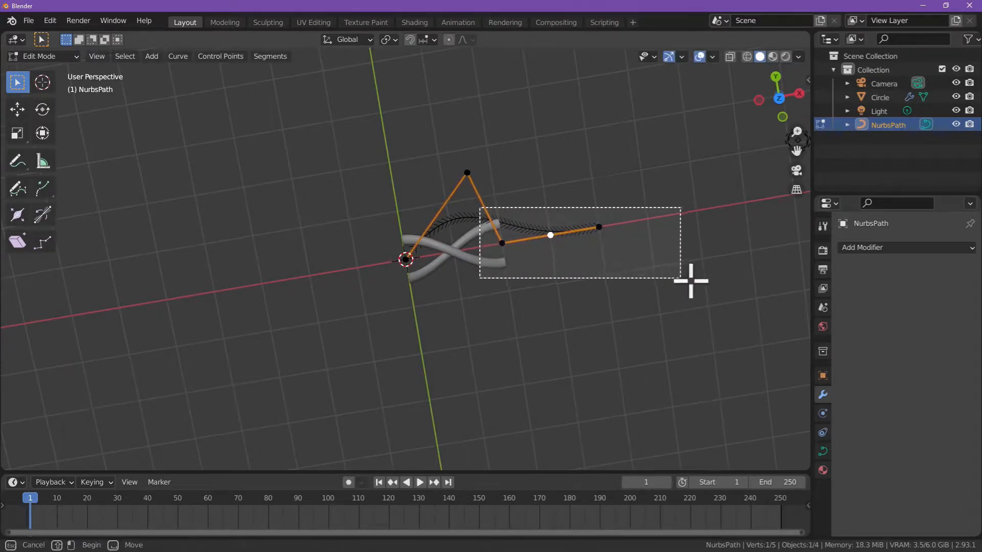
{"action": "key", "text": "g"}
{"action": "left_click", "coordinate": [773, 311]}
Move the path's third control point freely by roughly 1 m, mostly downward in Z
{"action": "middle_click_drag", "start_coordinate": [769, 313], "coordinate": [658, 244]}
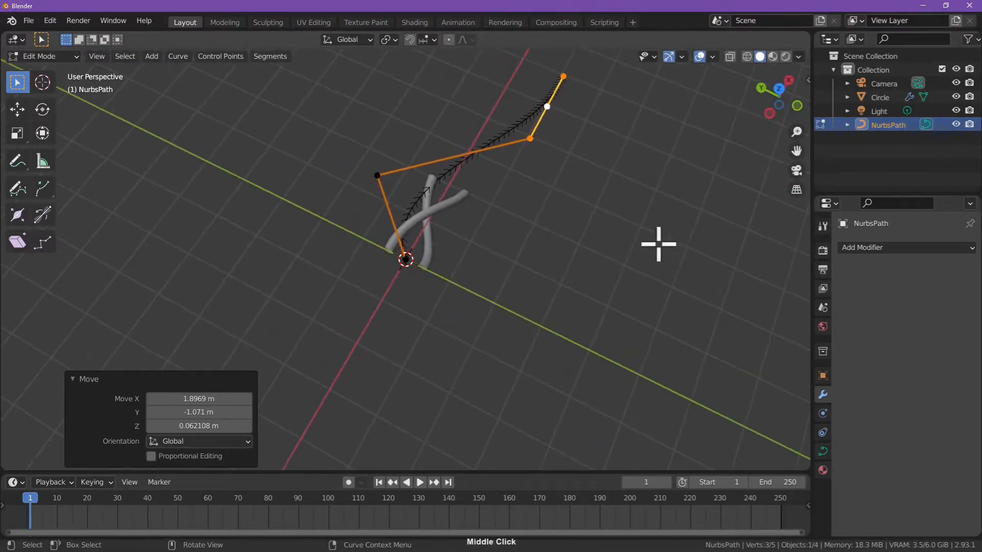
{"action": "middle_click_drag", "start_coordinate": [537, 384], "coordinate": [494, 302]}
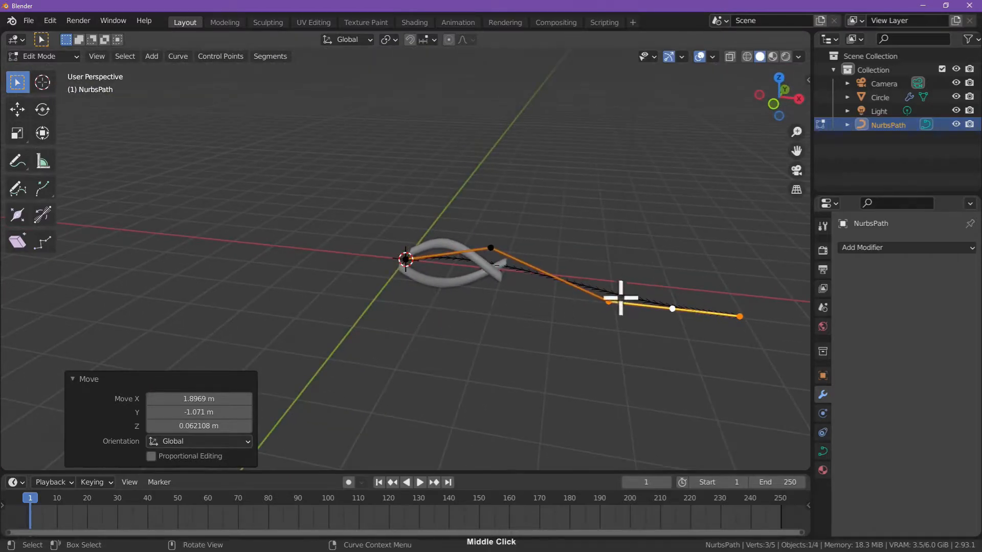
{"action": "middle_click_drag", "start_coordinate": [620, 298], "coordinate": [535, 280]}
{"action": "left_click", "coordinate": [535, 281]}
{"action": "key", "text": "g"}
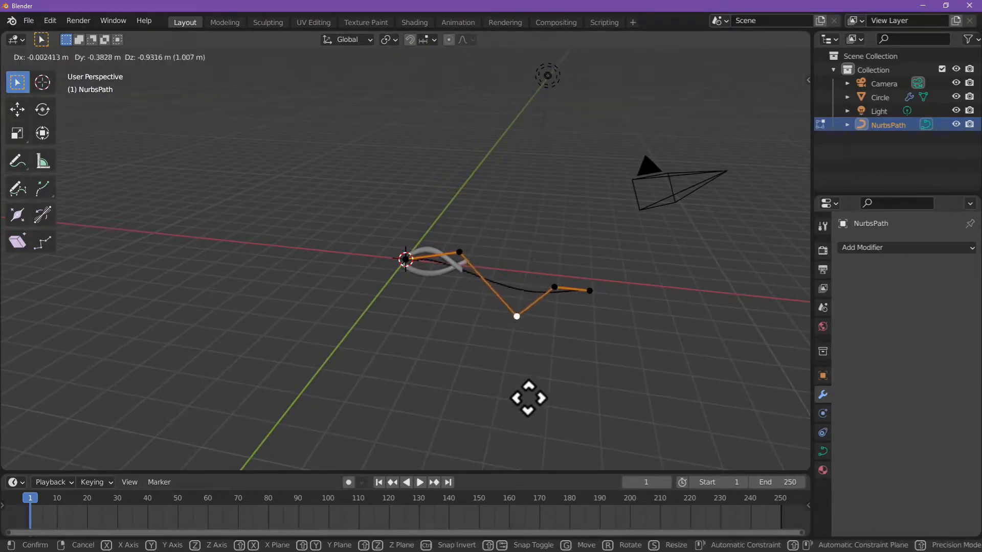
{"action": "left_click", "coordinate": [528, 398]}
Move the path's fourth control point freely by about 1.64 m in X, 1.27 m in Y and 1.96 m in Z
{"action": "left_click", "coordinate": [555, 287]}
{"action": "key", "text": "g"}
{"action": "left_click", "coordinate": [709, 150]}
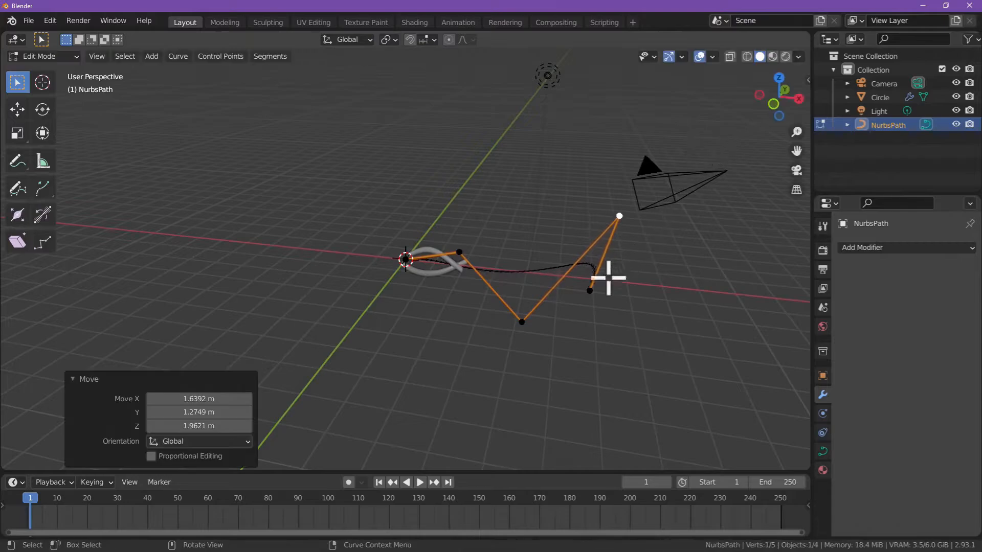
Move the path's end control point freely outward along positive X and Y
{"action": "middle_click_drag", "start_coordinate": [660, 297], "coordinate": [596, 313]}
{"action": "left_click", "coordinate": [581, 333]}
{"action": "key", "text": "g"}
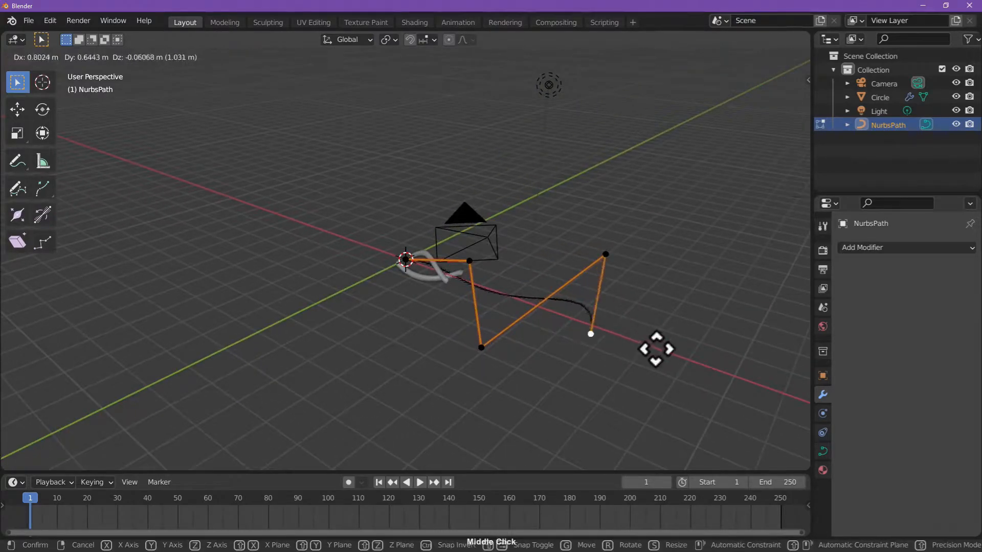
{"action": "left_click", "coordinate": [740, 352]}
Extrude a sixth control point from the path's end by about -1.08 m in X, -4.39 m in Y and -5.26 m in Z
{"action": "middle_click_drag", "start_coordinate": [740, 352], "coordinate": [529, 316]}
{"action": "key", "text": "e"}
{"action": "left_click", "coordinate": [462, 427]}
Extrude a seventh control point from the path's end by about 10.31 m in X, -2.38 m in Y and 8.7 m in Z
{"action": "middle_click_drag", "start_coordinate": [462, 428], "coordinate": [685, 353]}
{"action": "key", "text": "e"}
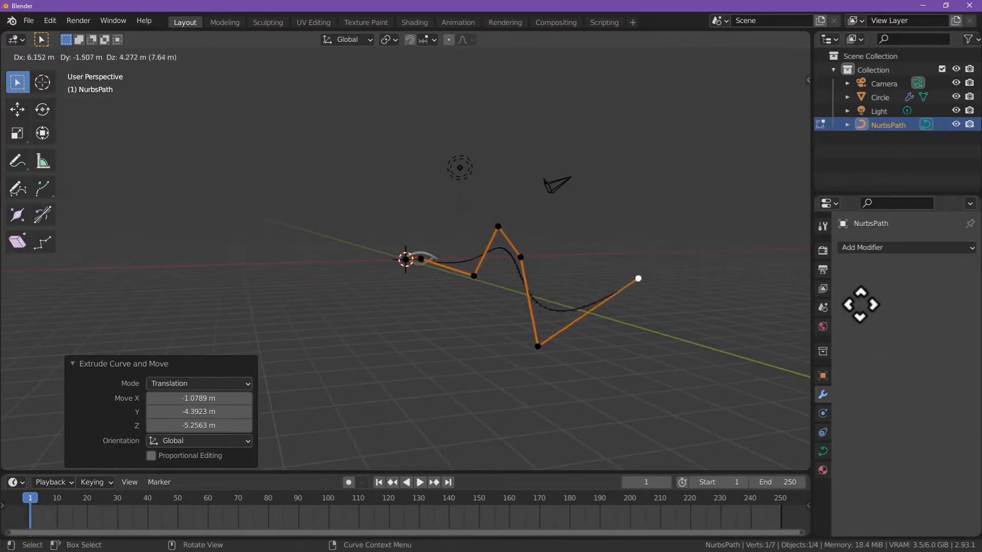
{"action": "left_click", "coordinate": [906, 245]}
Switch to the browser to check the curve against the paused LoliRock reference video, and return to Blender
{"action": "middle_click_drag", "start_coordinate": [789, 220], "coordinate": [481, 422]}
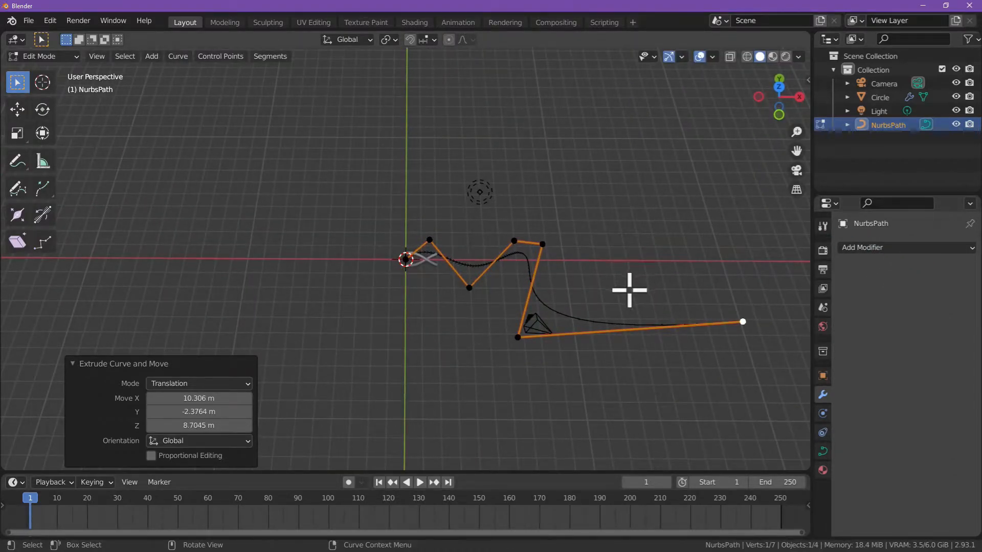
{"action": "key", "text": "alt+Tab"}
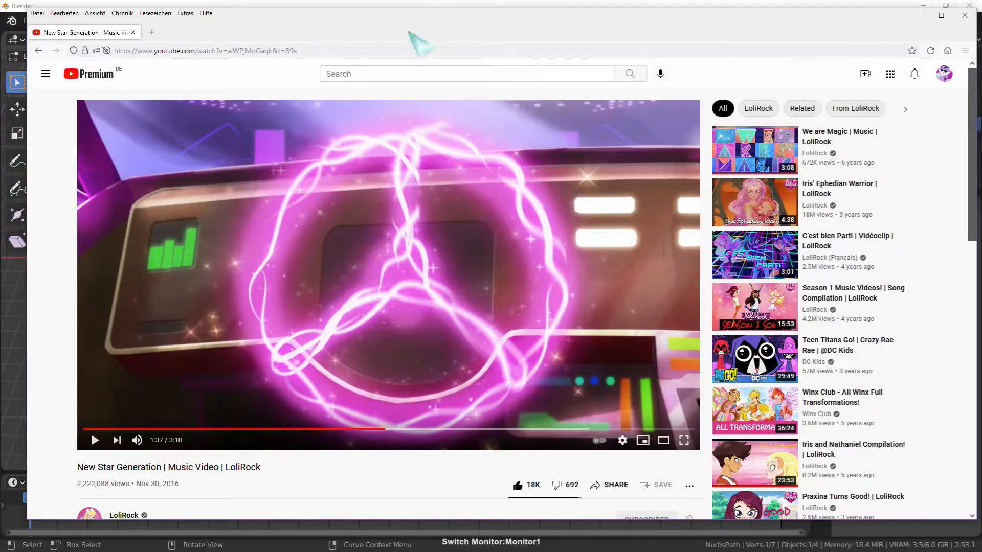
{"action": "key", "text": "alt+Tab"}
Move the path's fifth control point freely by about 5.24 m in X, 2.35 m in Y and 3.24 m in Z
{"action": "middle_click_drag", "start_coordinate": [450, 317], "coordinate": [577, 235]}
{"action": "left_click", "coordinate": [548, 264]}
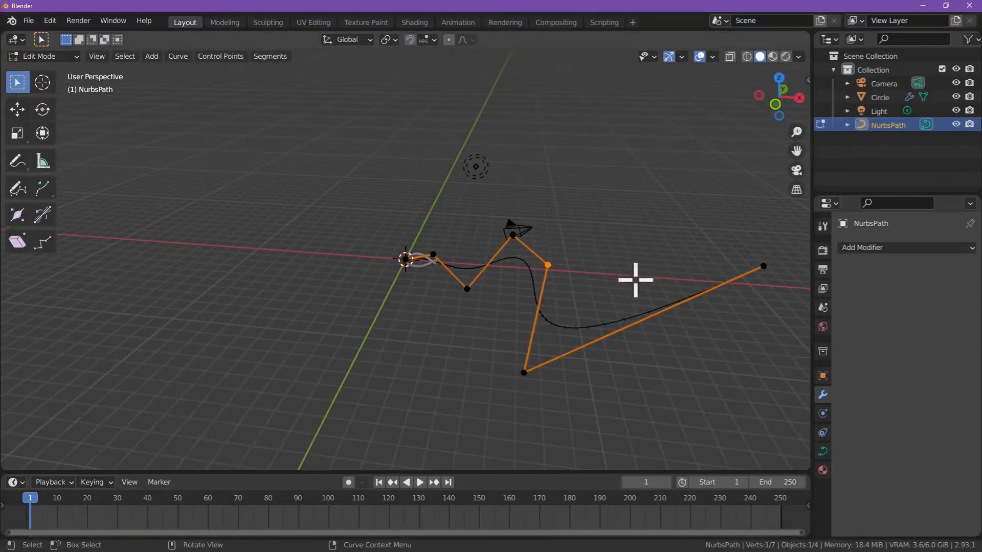
{"action": "key", "text": "g"}
{"action": "left_click", "coordinate": [730, 208]}
{"action": "middle_click_drag", "start_coordinate": [730, 208], "coordinate": [632, 220]}
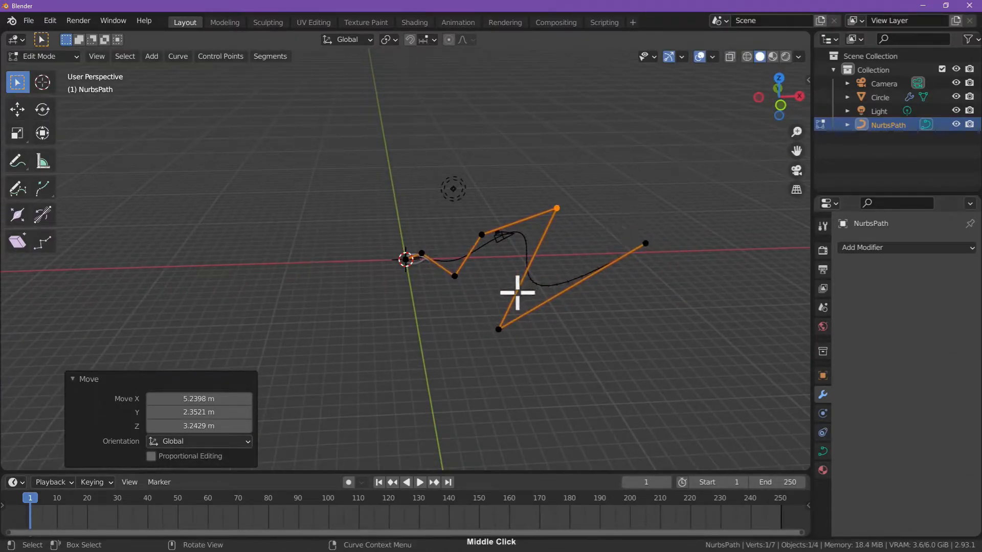
Move the path's last two control points together by about 6.04 m in X, -0.04 m in Y and 0.87 m in Z
{"action": "left_click_drag", "start_coordinate": [491, 302], "coordinate": [634, 348]}
{"action": "left_click", "coordinate": [645, 244], "text": "shift"}
{"action": "key", "text": "g"}
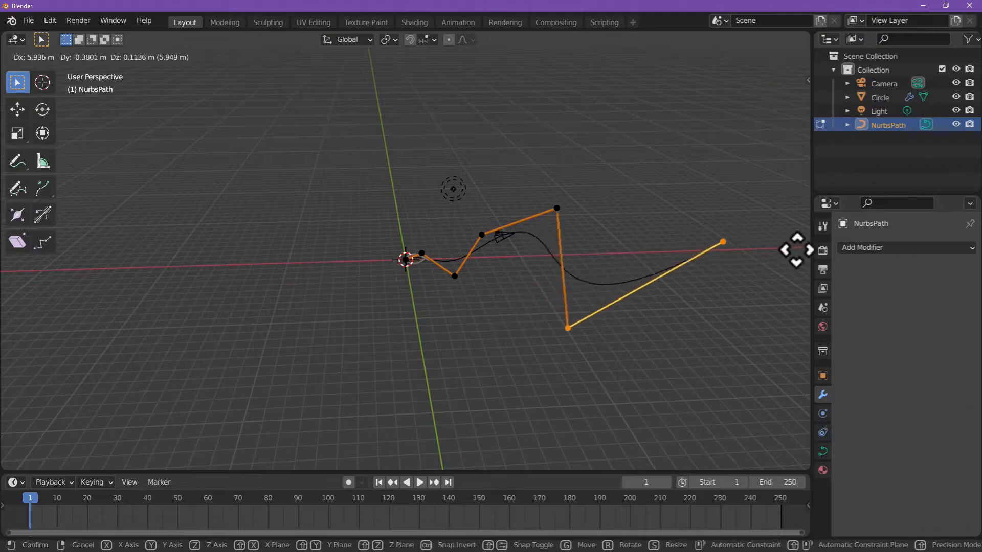
{"action": "left_click", "coordinate": [784, 237]}
{"action": "middle_click_drag", "start_coordinate": [785, 237], "coordinate": [515, 246]}
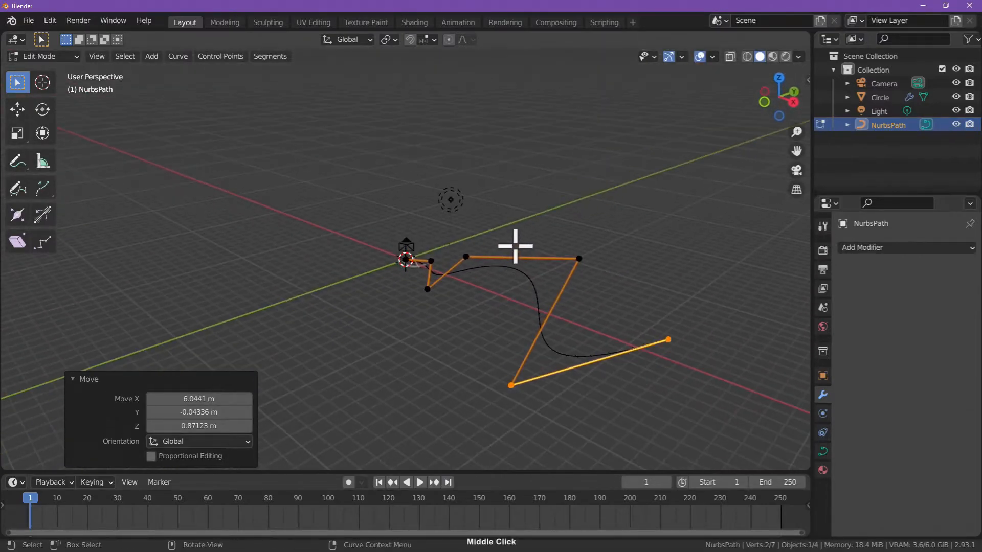
Move the path's fourth control point by about -0.48 m in X, 0.18 m in Y and 1.21 m in Z, and return to Object Mode
{"action": "left_click", "coordinate": [467, 256]}
{"action": "key", "text": "g"}
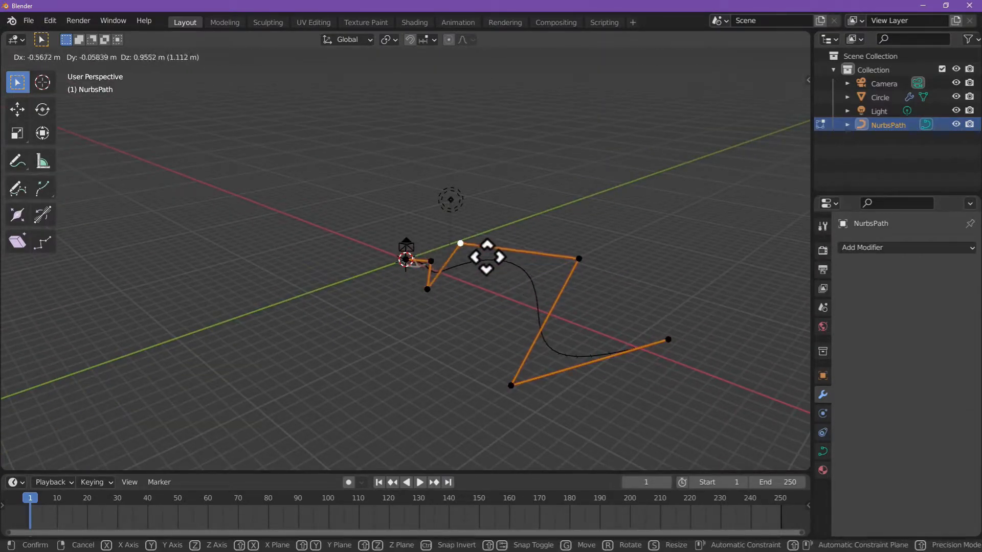
{"action": "left_click", "coordinate": [492, 250]}
{"action": "middle_click_drag", "start_coordinate": [532, 257], "coordinate": [487, 249]}
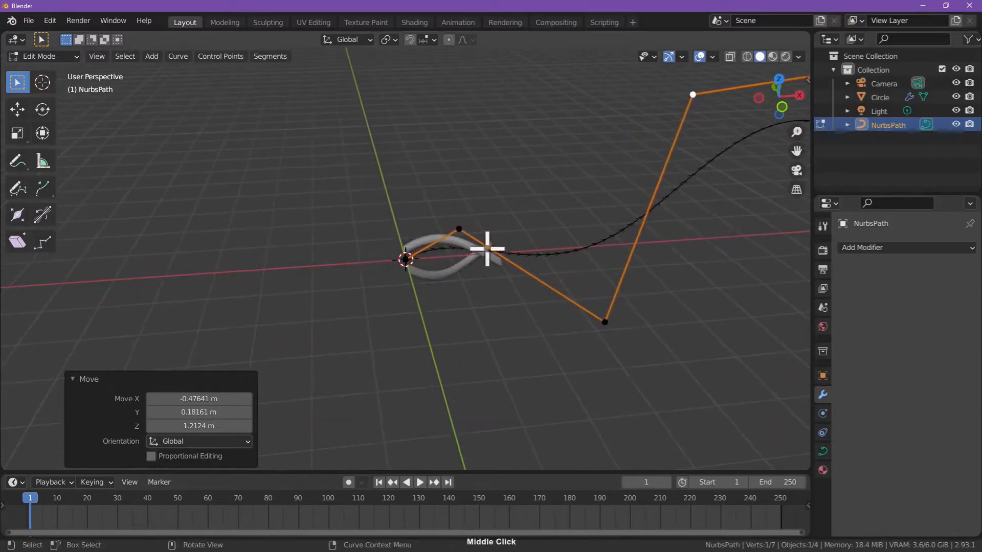
{"action": "middle_click_drag", "start_coordinate": [641, 179], "coordinate": [476, 198]}
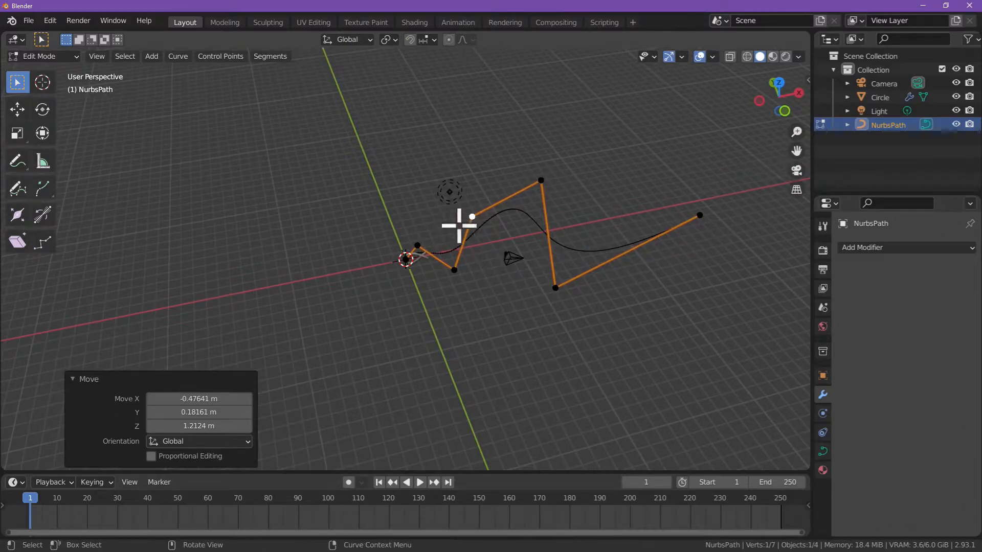
{"action": "middle_click_drag", "start_coordinate": [788, 255], "coordinate": [585, 260]}
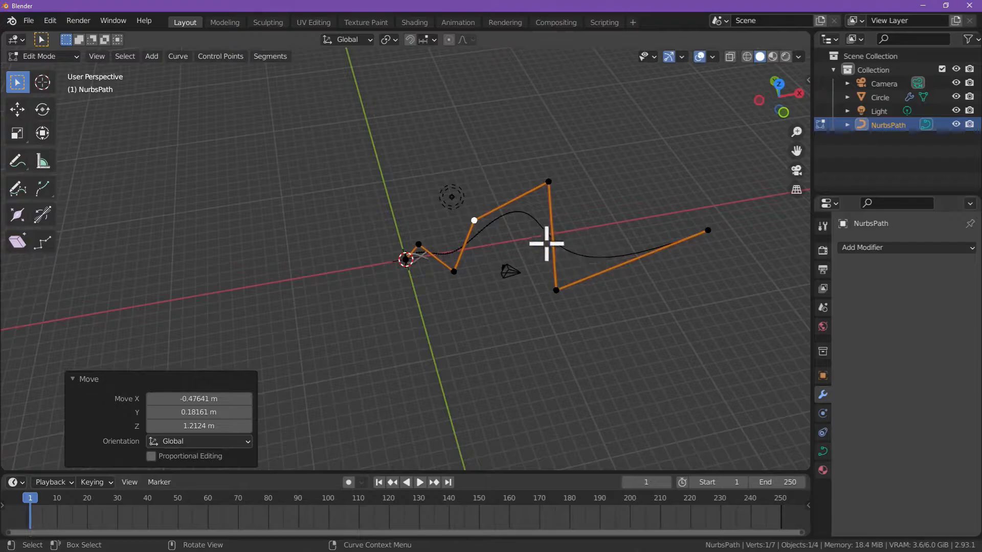
{"action": "key", "text": "Tab"}
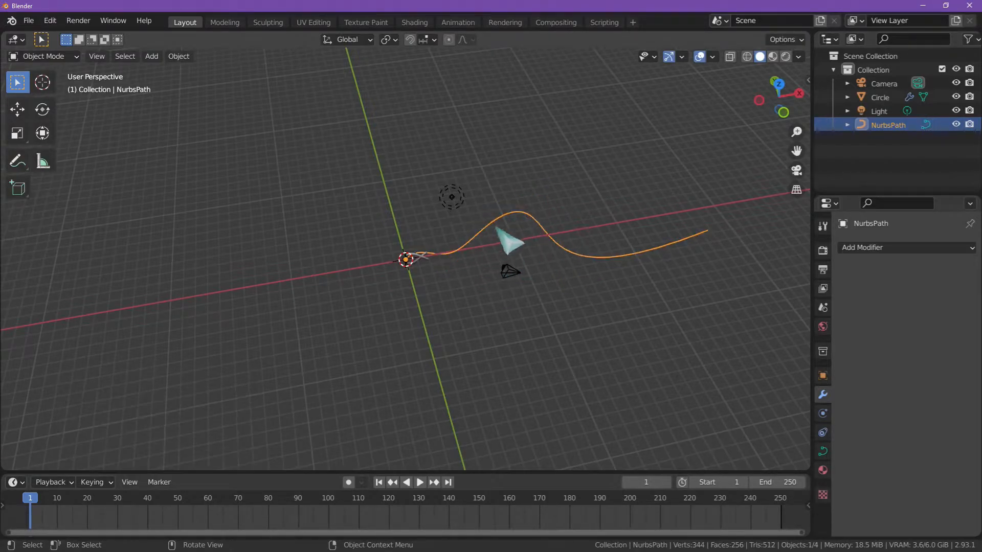
Compare the short twisted ribbon segment at the origin with the full length of the path curve
{"action": "left_click", "coordinate": [420, 259]}
{"action": "middle_click_drag", "start_coordinate": [438, 278], "coordinate": [448, 188], "text": "ctrl"}
{"action": "middle_click_drag", "start_coordinate": [563, 253], "coordinate": [533, 256], "text": "ctrl"}
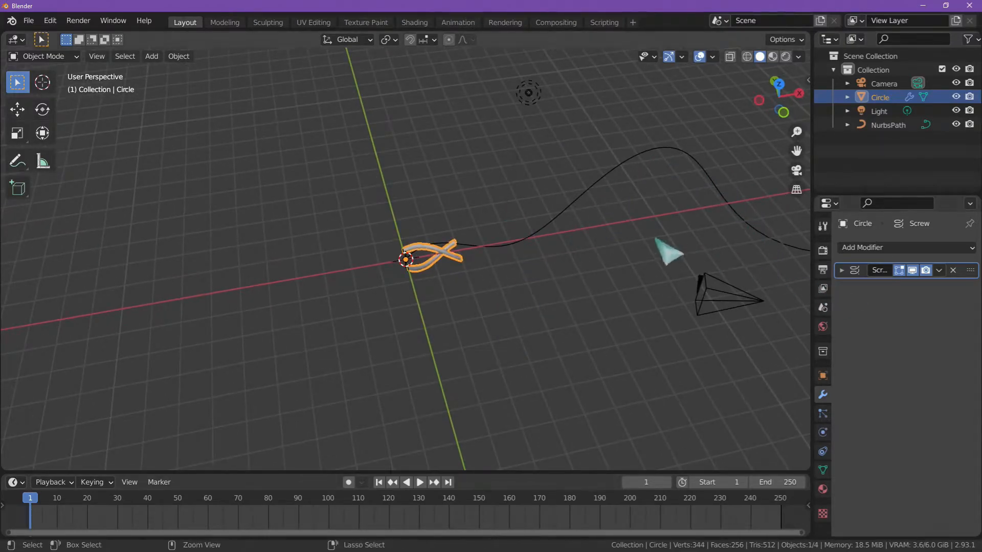
{"action": "middle_click_drag", "start_coordinate": [668, 252], "coordinate": [574, 368], "text": "ctrl"}
{"action": "left_click", "coordinate": [704, 250]}
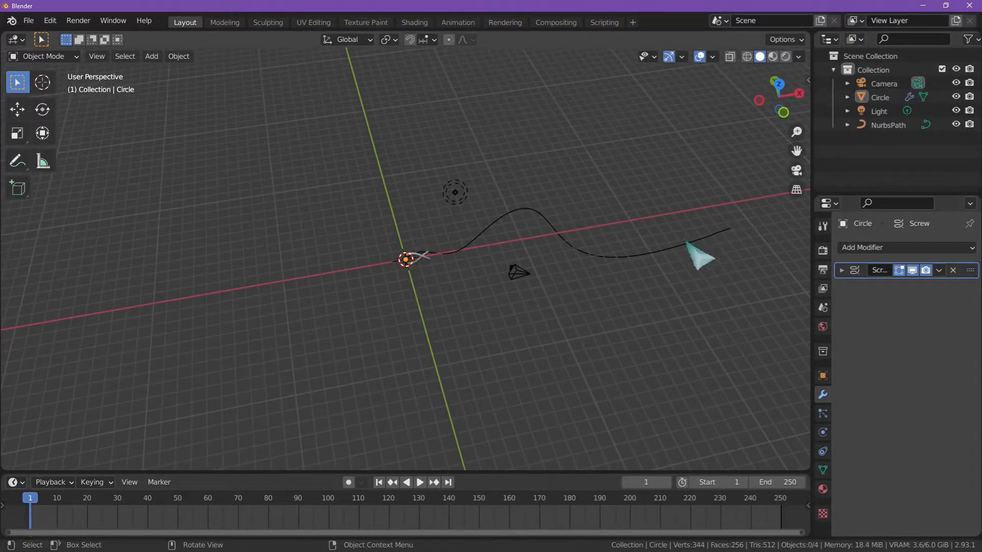
{"action": "left_click", "coordinate": [686, 242]}
{"action": "left_click", "coordinate": [693, 265]}
{"action": "left_click", "coordinate": [596, 253]}
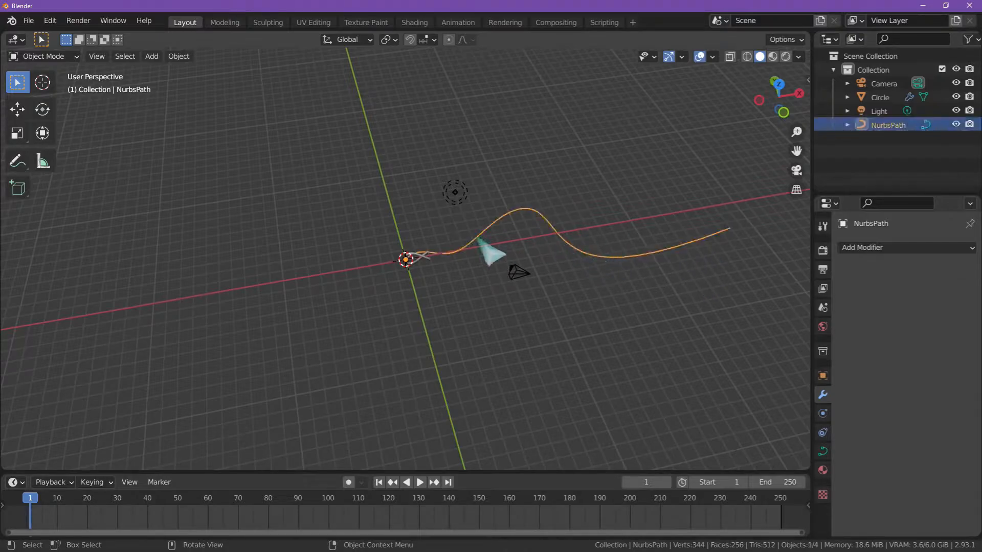
Add an Array modifier to the twisted Circle object and set its fit type to Fit Curve
{"action": "left_click", "coordinate": [434, 258]}
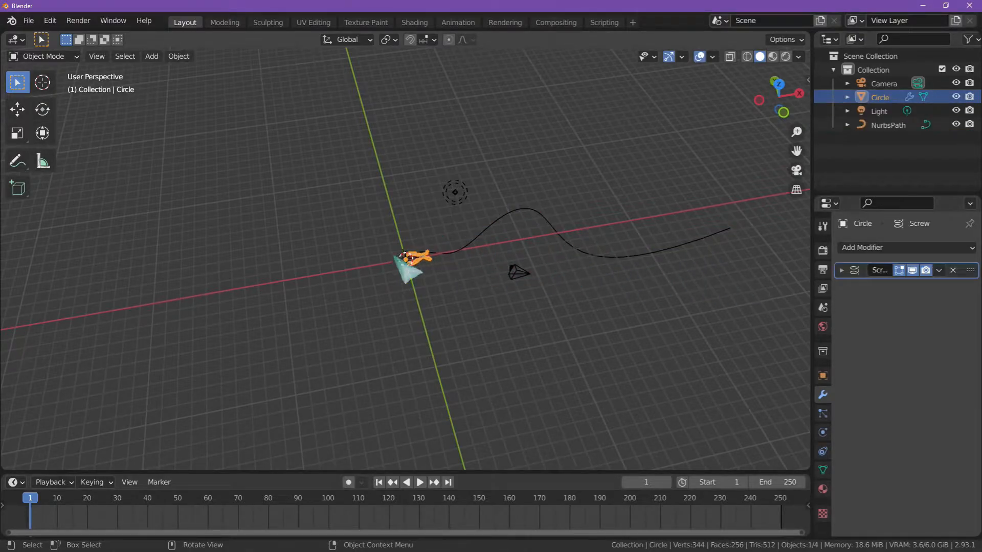
{"action": "middle_click_drag", "start_coordinate": [405, 263], "coordinate": [452, 254], "text": "ctrl"}
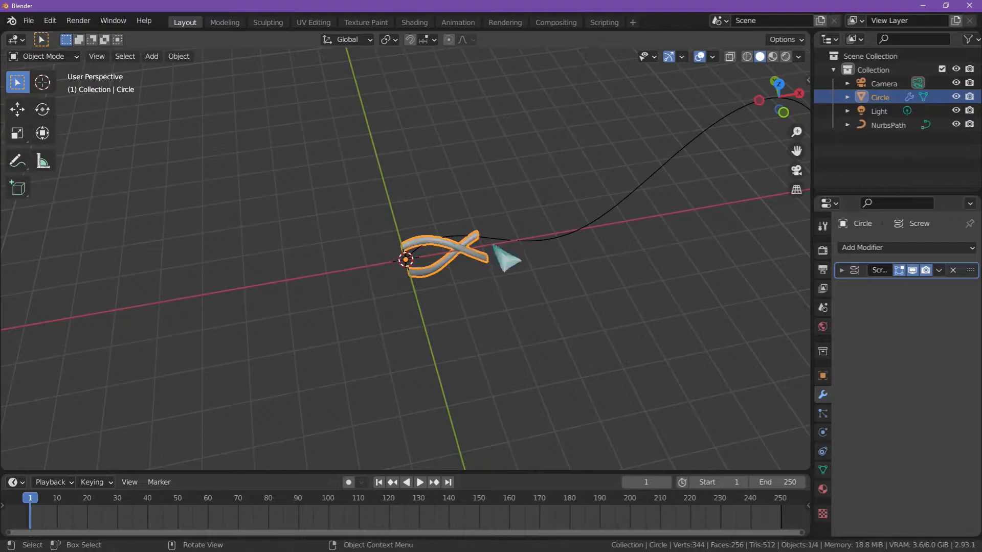
{"action": "left_click", "coordinate": [881, 249]}
{"action": "left_click", "coordinate": [736, 285]}
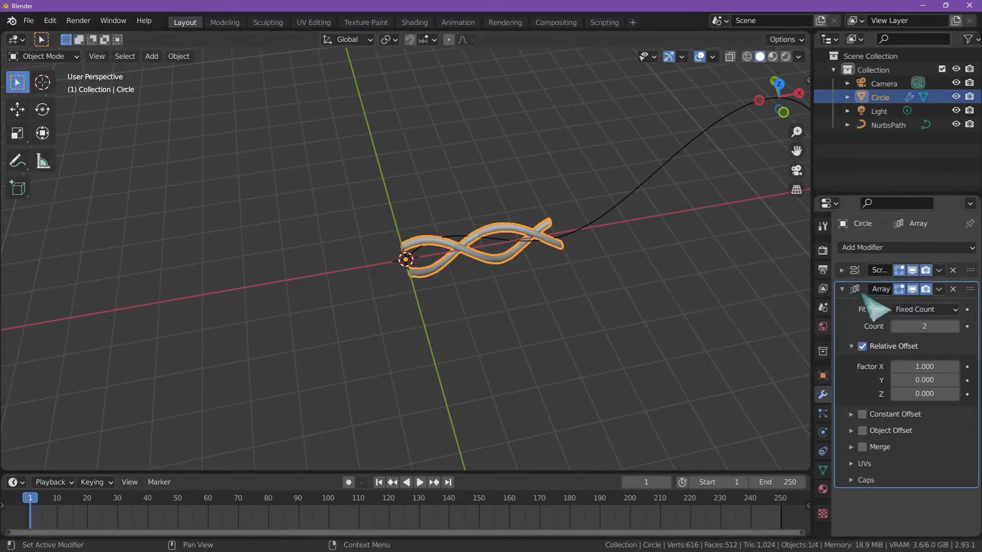
{"action": "left_click", "coordinate": [936, 311]}
{"action": "left_click", "coordinate": [916, 354]}
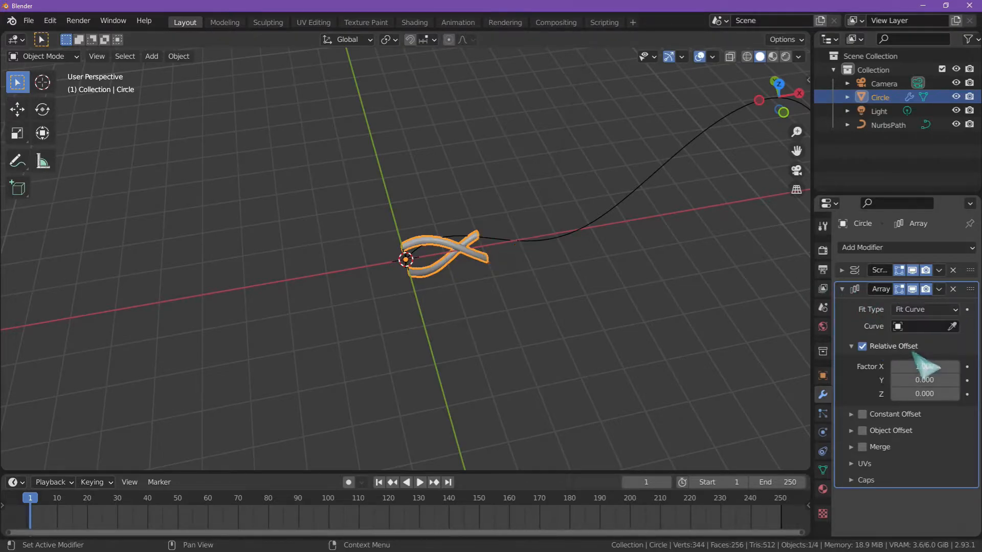
Assign NurbsPath as the Array modifier's curve so the twist repeats over the path's length
{"action": "left_click", "coordinate": [937, 326]}
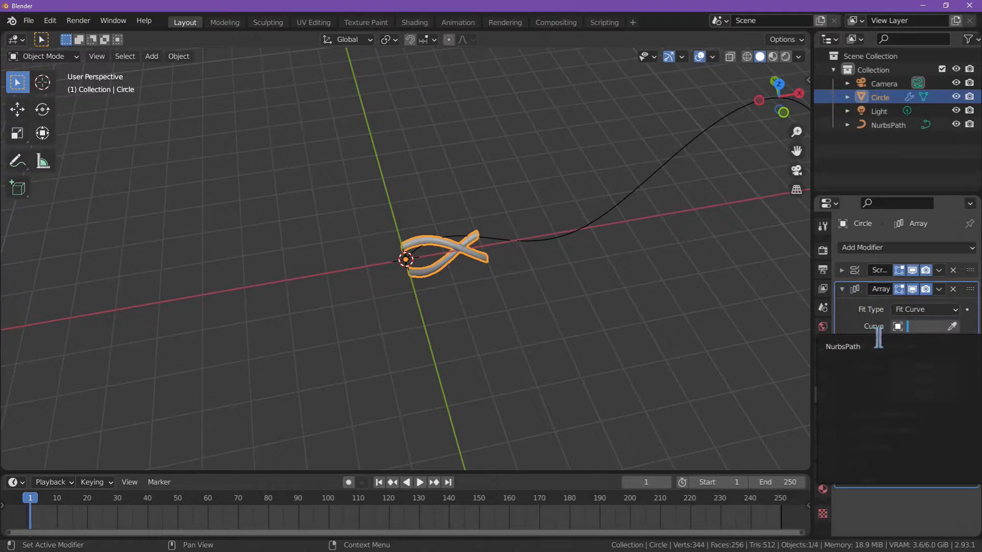
{"action": "left_click", "coordinate": [953, 326]}
{"action": "left_click", "coordinate": [952, 326]}
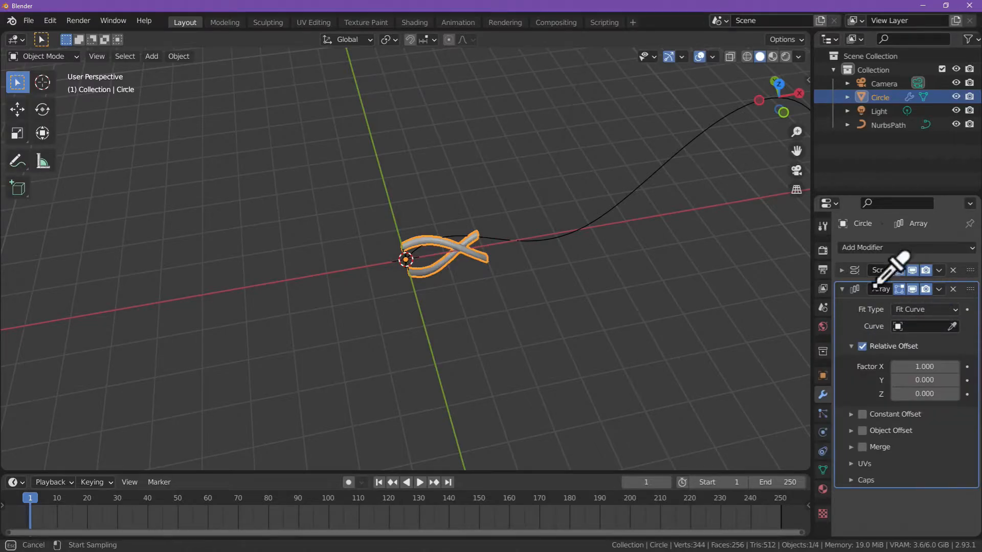
{"action": "left_click", "coordinate": [648, 172]}
{"action": "middle_click_drag", "start_coordinate": [651, 182], "coordinate": [545, 351]}
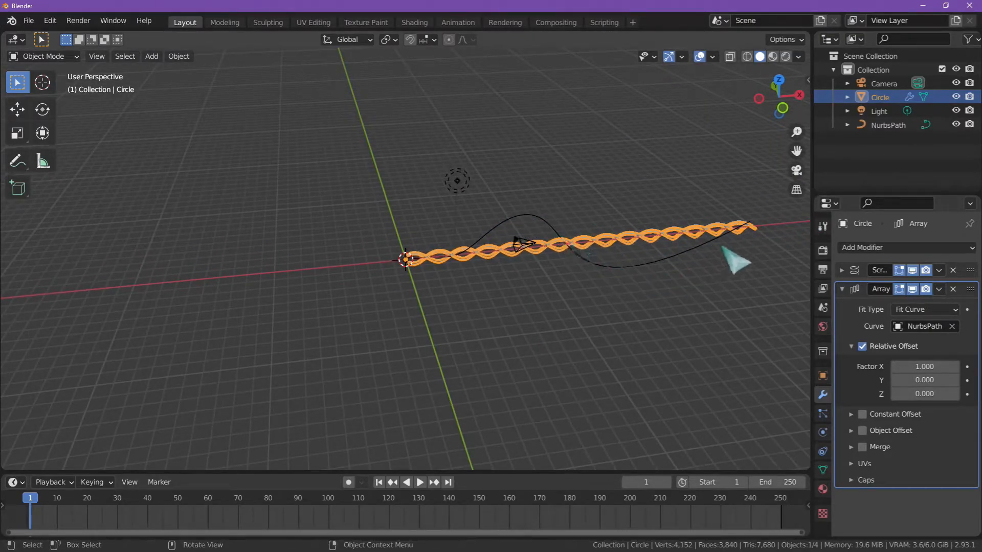
Add a Curve modifier below the Array on the Circle object and pick NurbsPath as its curve object
{"action": "left_click", "coordinate": [843, 289]}
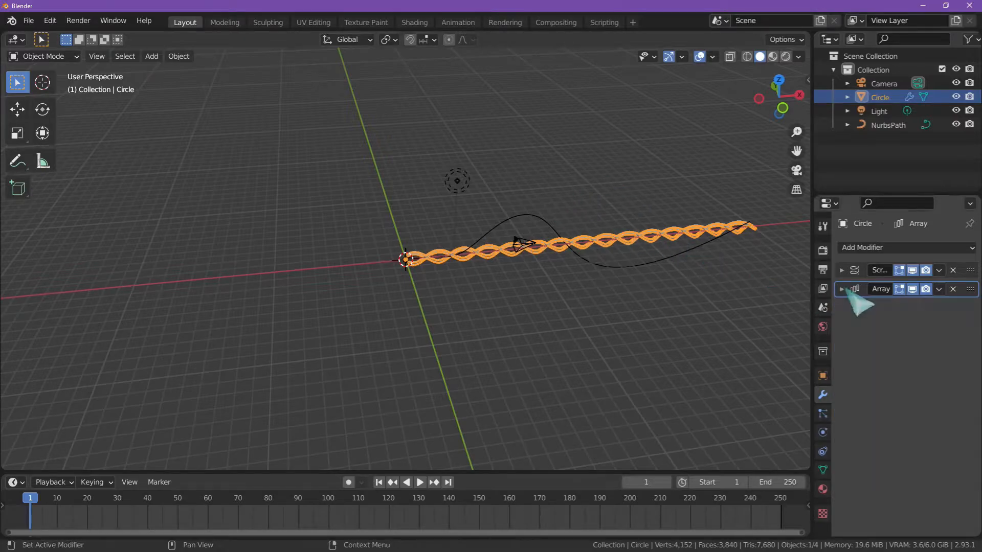
{"action": "left_click", "coordinate": [895, 248]}
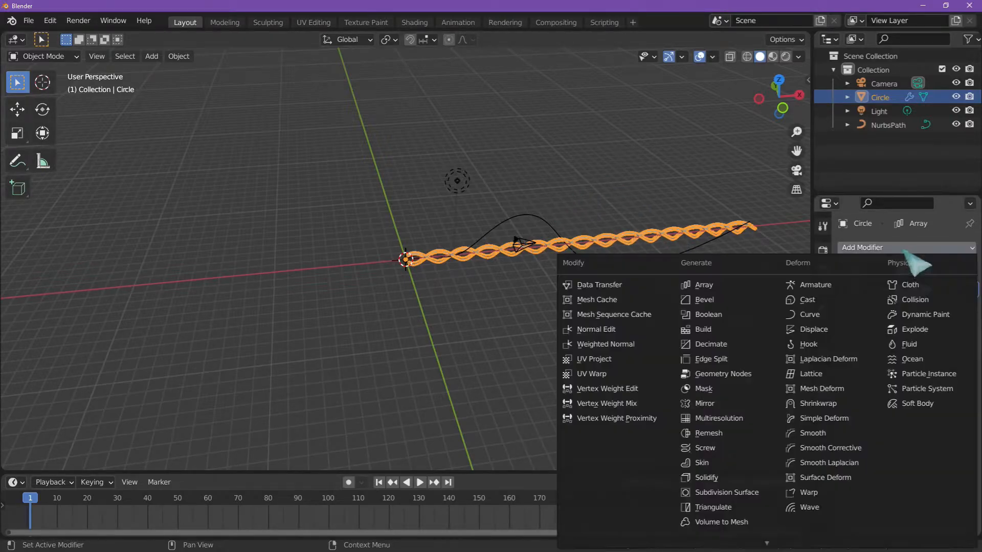
{"action": "left_click", "coordinate": [826, 315]}
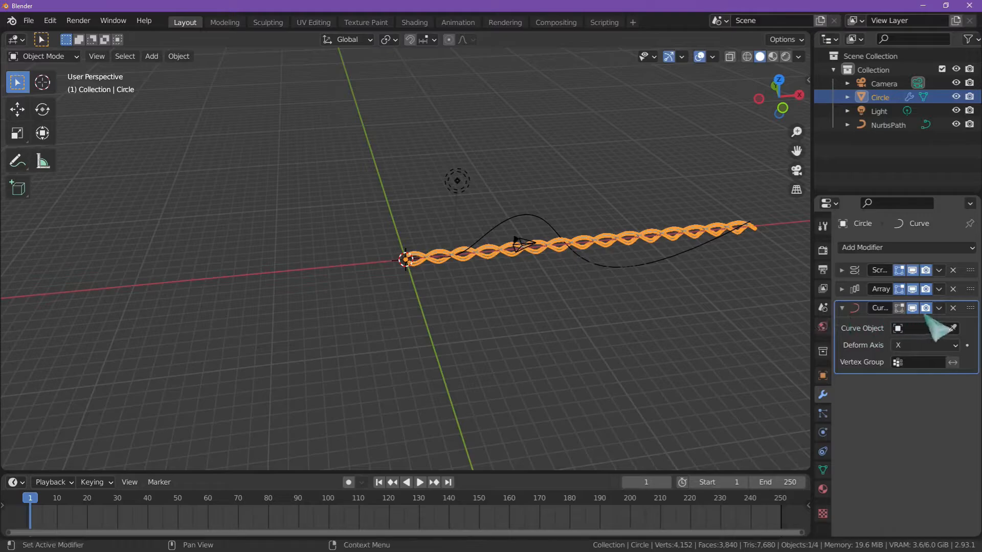
{"action": "left_click", "coordinate": [953, 328]}
{"action": "left_click", "coordinate": [529, 217]}
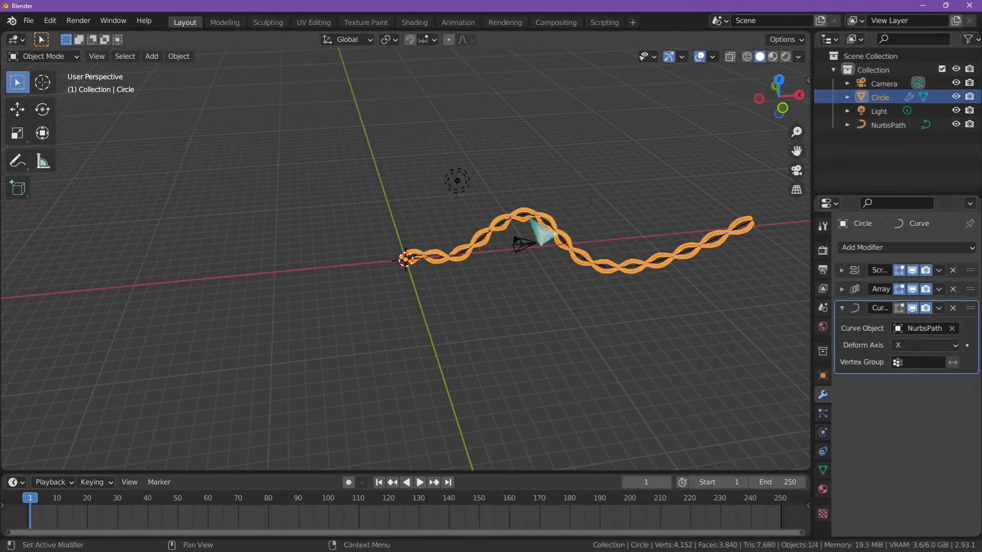
In Edit Mode on NurbsPath, move the fifth control point freely upward and farther along positive X
{"action": "left_click", "coordinate": [574, 254]}
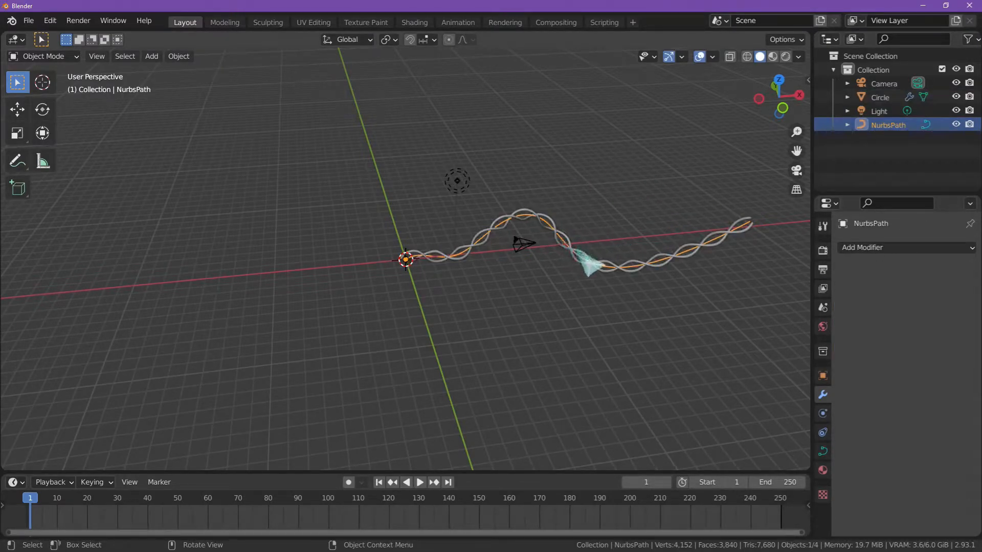
{"action": "key", "text": "Tab"}
{"action": "left_click", "coordinate": [551, 169]}
{"action": "key", "text": "g"}
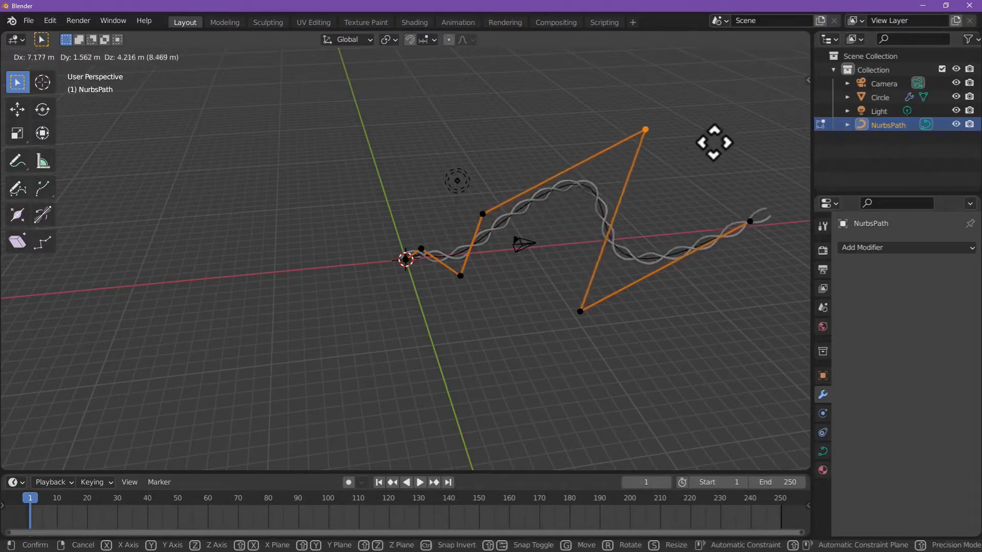
{"action": "left_click", "coordinate": [662, 181]}
Move the path's sixth control point, at the lower bend, freely to widen the curve
{"action": "left_click", "coordinate": [580, 312]}
{"action": "key", "text": "g"}
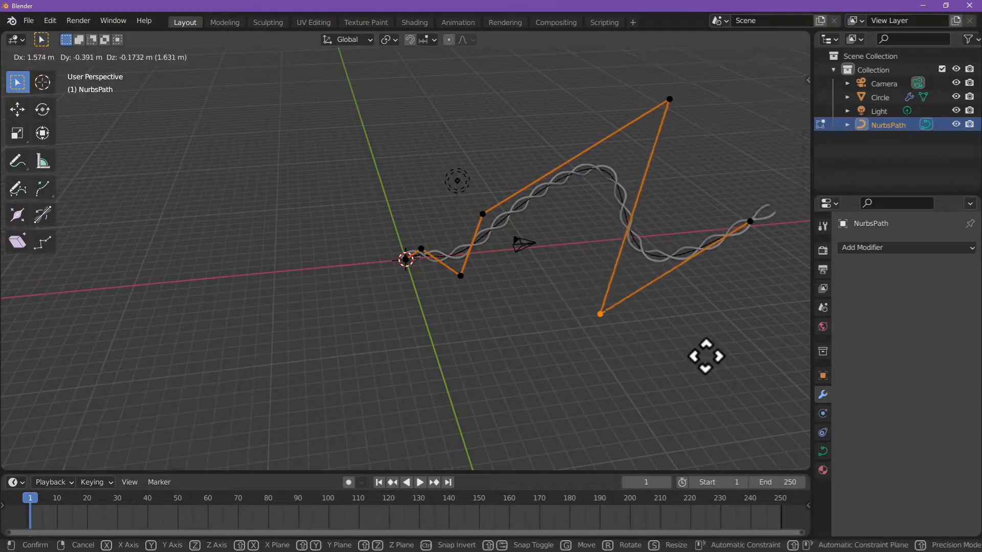
{"action": "left_click", "coordinate": [783, 394]}
Move the path's end control point about 10.8 m along X and its fourth control point about 5.1 m along X
{"action": "left_click", "coordinate": [750, 221]}
{"action": "middle_click_drag", "start_coordinate": [752, 220], "coordinate": [578, 243]}
{"action": "key", "text": "g"}
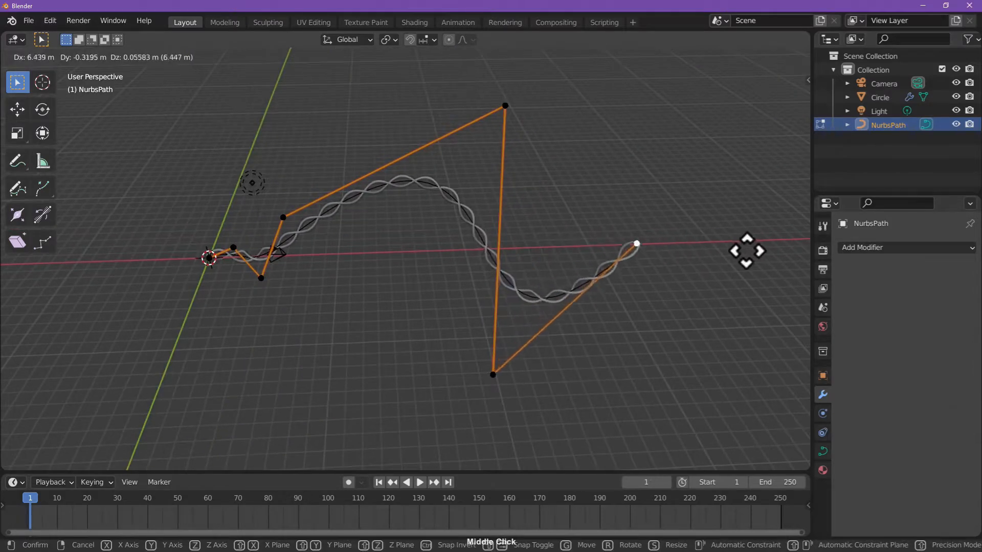
{"action": "left_click", "coordinate": [803, 242]}
{"action": "middle_click_drag", "start_coordinate": [670, 271], "coordinate": [670, 253]}
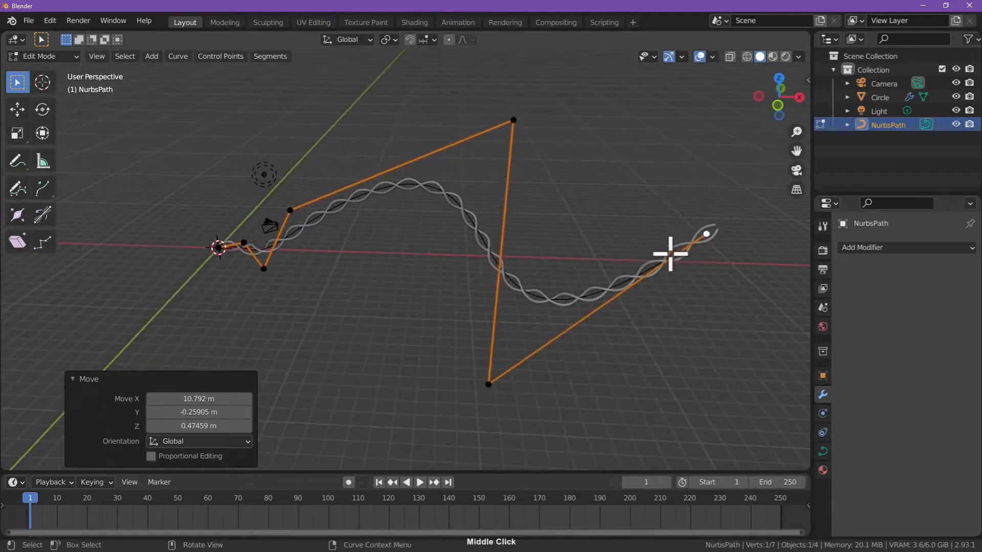
{"action": "left_click", "coordinate": [288, 211]}
{"action": "key", "text": "g"}
{"action": "left_click", "coordinate": [477, 241]}
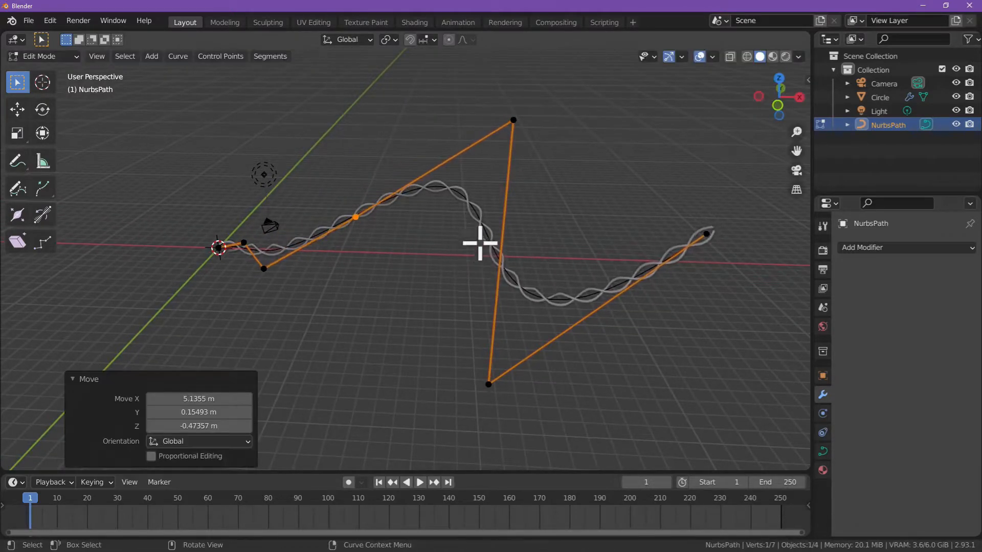
Move the path's fifth control point about 4.5 m along Y and 4.6 m down, and the end point about 2.6 m toward negative Y
{"action": "middle_click_drag", "start_coordinate": [478, 240], "coordinate": [479, 210]}
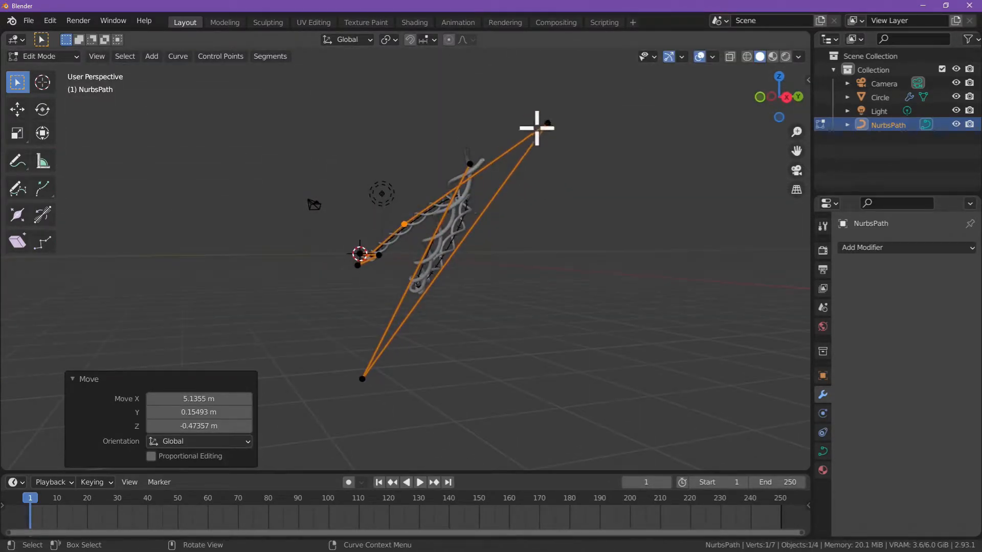
{"action": "key", "text": "g"}
{"action": "left_click", "coordinate": [634, 217]}
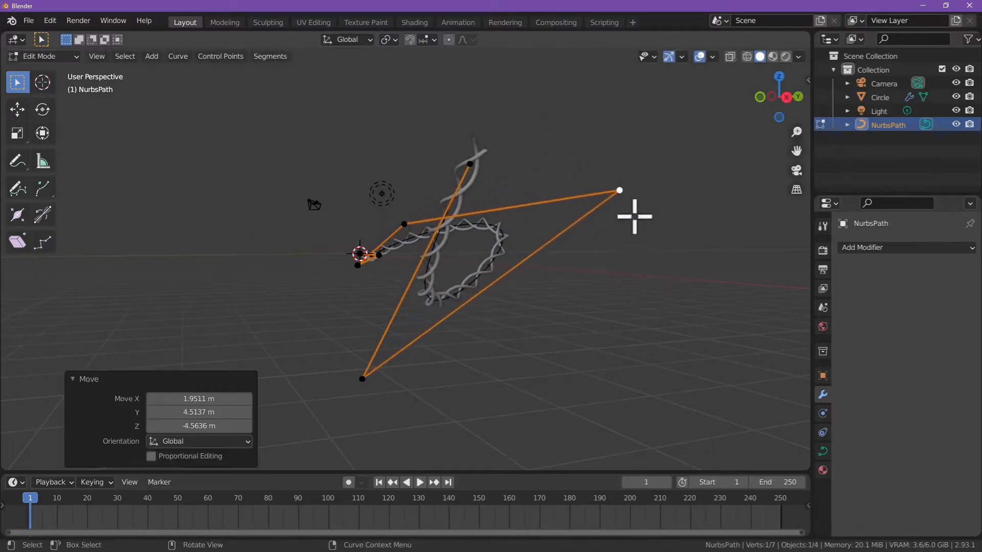
{"action": "left_click", "coordinate": [470, 174]}
{"action": "key", "text": "g"}
{"action": "left_click", "coordinate": [386, 145]}
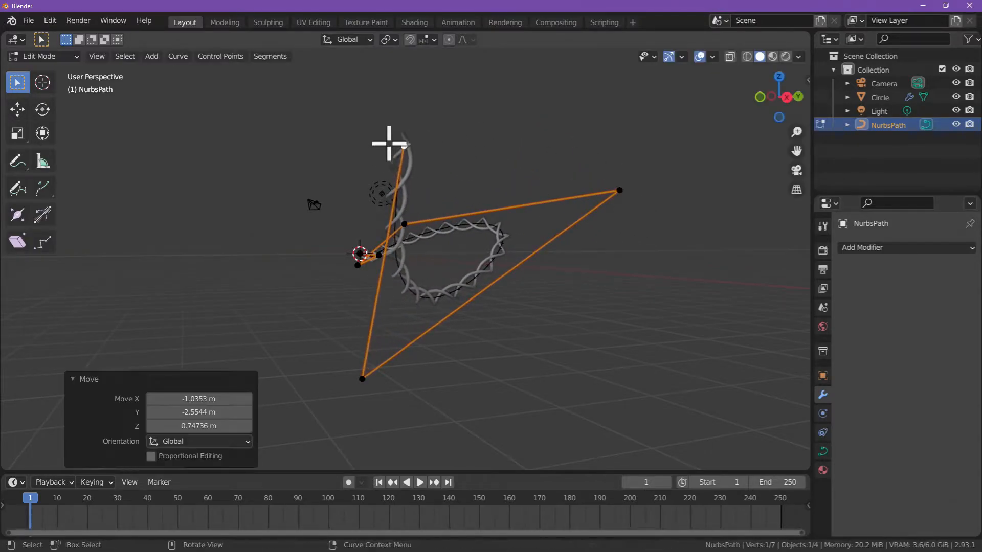
{"action": "middle_click_drag", "start_coordinate": [386, 145], "coordinate": [601, 230]}
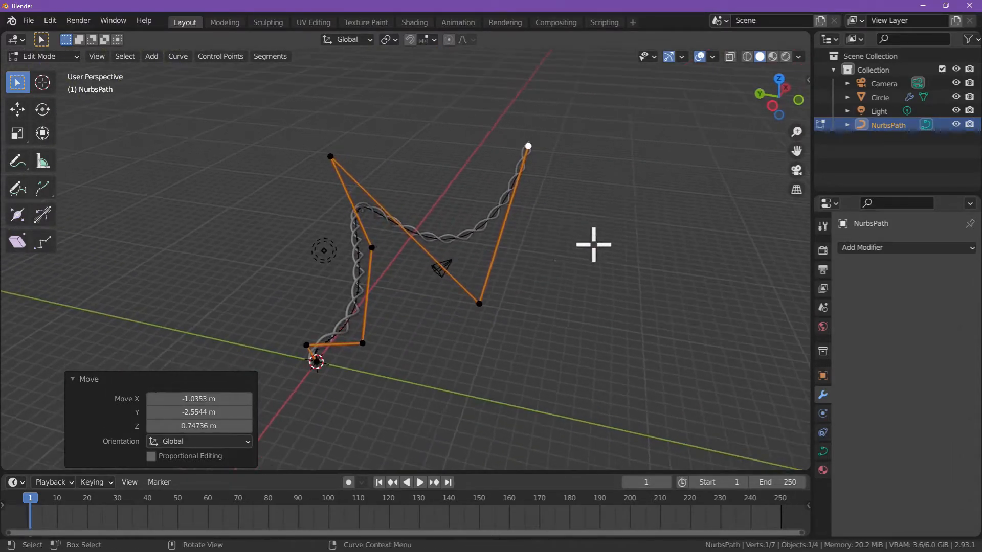
Return NurbsPath to Object Mode, check the twisted Circle object along the reshaped path, and clear the selection
{"action": "key", "text": "Tab"}
{"action": "middle_click_drag", "start_coordinate": [566, 268], "coordinate": [333, 259]}
{"action": "left_click", "coordinate": [512, 306]}
{"action": "middle_click_drag", "start_coordinate": [603, 154], "coordinate": [532, 259], "text": "ctrl"}
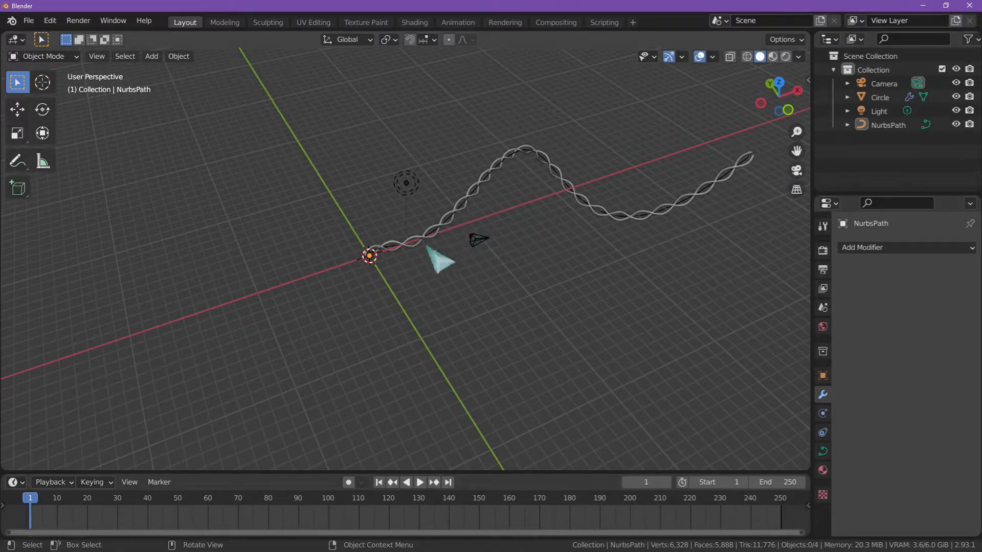
{"action": "left_click", "coordinate": [418, 237]}
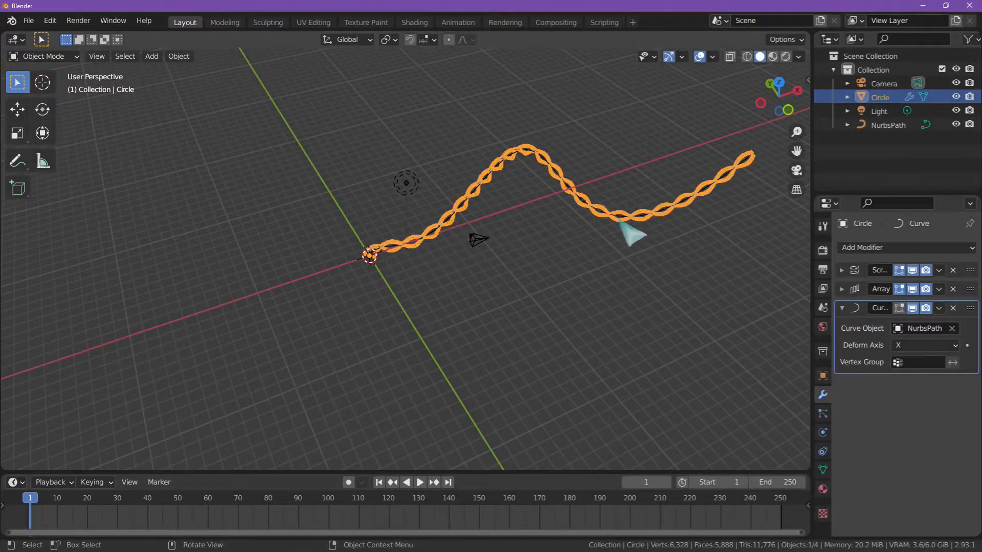
{"action": "left_click", "coordinate": [462, 283]}
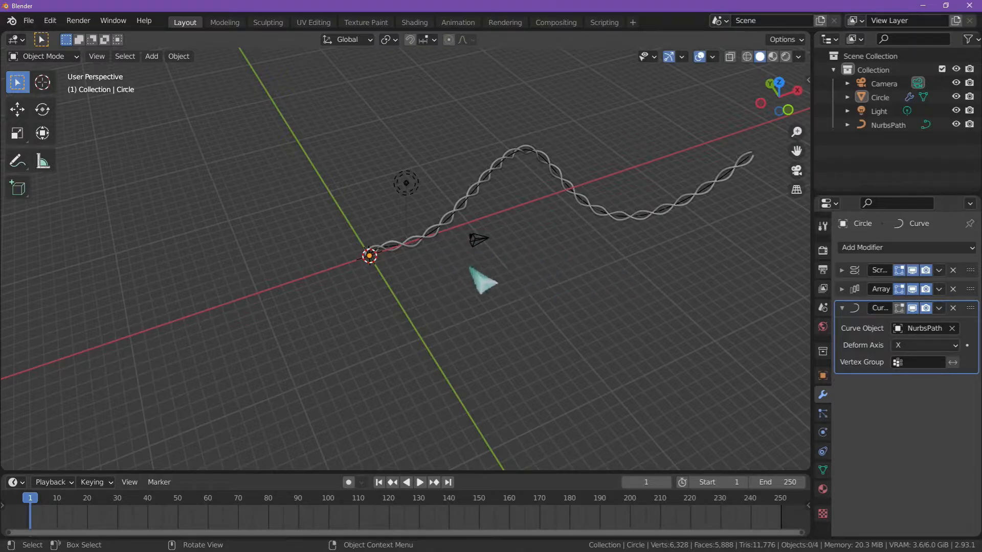
Add an ico sphere with a 1 m radius and 2 subdivisions at the world origin, then deselect it
{"action": "middle_click_drag", "start_coordinate": [416, 295], "coordinate": [439, 235]}
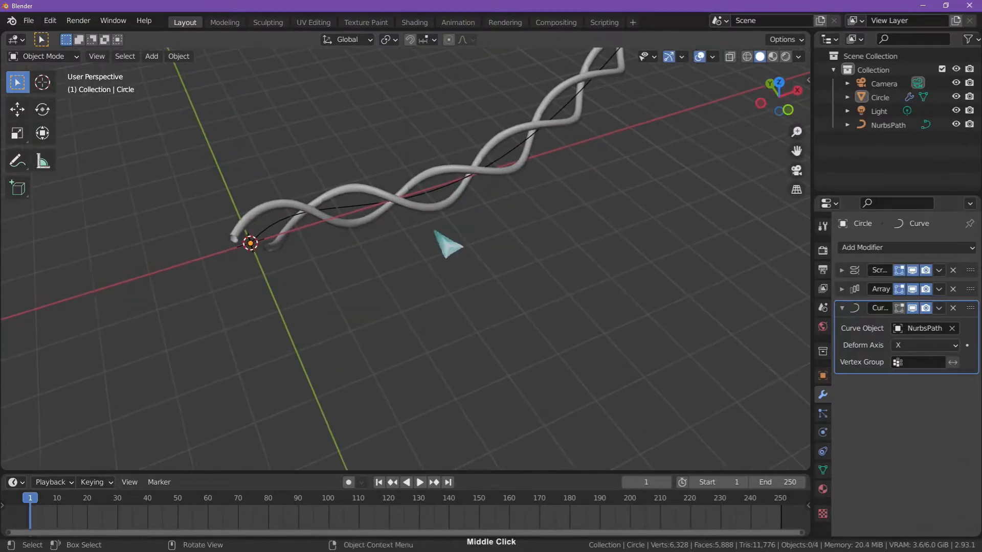
{"action": "key", "text": "shift+a"}
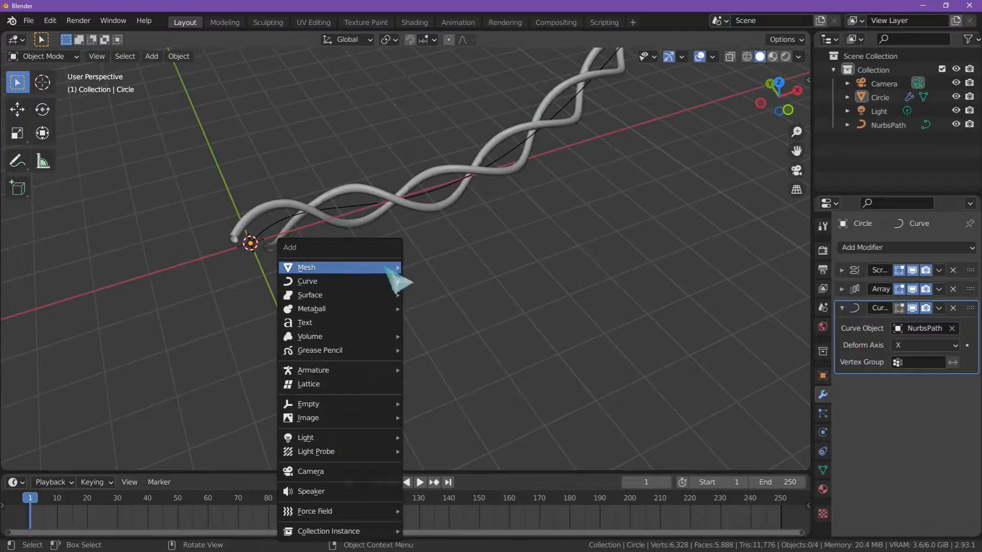
{"action": "mouse_move", "coordinate": [394, 268]}
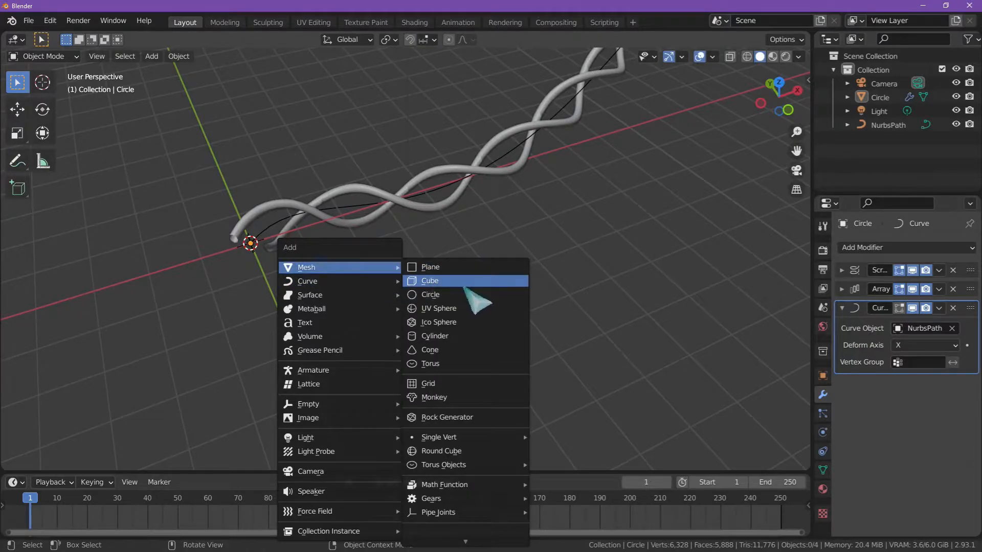
{"action": "left_click", "coordinate": [465, 322]}
{"action": "middle_click_drag", "start_coordinate": [464, 283], "coordinate": [439, 330]}
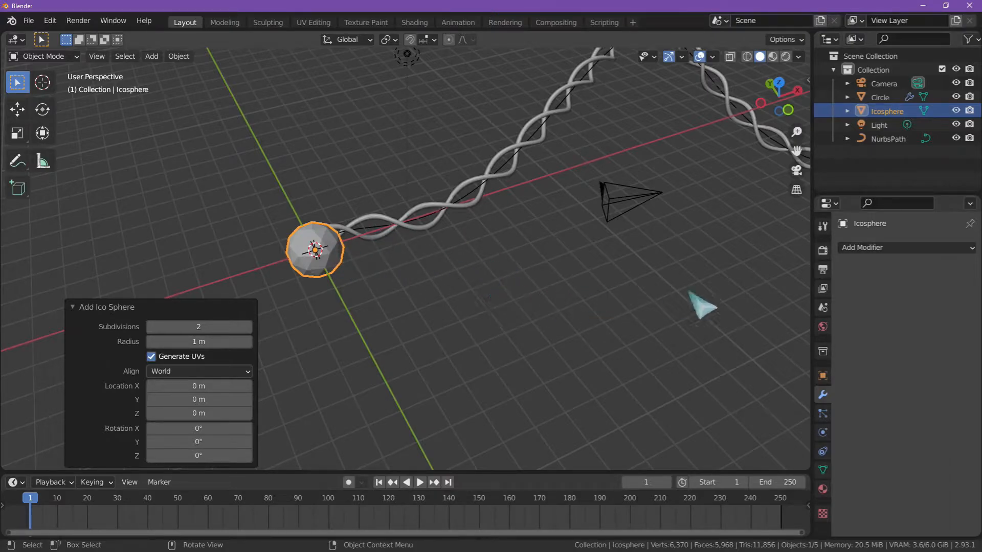
{"action": "left_click", "coordinate": [698, 306]}
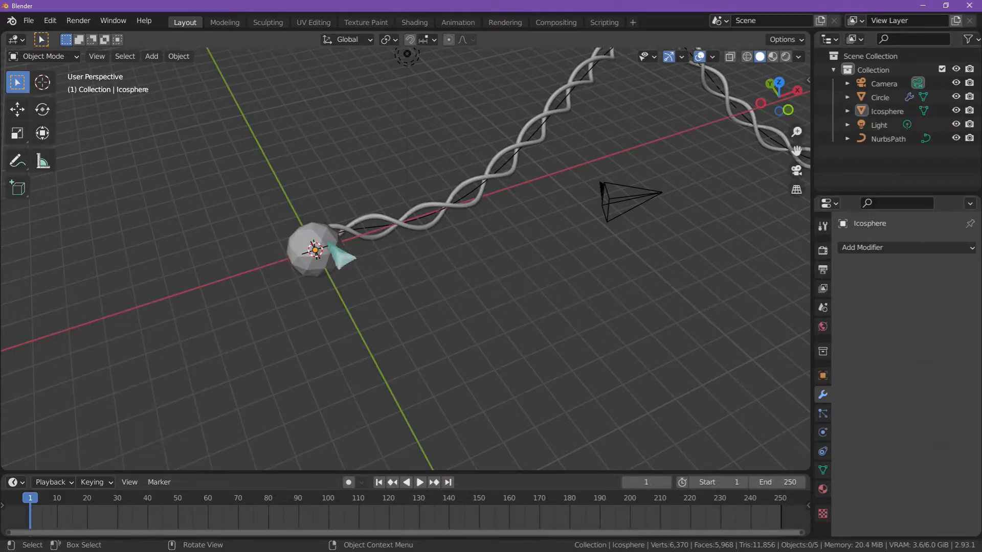
Add a Follow Path constraint to the Icosphere and pick NurbsPath as its target
{"action": "left_click", "coordinate": [338, 253]}
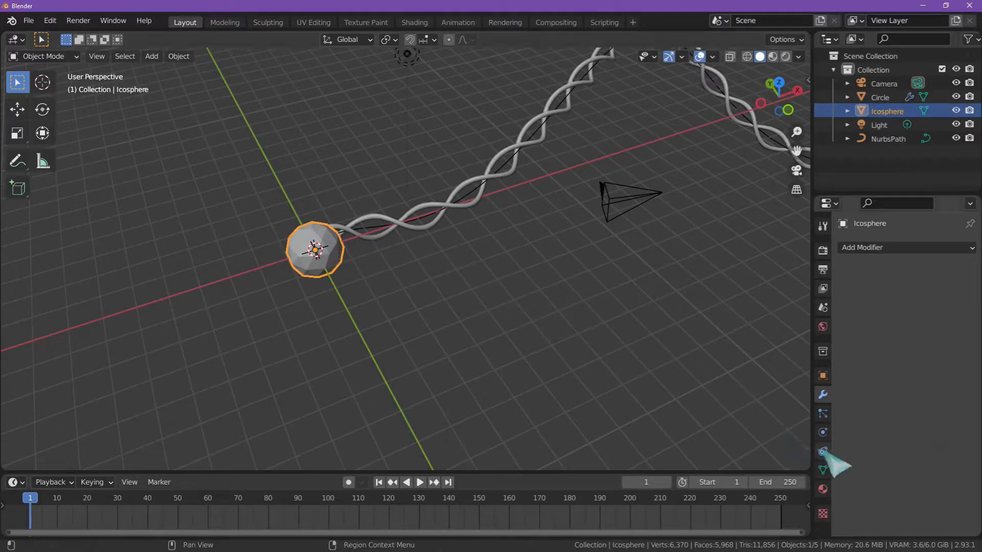
{"action": "left_click", "coordinate": [826, 432]}
{"action": "left_click", "coordinate": [824, 452]}
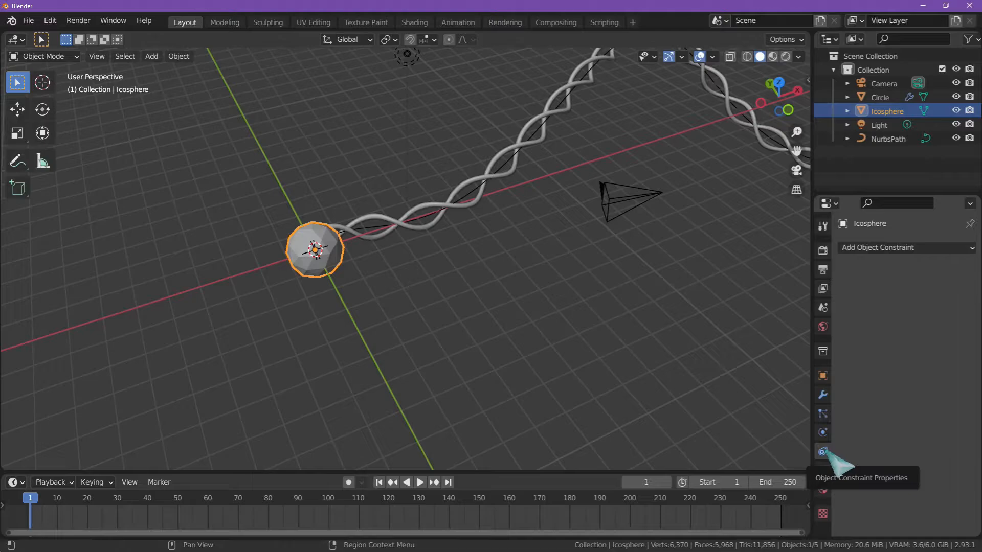
{"action": "left_click", "coordinate": [955, 248]}
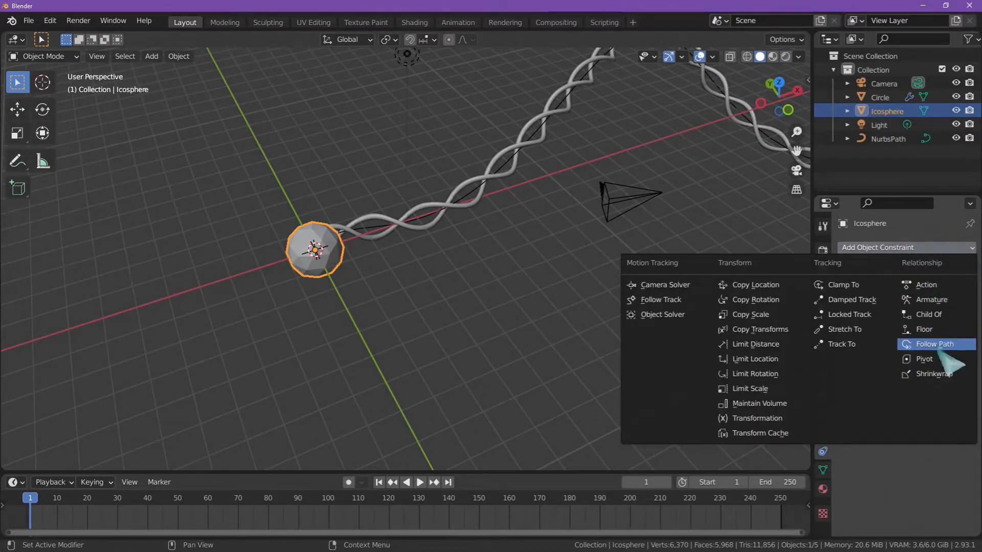
{"action": "left_click", "coordinate": [946, 346]}
{"action": "left_click", "coordinate": [951, 291]}
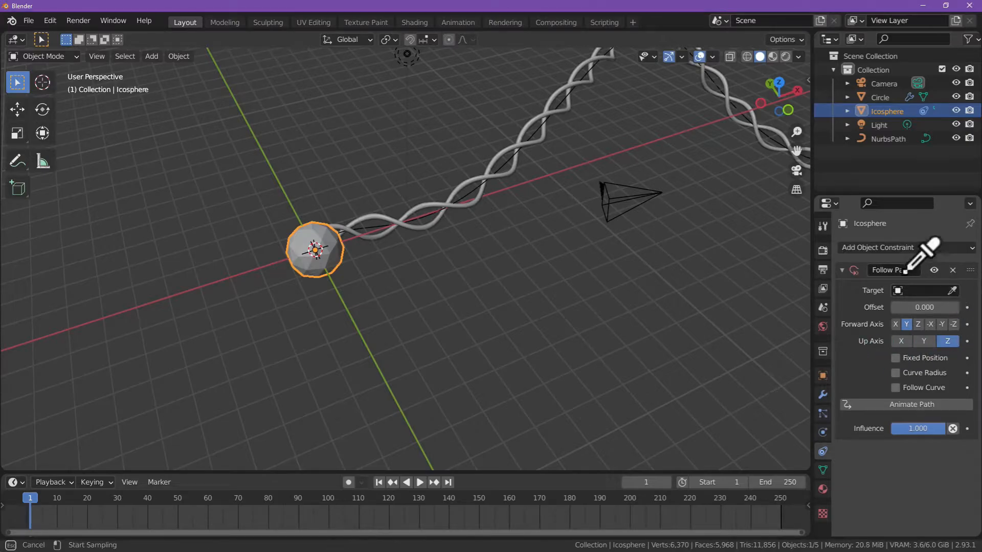
{"action": "left_click", "coordinate": [566, 105]}
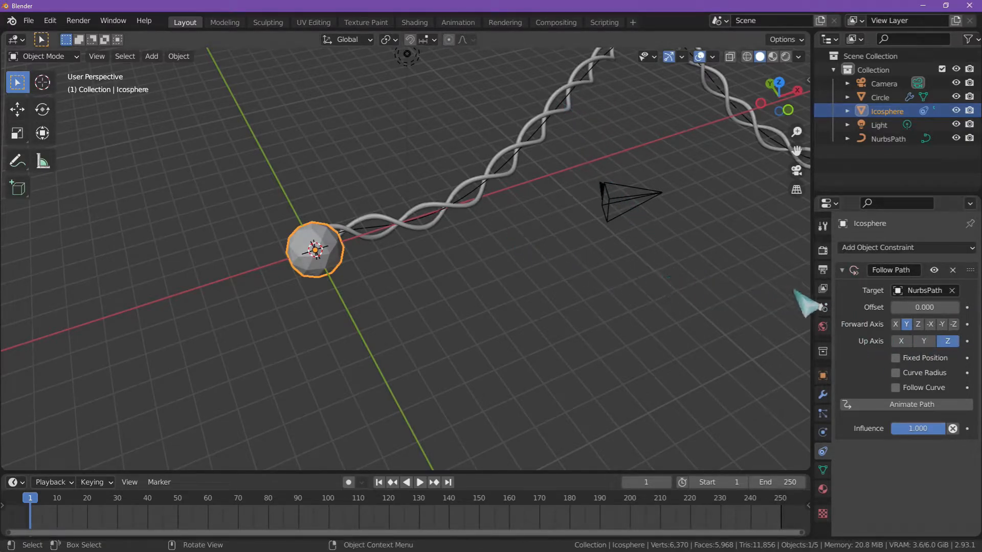
Try varying the Follow Path offset to preview the Icosphere's travel along the whole ribbon
{"action": "left_click_drag", "start_coordinate": [918, 307], "coordinate": [822, 332]}
{"action": "scroll", "coordinate": [637, 316], "scroll_direction": "down", "scroll_amount": 7}
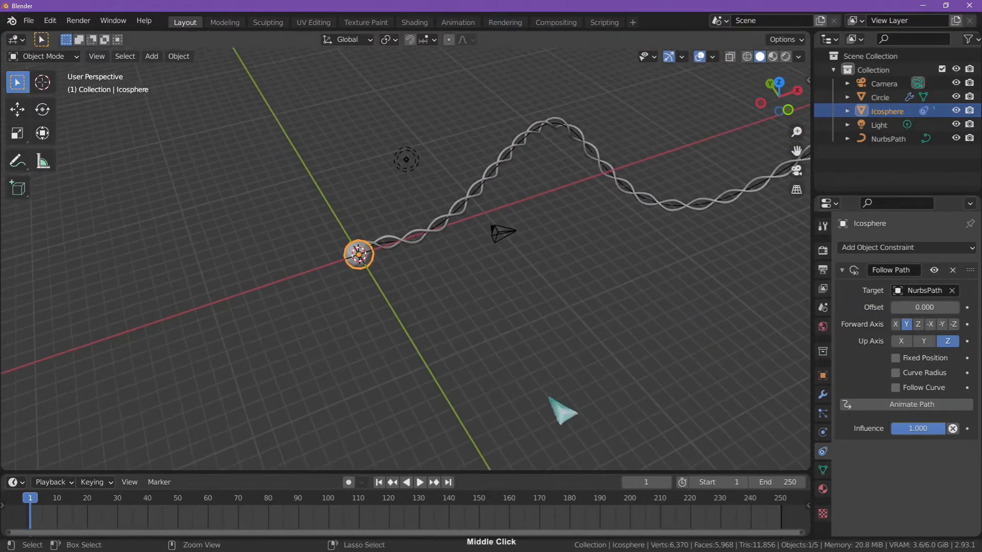
{"action": "scroll", "coordinate": [516, 292], "scroll_direction": "down", "scroll_amount": 3}
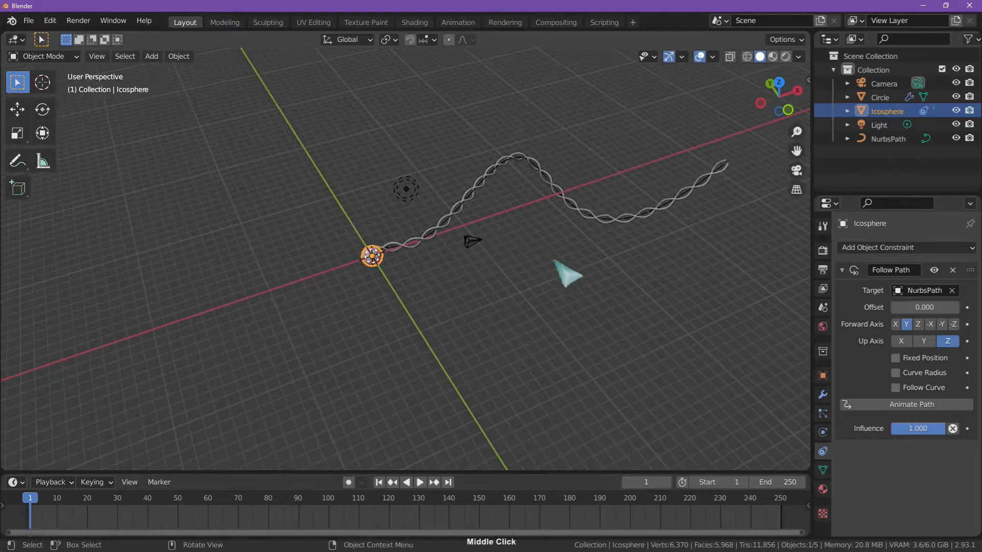
{"action": "left_click_drag", "start_coordinate": [928, 308], "coordinate": [864, 320]}
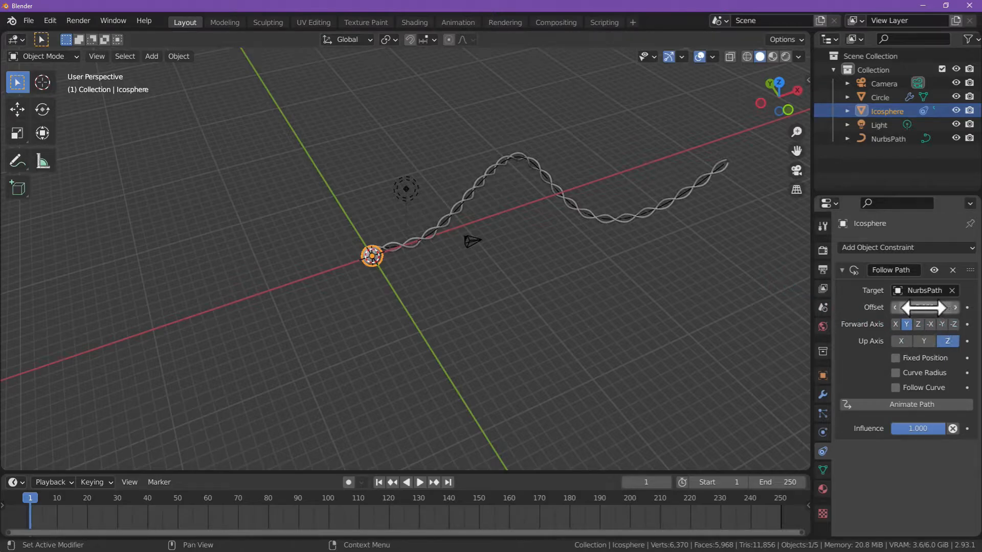
Keyframe the Follow Path offset at 0 on frame 1 and briefly play the timeline
{"action": "right_click", "coordinate": [923, 307]}
{"action": "left_click", "coordinate": [907, 309]}
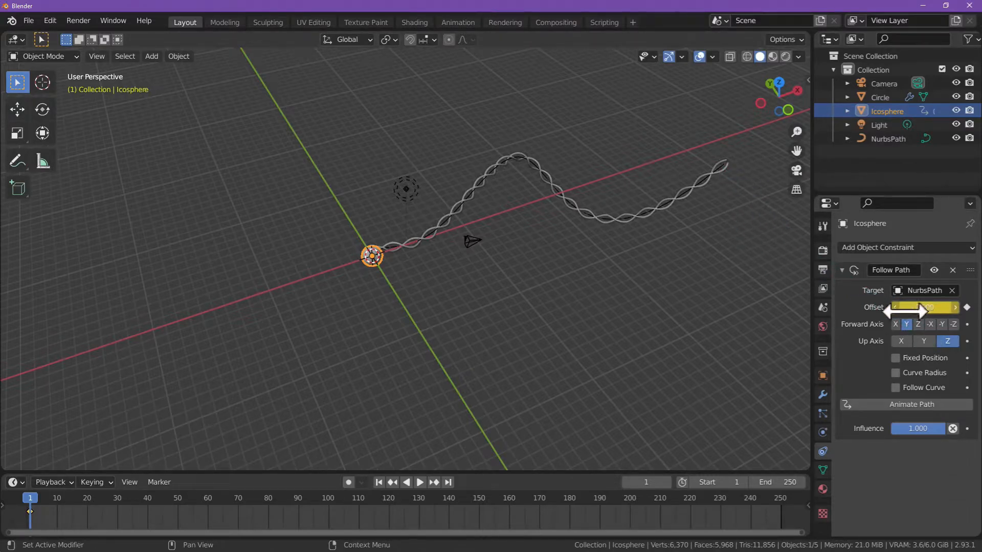
{"action": "key", "text": "space"}
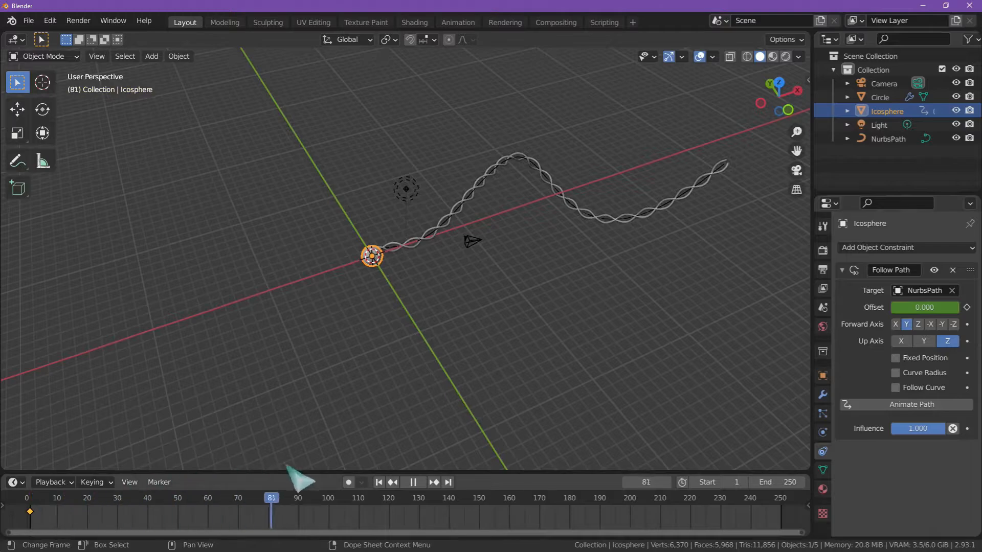
{"action": "key", "text": "space"}
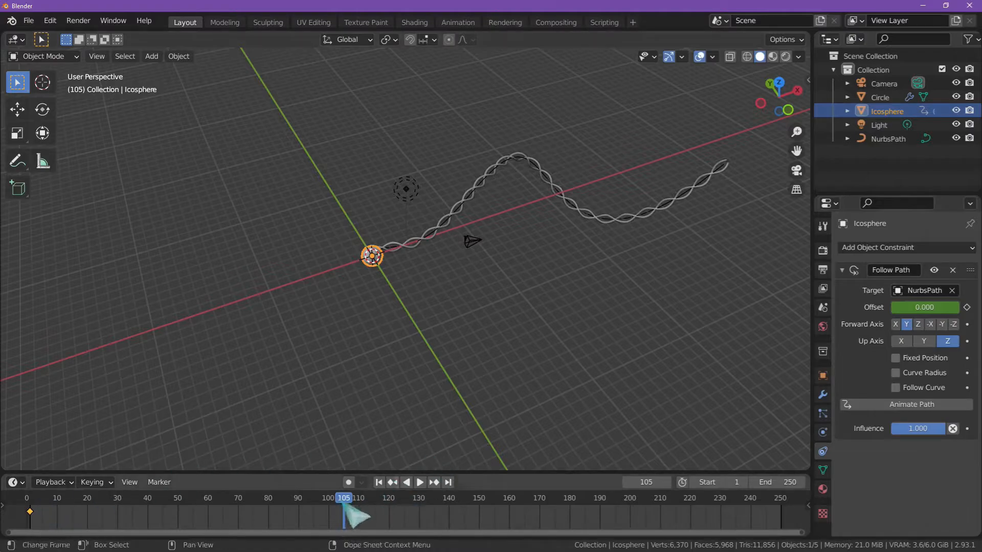
Go to frame 109 and insert a second keyframe on the Follow Path offset there
{"action": "left_click_drag", "start_coordinate": [349, 506], "coordinate": [356, 506]}
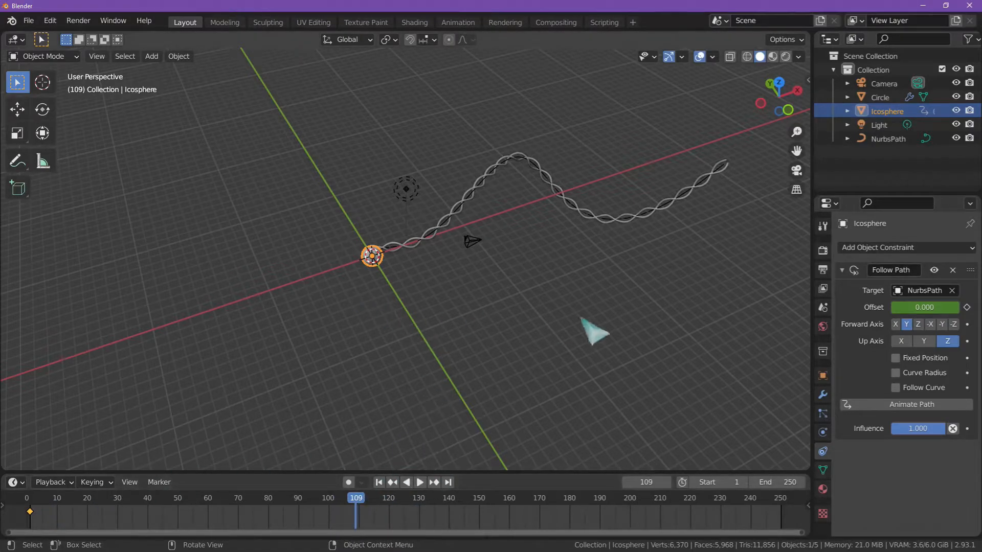
{"action": "right_click", "coordinate": [923, 307]}
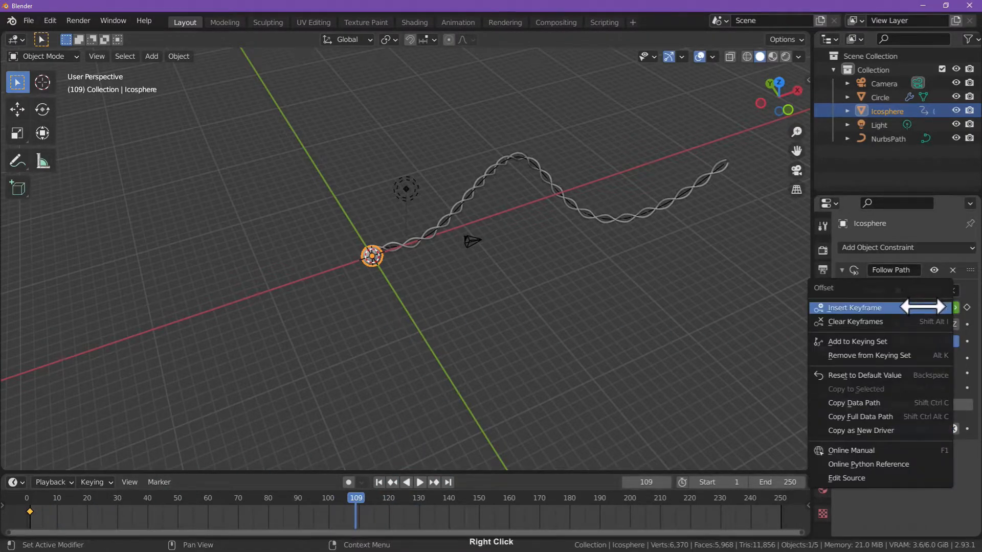
{"action": "left_click", "coordinate": [923, 307]}
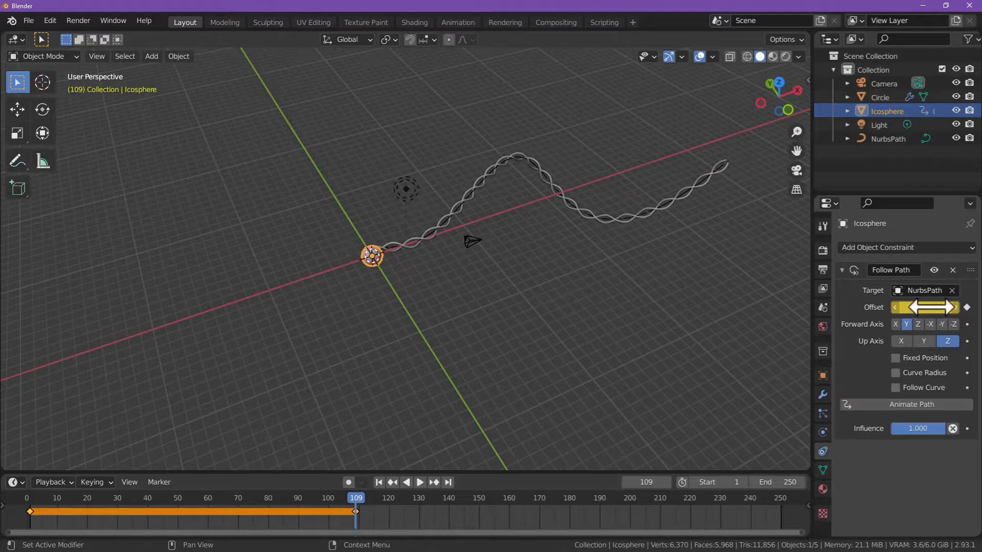
Try setting the Follow Path offset to -100 at frame 109 without keying it, and scrub the timeline to check the motion
{"action": "left_click_drag", "start_coordinate": [931, 307], "coordinate": [420, 339]}
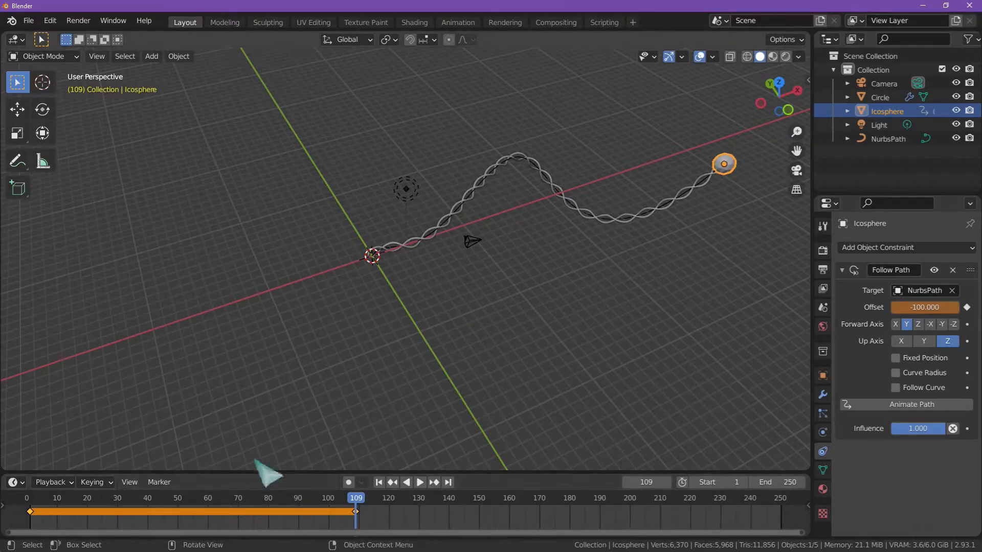
{"action": "left_click_drag", "start_coordinate": [357, 497], "coordinate": [4, 530]}
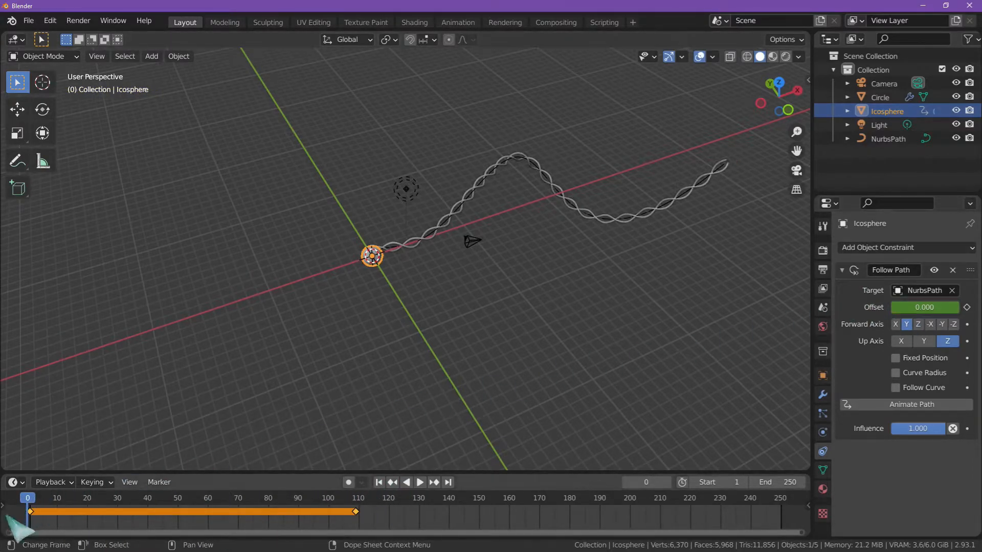
{"action": "left_click_drag", "start_coordinate": [30, 507], "coordinate": [361, 511]}
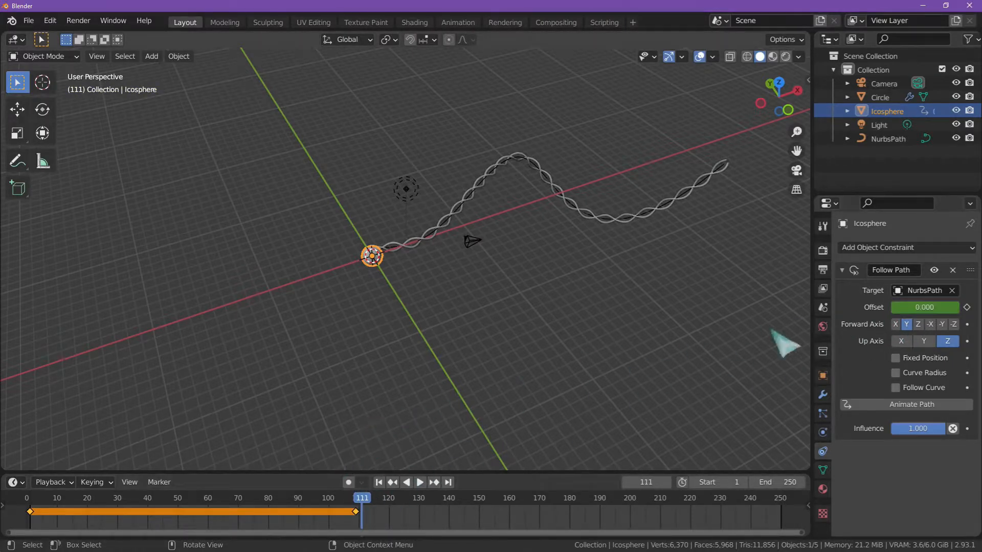
Set the Icosphere's Follow Path offset to -100 at frame 109, replace the keyframe there, and scrub back to frame 0 to check the motion
{"action": "left_click", "coordinate": [357, 499]}
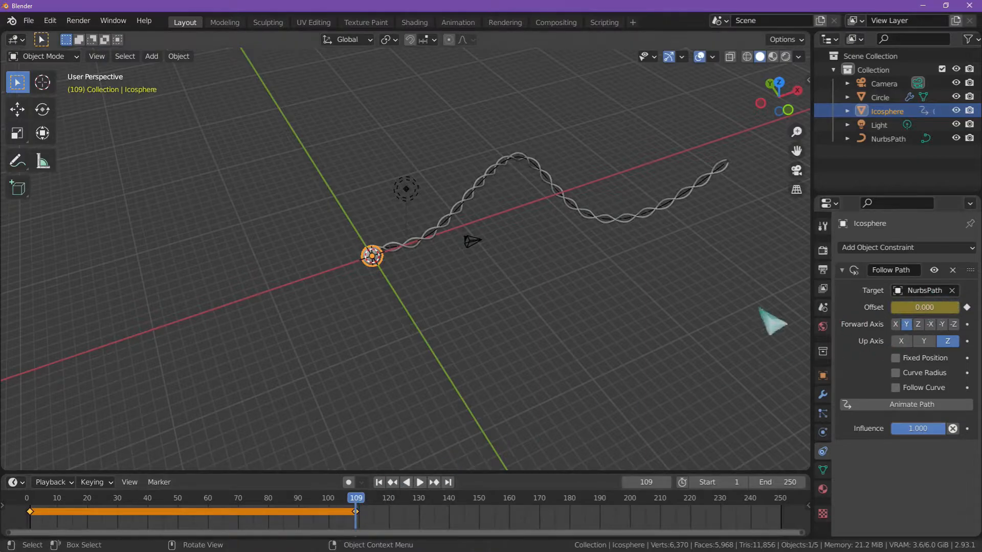
{"action": "right_click", "coordinate": [913, 307]}
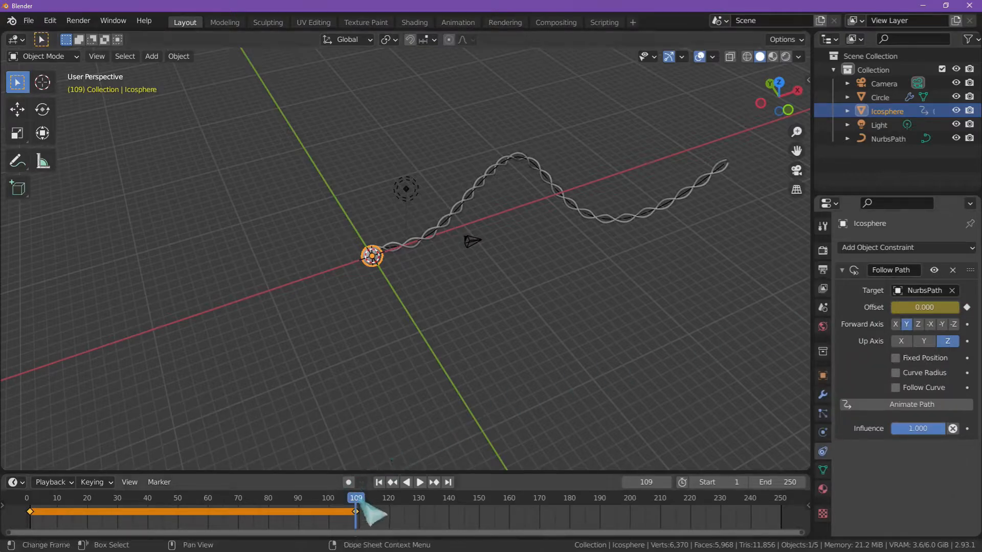
{"action": "key", "text": "space"}
{"action": "key", "text": "Escape"}
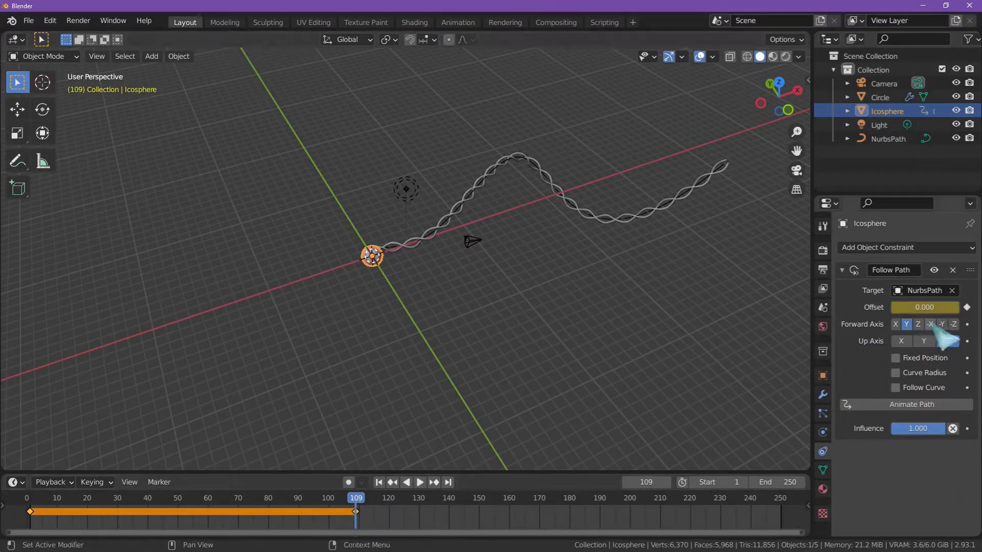
{"action": "left_click", "coordinate": [924, 308]}
{"action": "type", "text": "-100"}
{"action": "key", "text": "Return"}
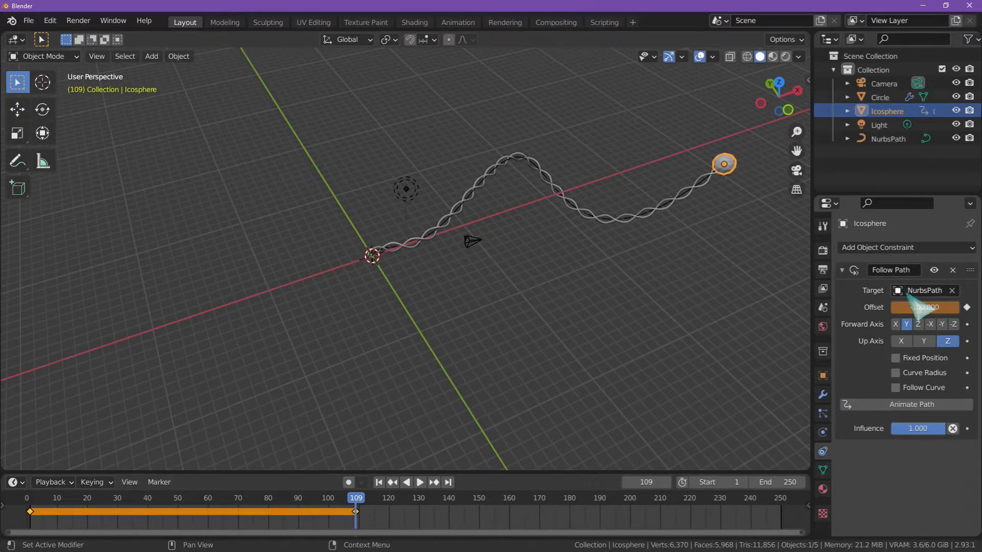
{"action": "right_click", "coordinate": [920, 309]}
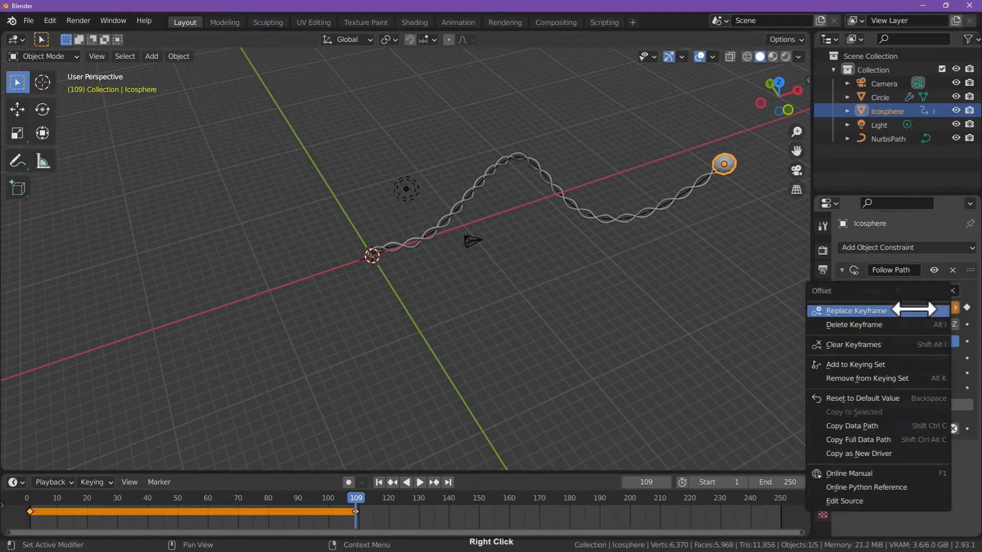
{"action": "left_click", "coordinate": [913, 310]}
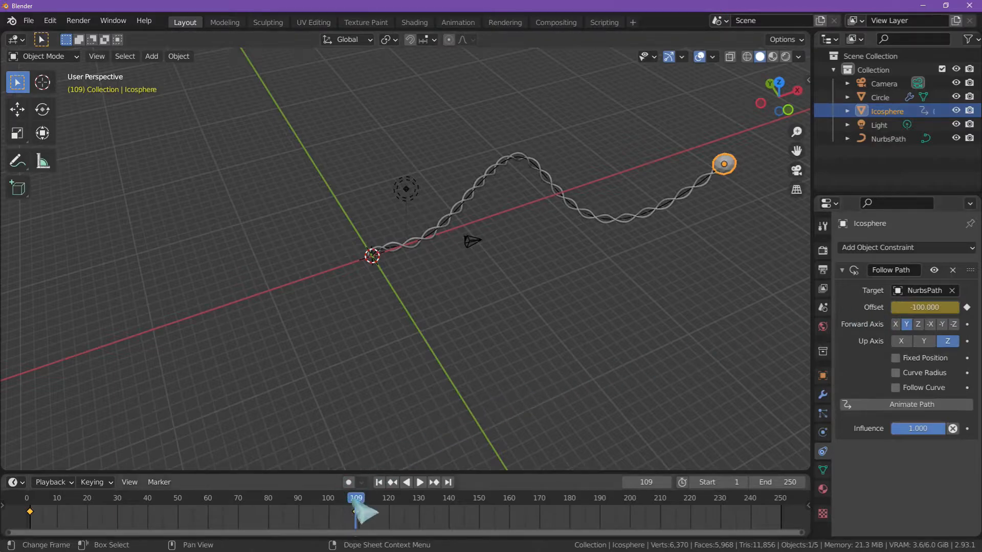
{"action": "left_click_drag", "start_coordinate": [354, 504], "coordinate": [16, 512]}
{"action": "left_click", "coordinate": [84, 499]}
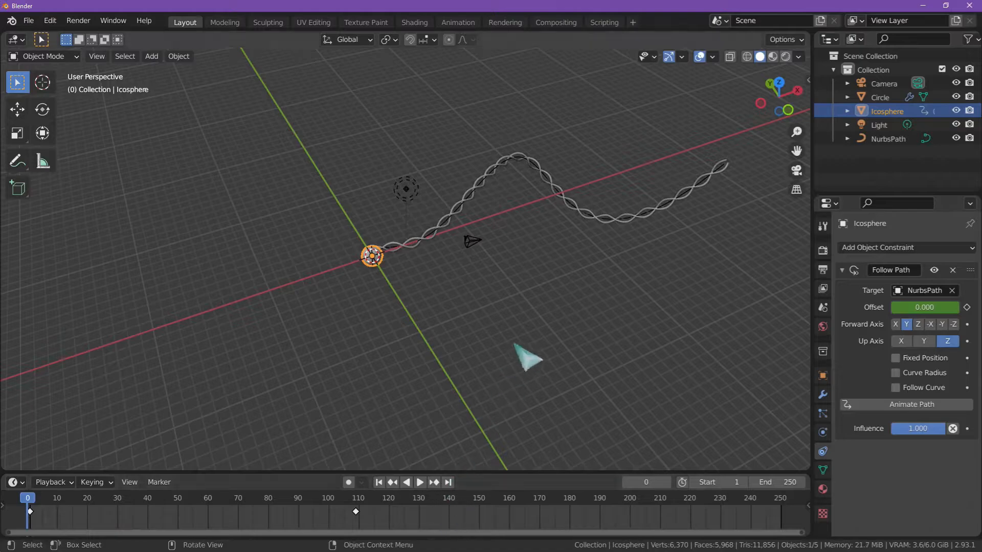
Deselect everything, switch to the Shading workspace, and split the shader node area into two stacked editors
{"action": "left_click", "coordinate": [529, 355]}
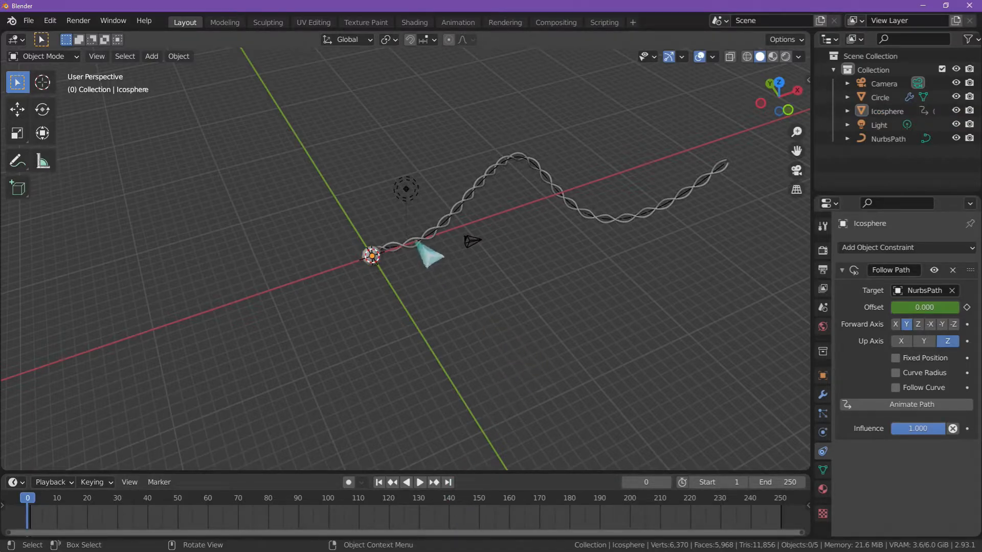
{"action": "left_click", "coordinate": [417, 239]}
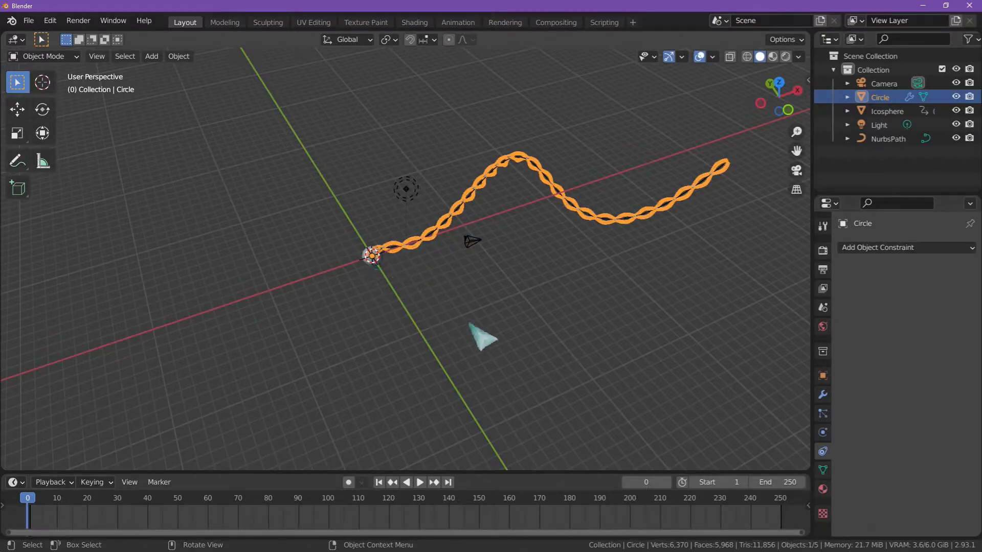
{"action": "middle_click_drag", "start_coordinate": [478, 322], "coordinate": [462, 283]}
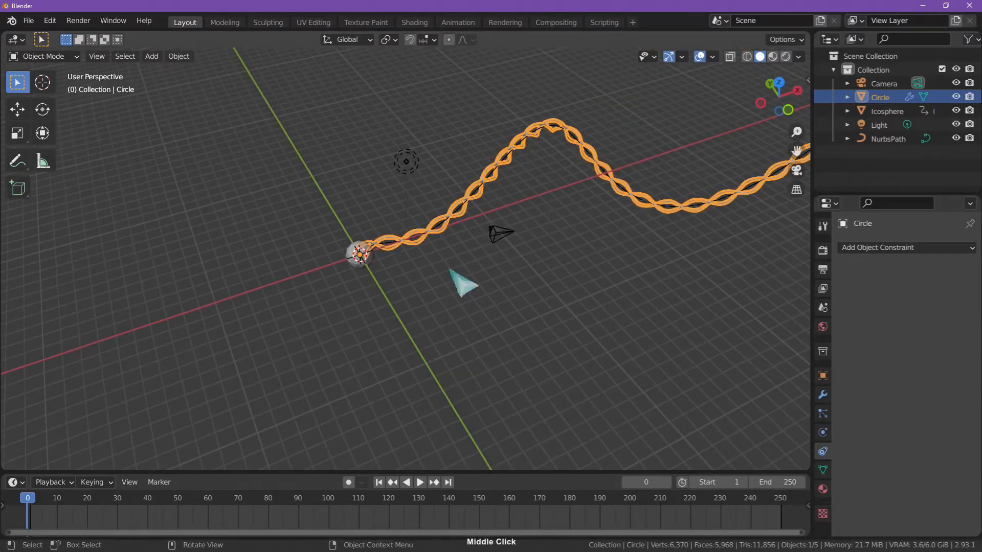
{"action": "left_click", "coordinate": [451, 224]}
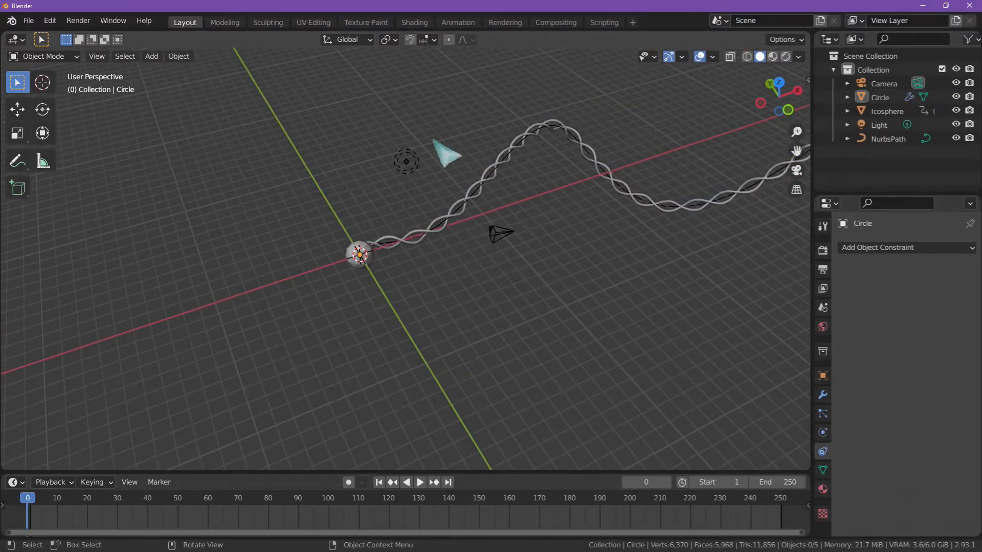
{"action": "left_click", "coordinate": [414, 22]}
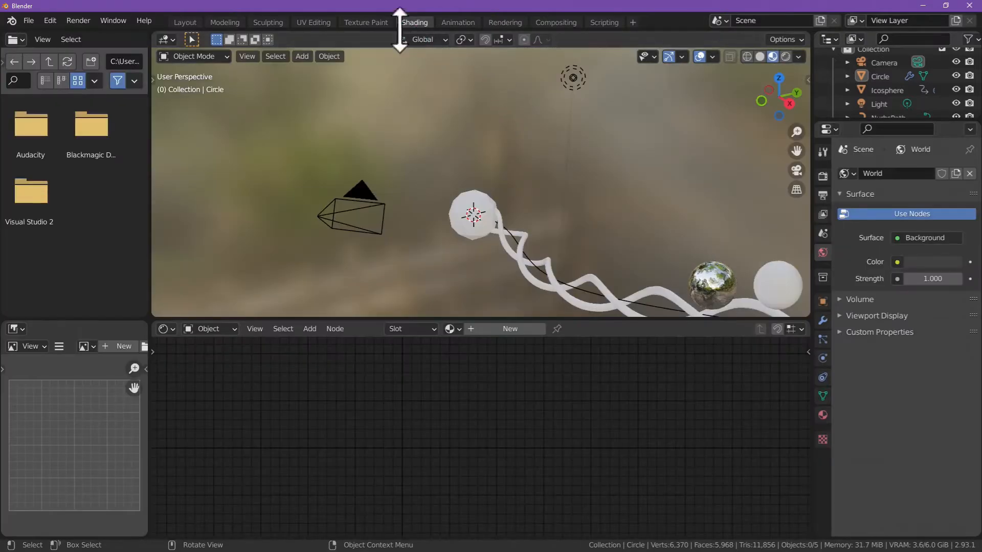
{"action": "mouse_move", "coordinate": [562, 240]}
{"action": "middle_mouse_down"}
{"action": "mouse_move", "coordinate": [620, 257]}
{"action": "mouse_move", "coordinate": [588, 262]}
{"action": "middle_mouse_up"}
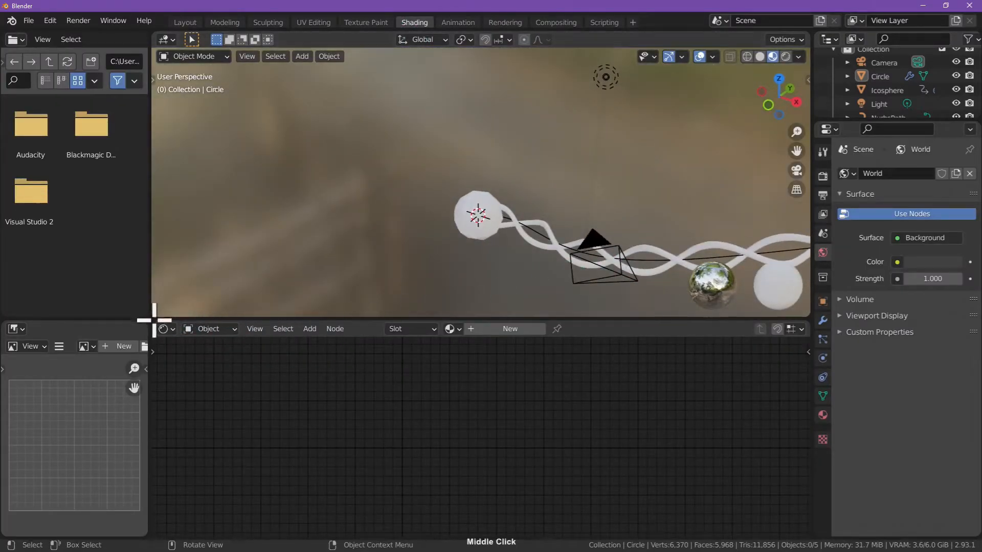
{"action": "left_click_drag", "start_coordinate": [154, 325], "coordinate": [158, 340]}
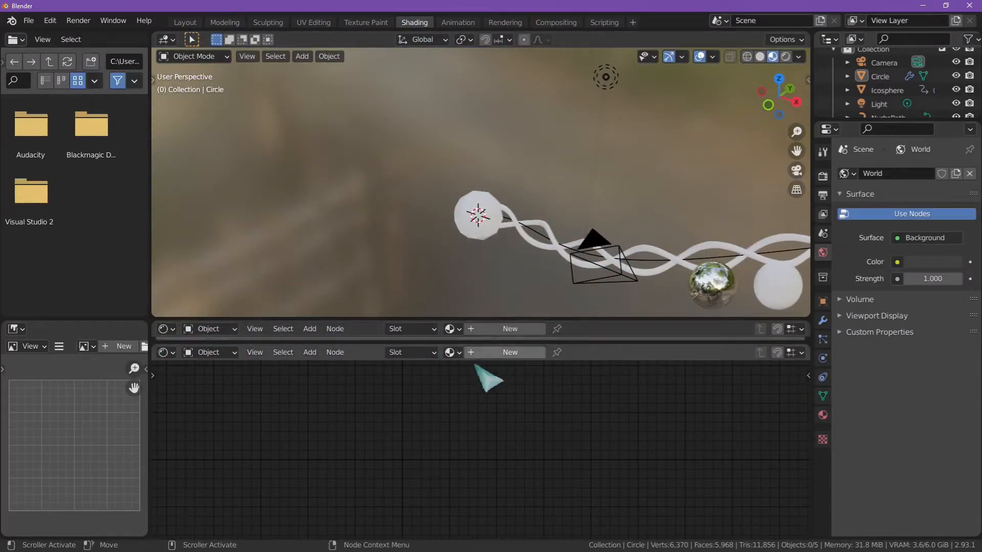
Select the twisted ribbon mesh and give it a new material
{"action": "left_click", "coordinate": [554, 239]}
{"action": "left_click", "coordinate": [551, 236]}
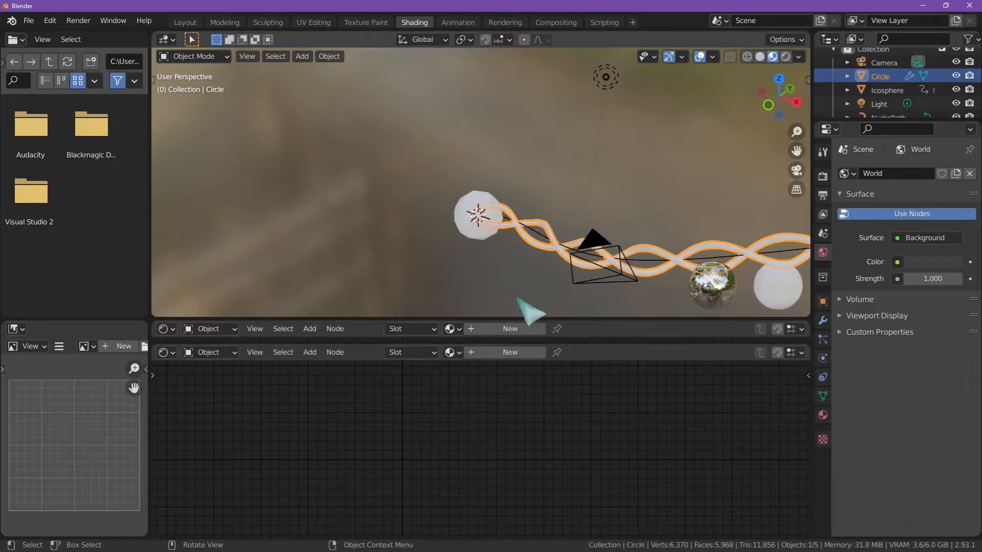
{"action": "middle_click_drag", "start_coordinate": [566, 257], "coordinate": [651, 230]}
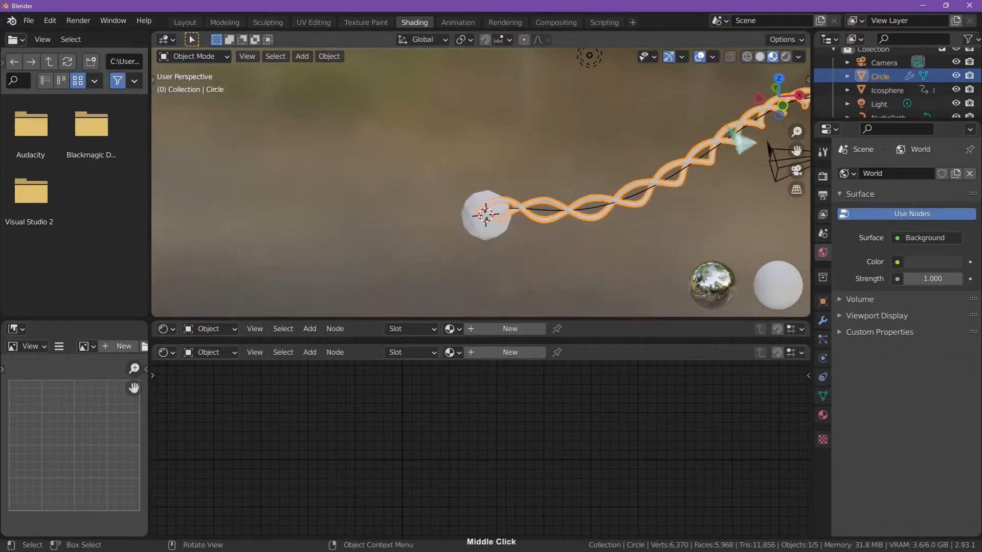
{"action": "middle_click_drag", "start_coordinate": [628, 188], "coordinate": [509, 230], "text": "shift"}
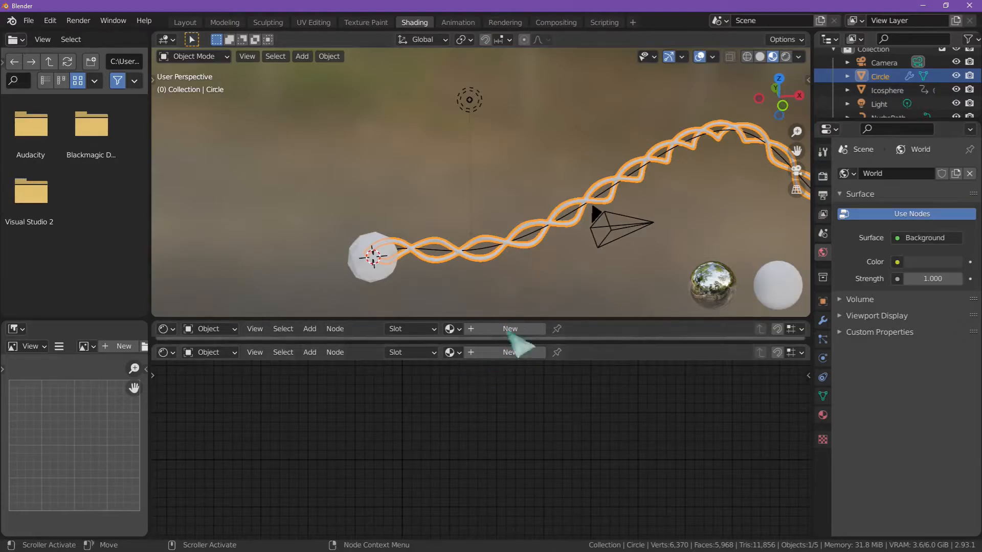
{"action": "left_click", "coordinate": [822, 415]}
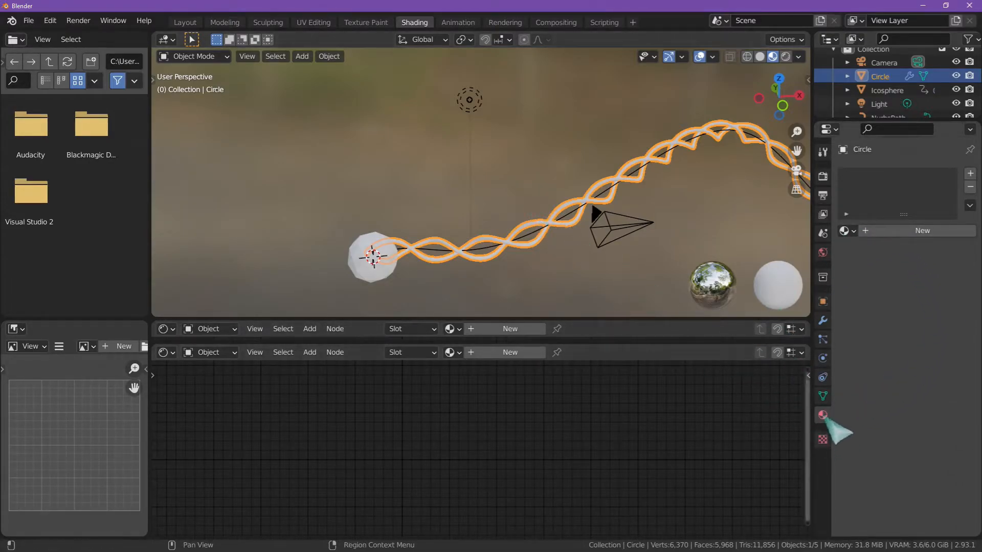
{"action": "left_click", "coordinate": [910, 235]}
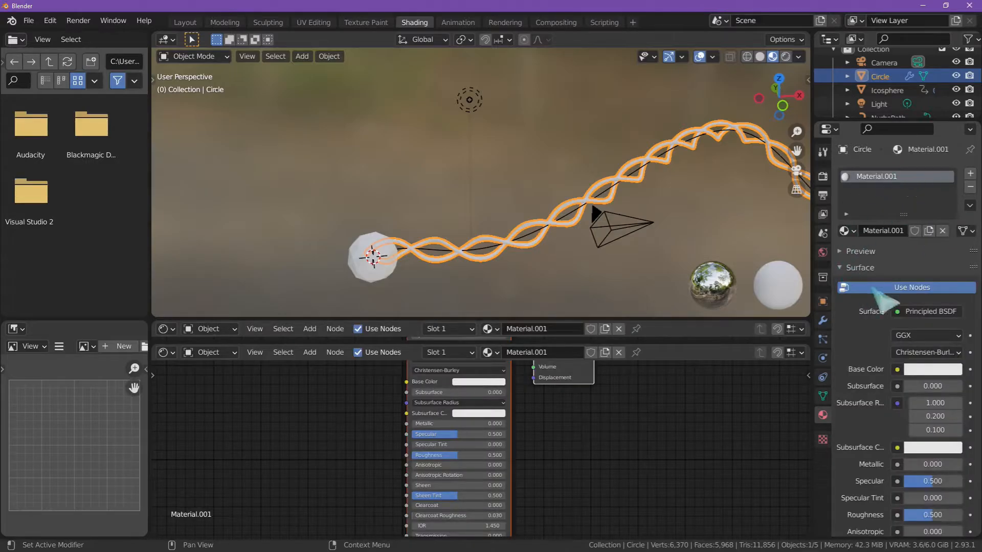
Set the ribbon material's emission colour to magenta (H 0.826, S 0.976, V 1.000) and its emission strength to 13.9 in the Principled BSDF node
{"action": "scroll", "coordinate": [542, 410], "scroll_direction": "down", "scroll_amount": 1}
{"action": "middle_click_drag", "start_coordinate": [535, 432], "coordinate": [511, 446]}
{"action": "scroll", "coordinate": [507, 481], "scroll_direction": "down", "scroll_amount": 1}
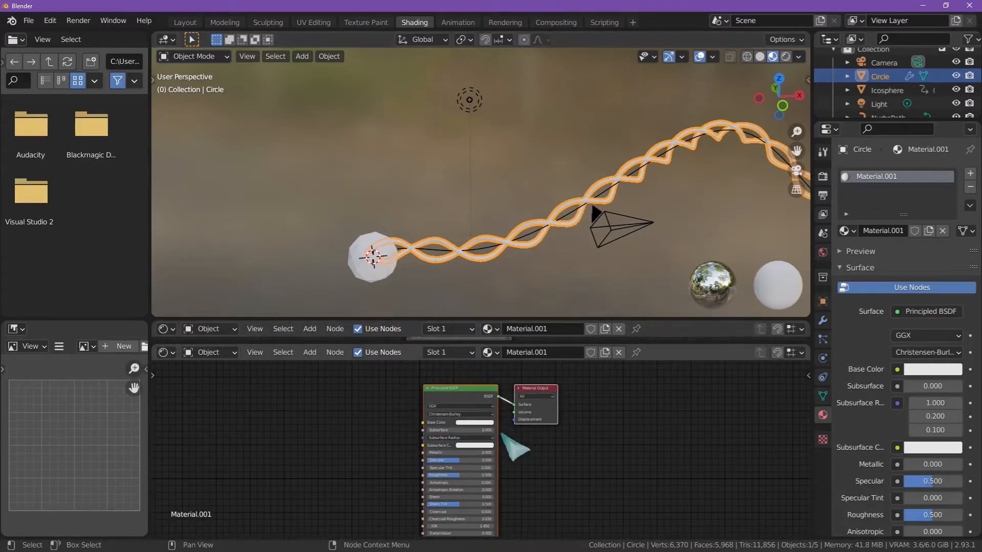
{"action": "middle_click_drag", "start_coordinate": [521, 481], "coordinate": [516, 306]}
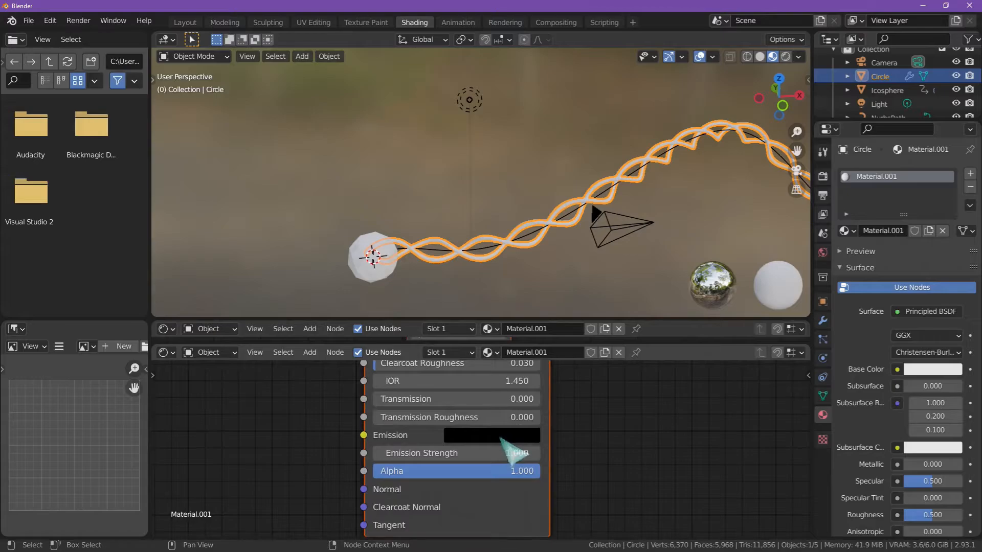
{"action": "left_click", "coordinate": [504, 439]}
{"action": "left_click_drag", "start_coordinate": [587, 314], "coordinate": [587, 195]}
{"action": "mouse_move", "coordinate": [534, 263]}
{"action": "left_mouse_down"}
{"action": "mouse_move", "coordinate": [526, 256]}
{"action": "mouse_move", "coordinate": [588, 241]}
{"action": "mouse_move", "coordinate": [581, 281]}
{"action": "mouse_move", "coordinate": [480, 241]}
{"action": "mouse_move", "coordinate": [596, 280]}
{"action": "mouse_move", "coordinate": [499, 245]}
{"action": "mouse_move", "coordinate": [508, 290]}
{"action": "mouse_move", "coordinate": [639, 176]}
{"action": "mouse_move", "coordinate": [583, 225]}
{"action": "mouse_move", "coordinate": [559, 225]}
{"action": "mouse_move", "coordinate": [571, 288]}
{"action": "mouse_move", "coordinate": [563, 281]}
{"action": "left_mouse_up"}
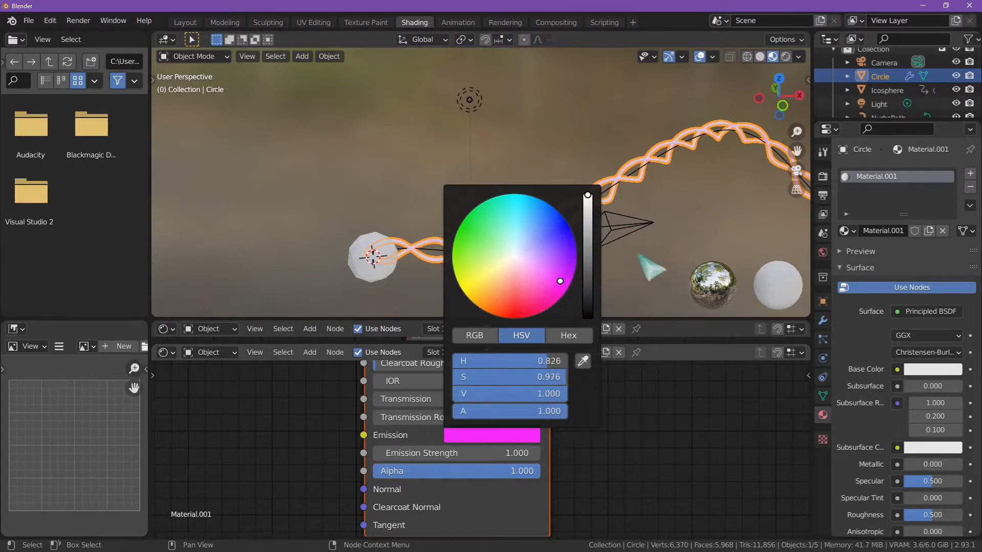
{"action": "left_click_drag", "start_coordinate": [450, 453], "coordinate": [312, 445]}
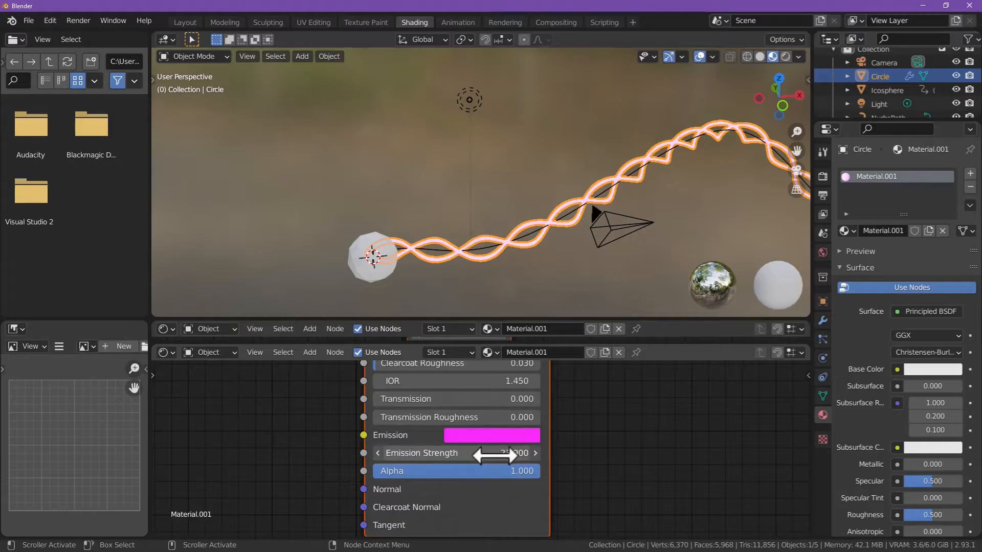
{"action": "left_click_drag", "start_coordinate": [448, 451], "coordinate": [441, 452]}
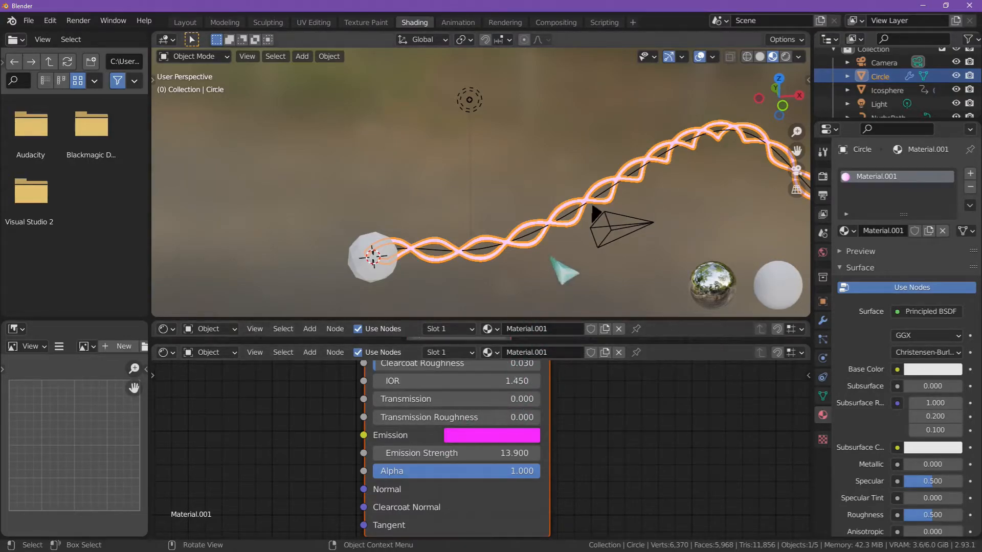
{"action": "left_click", "coordinate": [666, 196]}
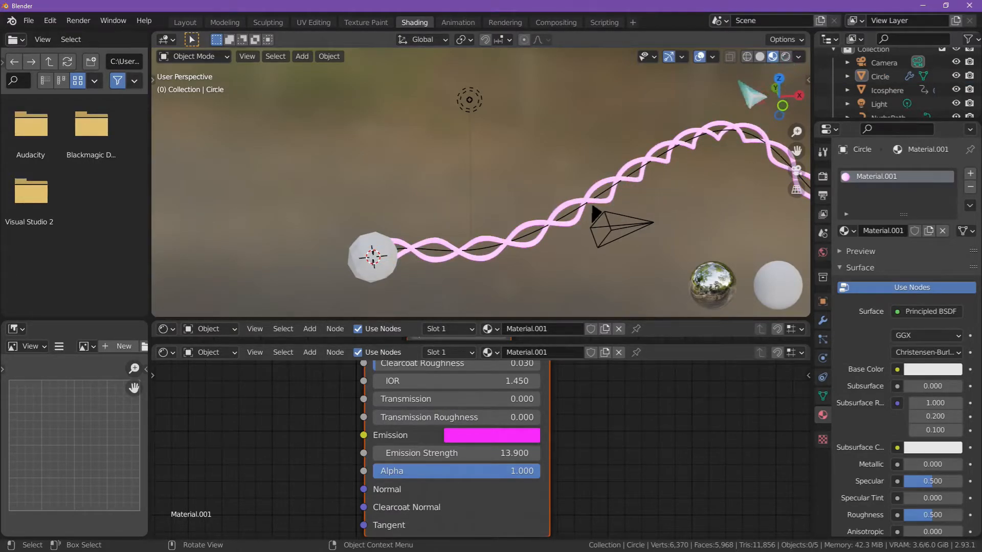
Show the viewport in rendered shading and change the world background colour to a very dark purple-blue
{"action": "left_click", "coordinate": [786, 57]}
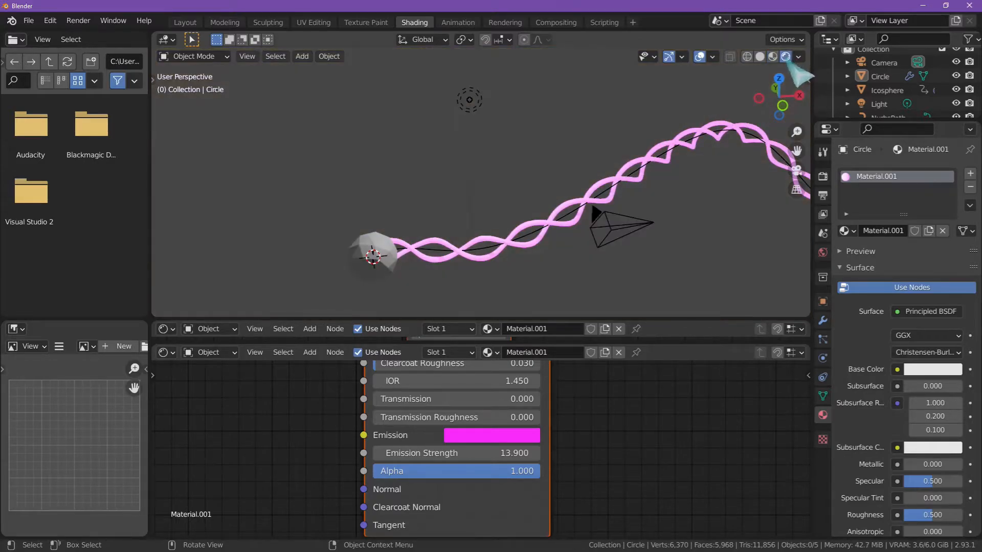
{"action": "left_click", "coordinate": [823, 252]}
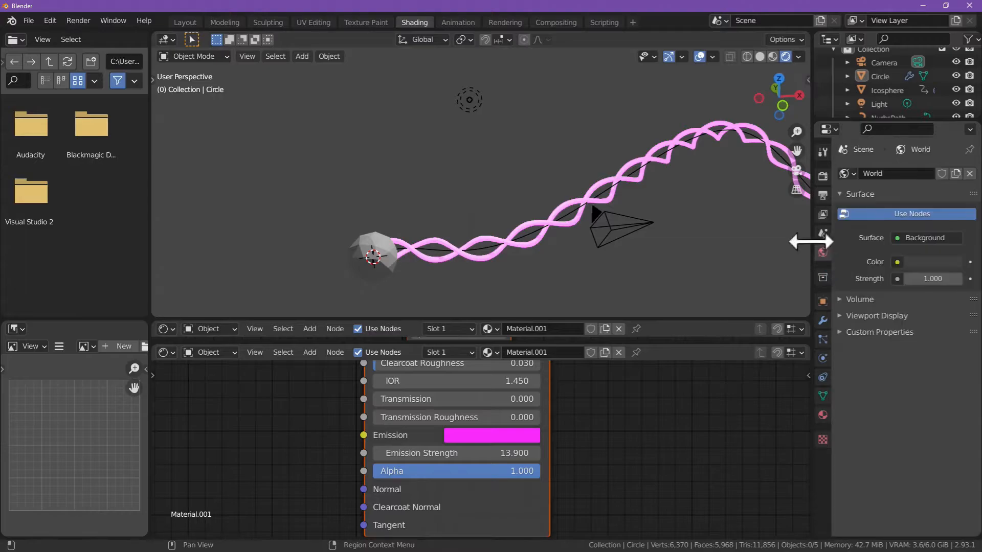
{"action": "left_click", "coordinate": [942, 260]}
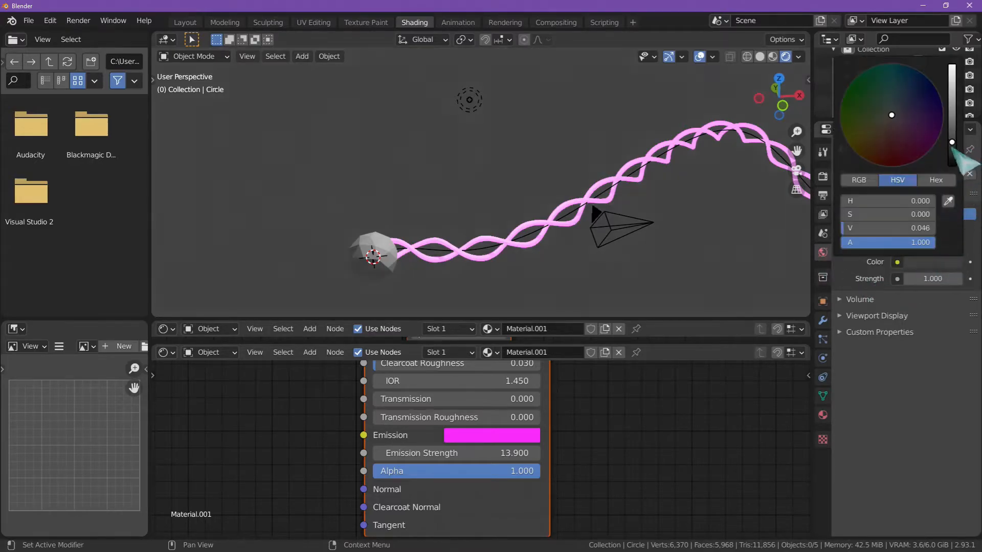
{"action": "mouse_move", "coordinate": [952, 149]}
{"action": "left_mouse_down"}
{"action": "mouse_move", "coordinate": [955, 179]}
{"action": "mouse_move", "coordinate": [953, 148]}
{"action": "left_mouse_up"}
{"action": "left_click", "coordinate": [933, 105]}
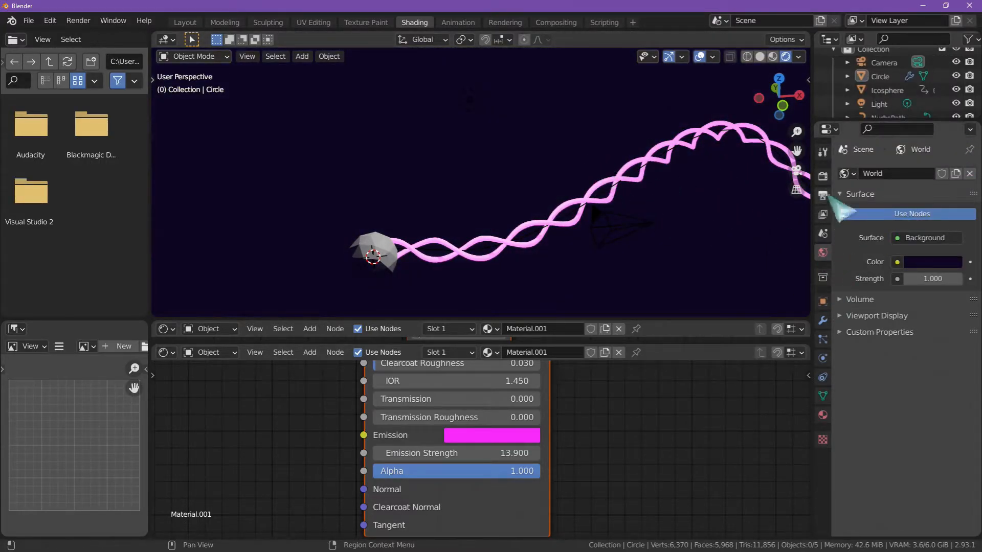
Enable Bloom in the Eevee render settings and try a higher bloom threshold before restoring it to 0.800
{"action": "left_click", "coordinate": [823, 176]}
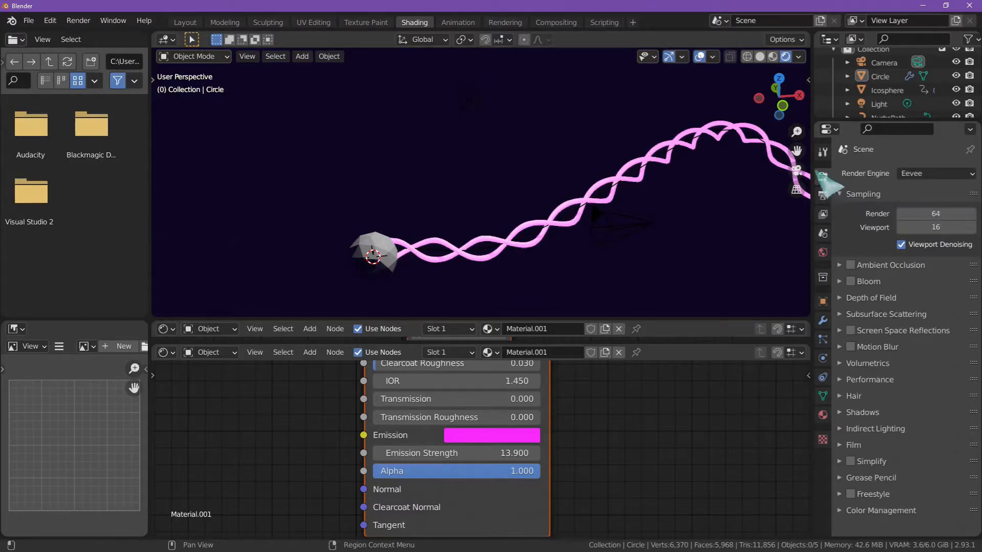
{"action": "left_click", "coordinate": [851, 281]}
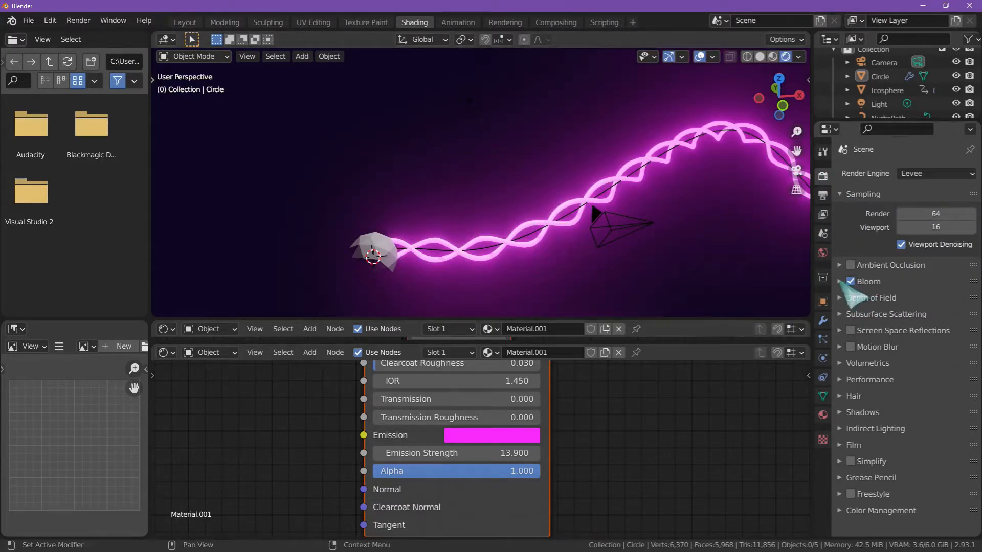
{"action": "left_click", "coordinate": [840, 282]}
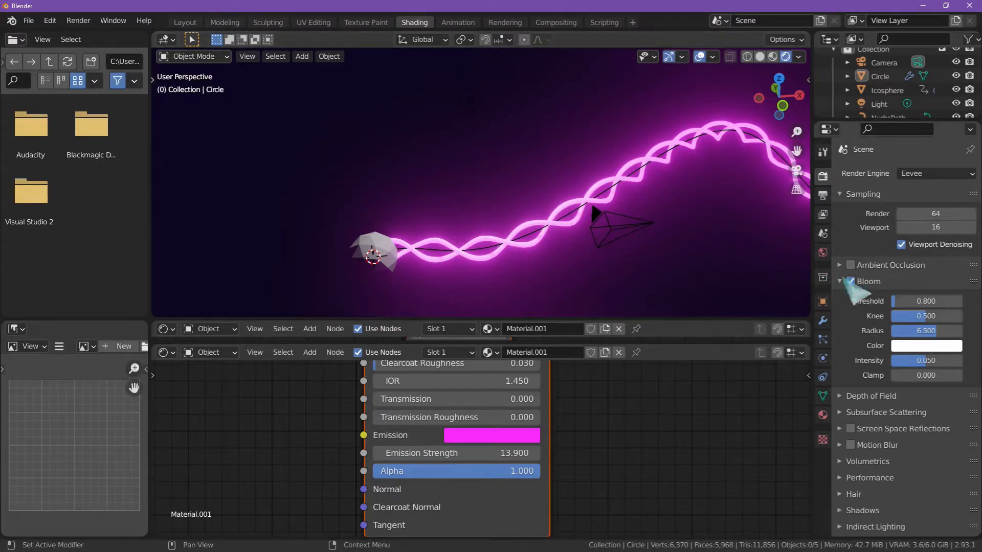
{"action": "left_click_drag", "start_coordinate": [903, 302], "coordinate": [933, 323]}
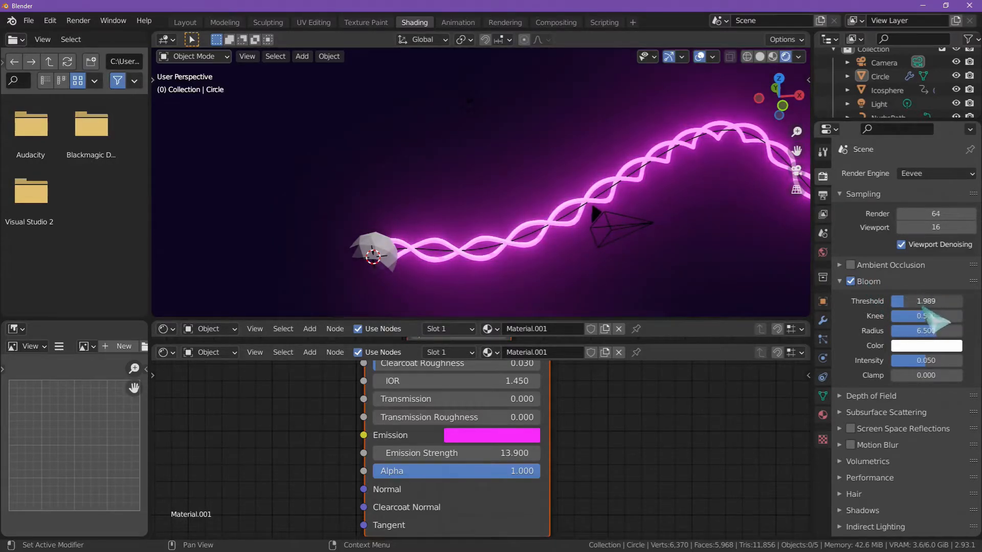
{"action": "right_click", "coordinate": [921, 309]}
{"action": "middle_click_drag", "start_coordinate": [595, 234], "coordinate": [612, 235]}
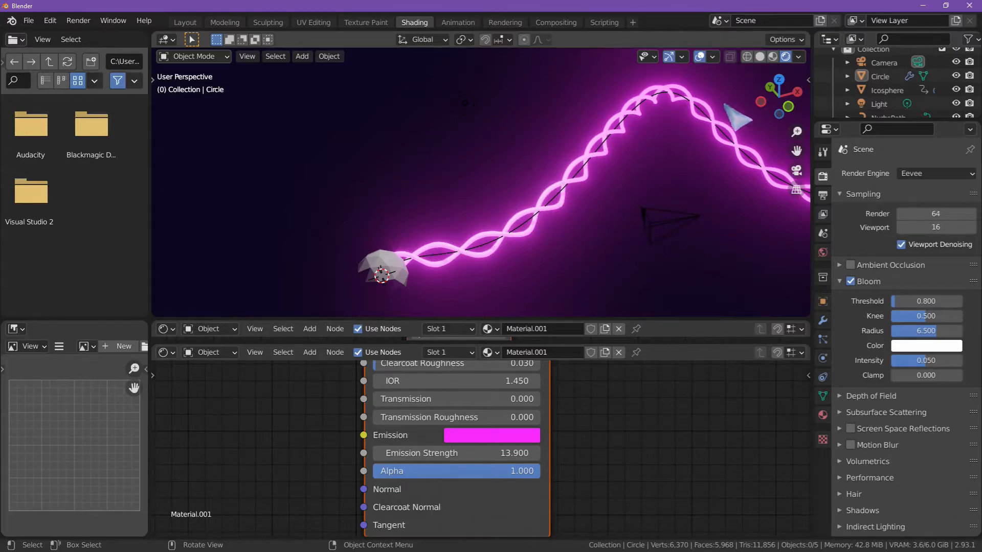
{"action": "left_click", "coordinate": [408, 278]}
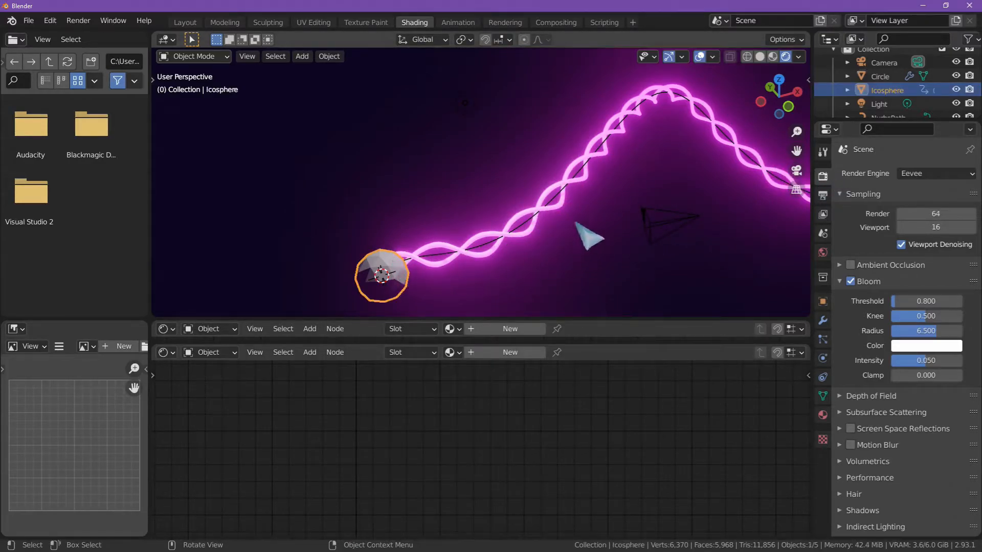
{"action": "left_click", "coordinate": [653, 167]}
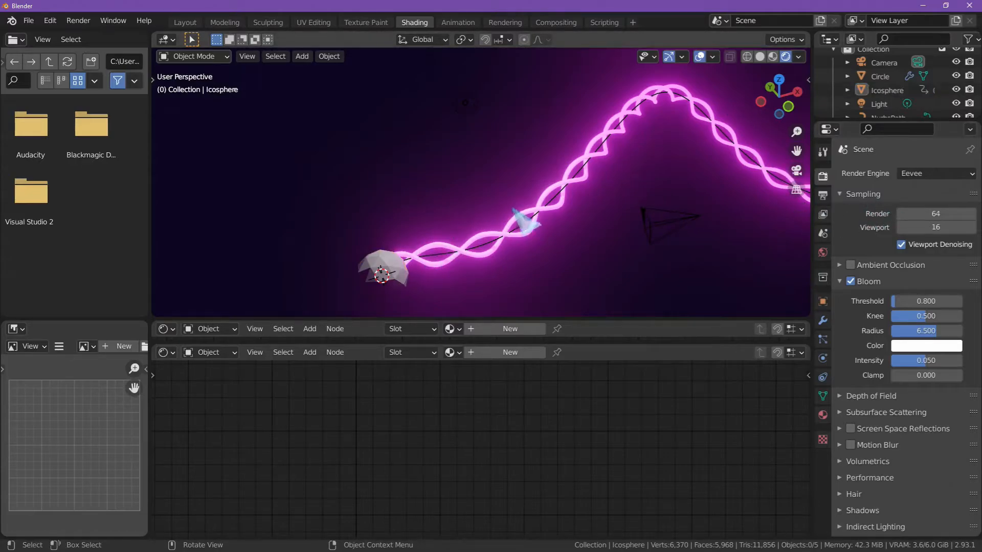
{"action": "middle_click_drag", "start_coordinate": [721, 235], "coordinate": [757, 215]}
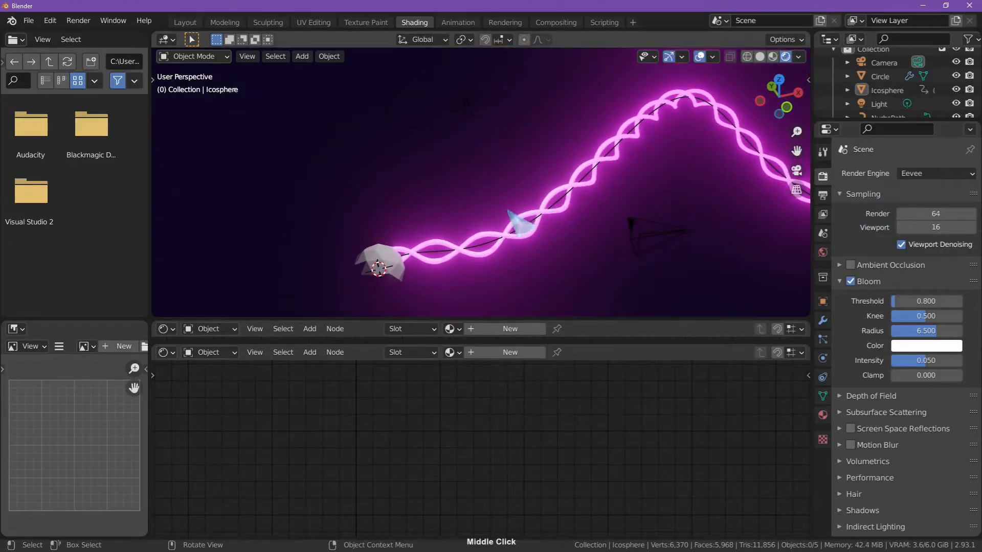
{"action": "left_click", "coordinate": [532, 233]}
{"action": "middle_click_drag", "start_coordinate": [587, 405], "coordinate": [552, 442]}
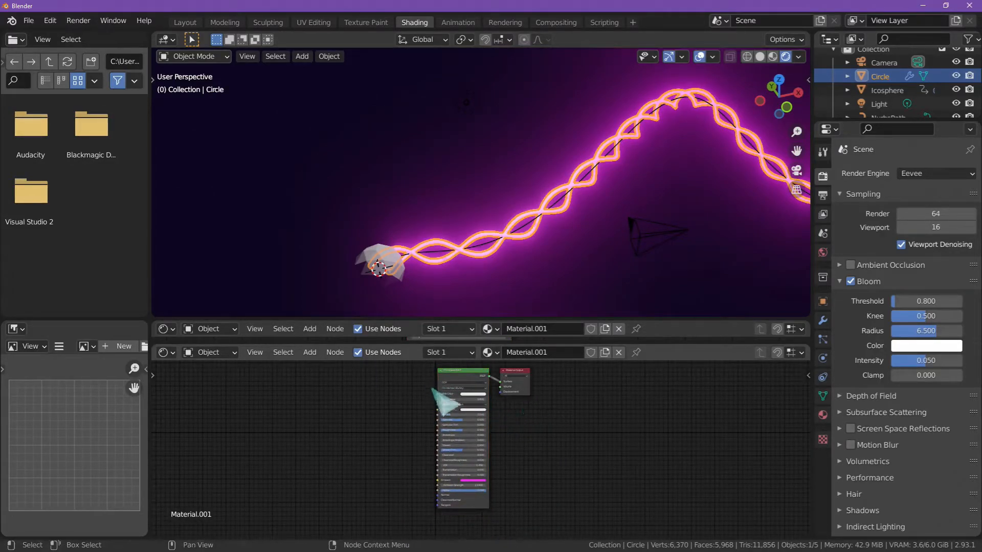
{"action": "left_click", "coordinate": [478, 259]}
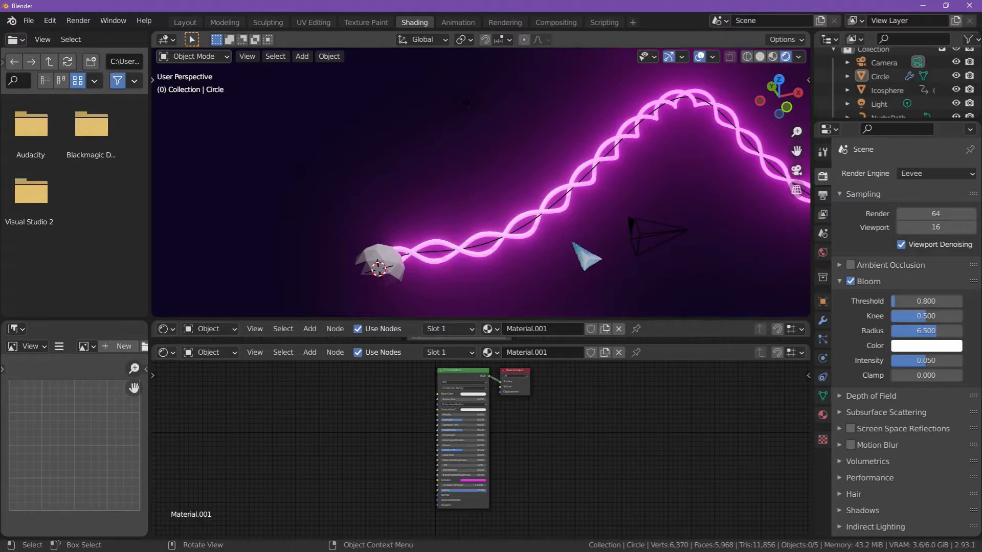
{"action": "left_click", "coordinate": [404, 261]}
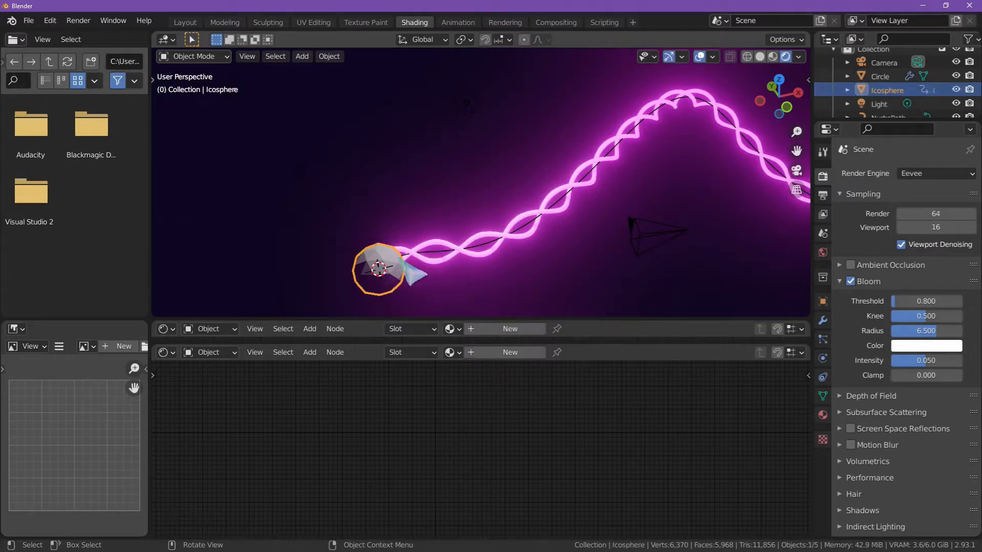
{"action": "left_click", "coordinate": [429, 248]}
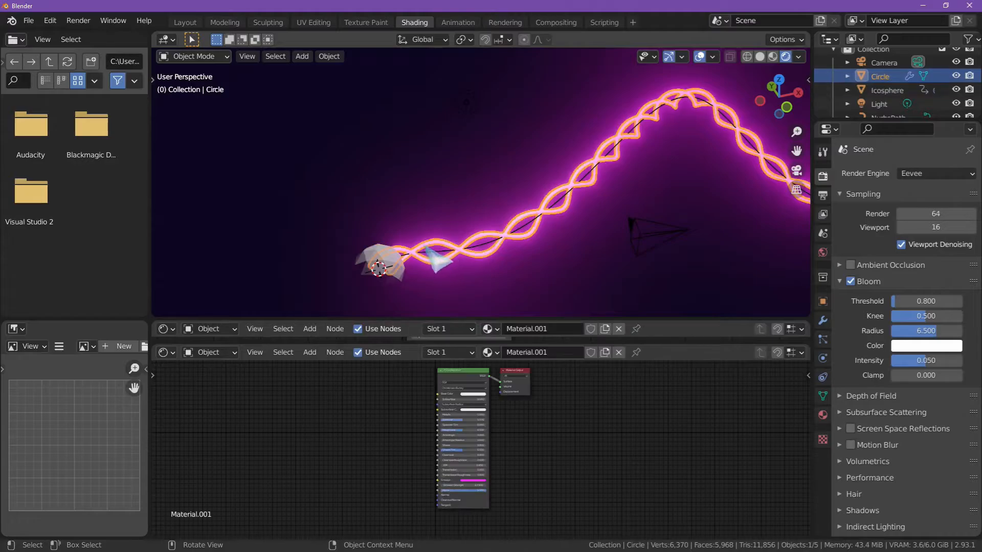
{"action": "left_click", "coordinate": [392, 254]}
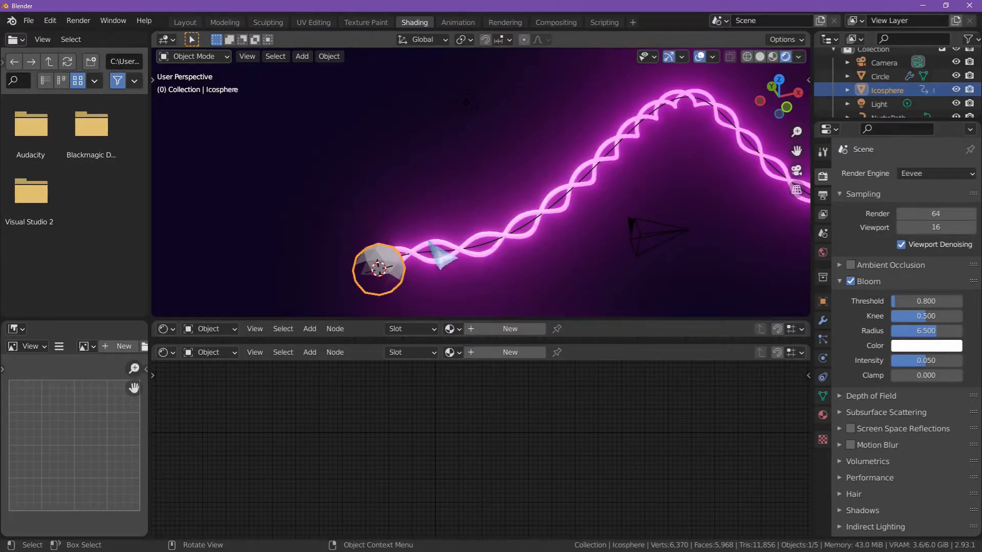
Add Dynamic Paint physics to the twisted ribbon as a Canvas with a Vertex-format surface
{"action": "left_click", "coordinate": [429, 243]}
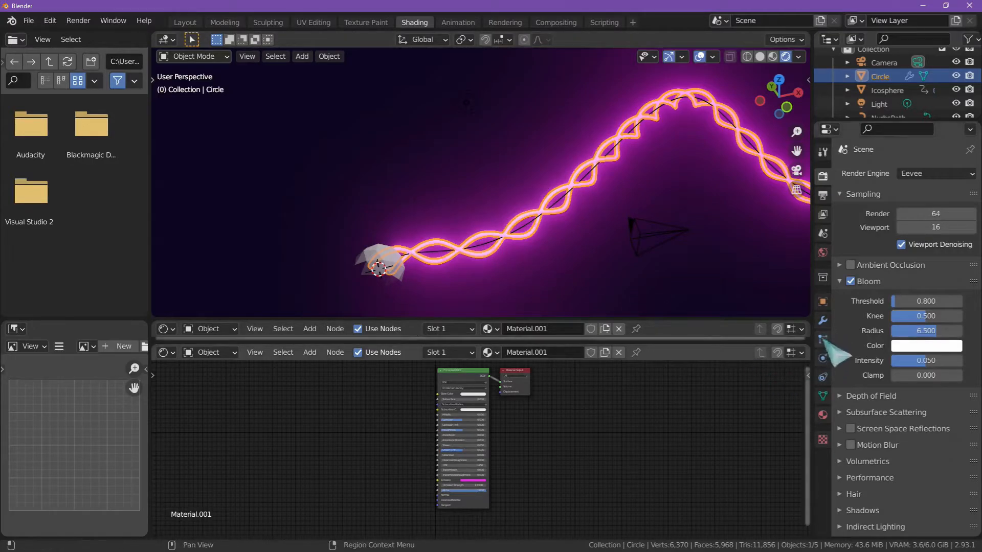
{"action": "left_click", "coordinate": [823, 358]}
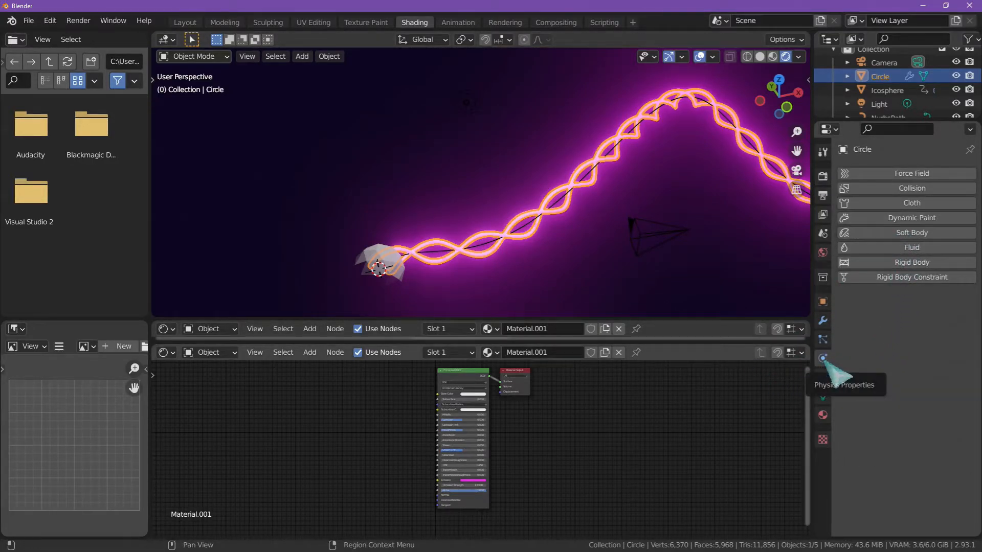
{"action": "left_click", "coordinate": [910, 220]}
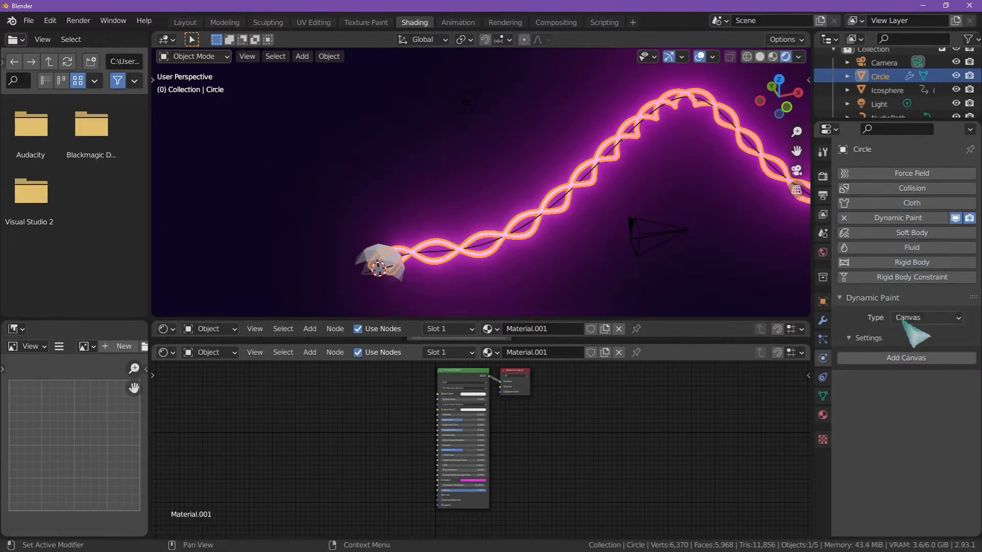
{"action": "left_click", "coordinate": [901, 358]}
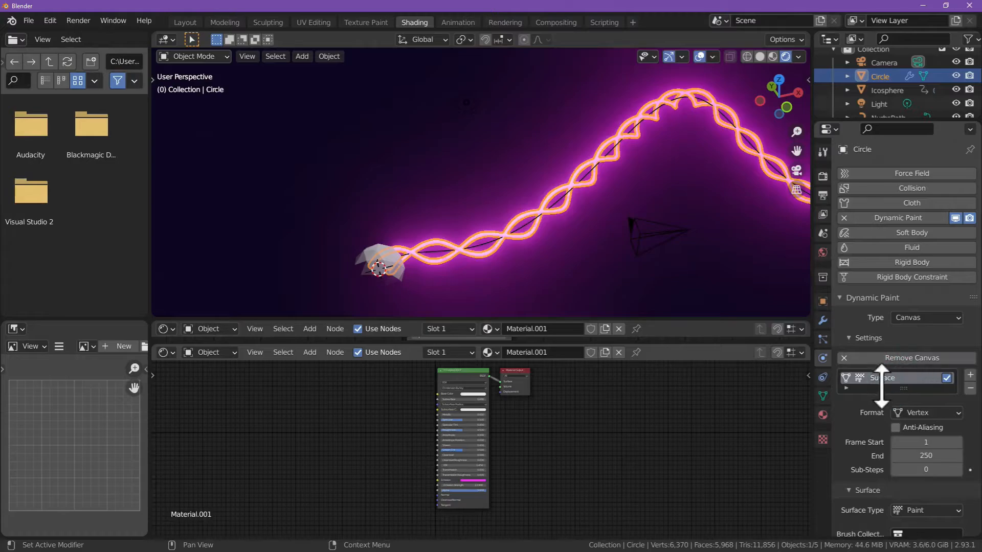
{"action": "mouse_move", "coordinate": [882, 409]}
{"action": "middle_mouse_down"}
{"action": "mouse_move", "coordinate": [889, 425]}
{"action": "mouse_move", "coordinate": [892, 291]}
{"action": "middle_mouse_up"}
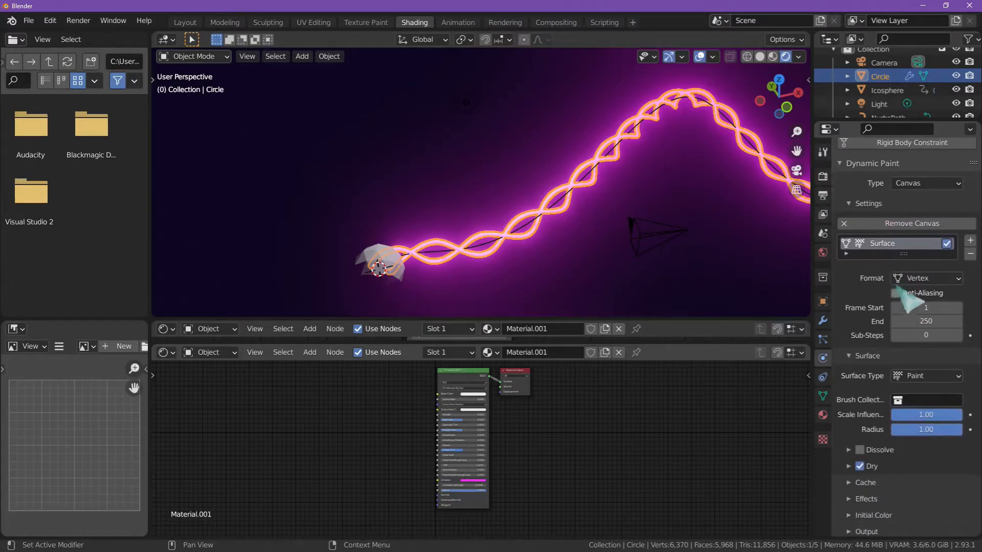
{"action": "left_click", "coordinate": [941, 278]}
{"action": "left_click", "coordinate": [924, 294]}
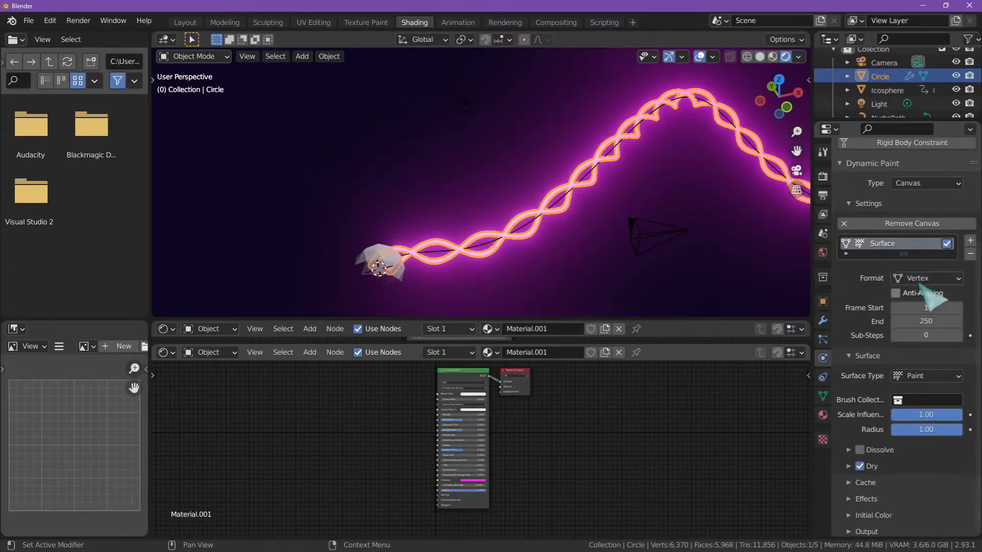
{"action": "middle_click_drag", "start_coordinate": [862, 294], "coordinate": [861, 290]}
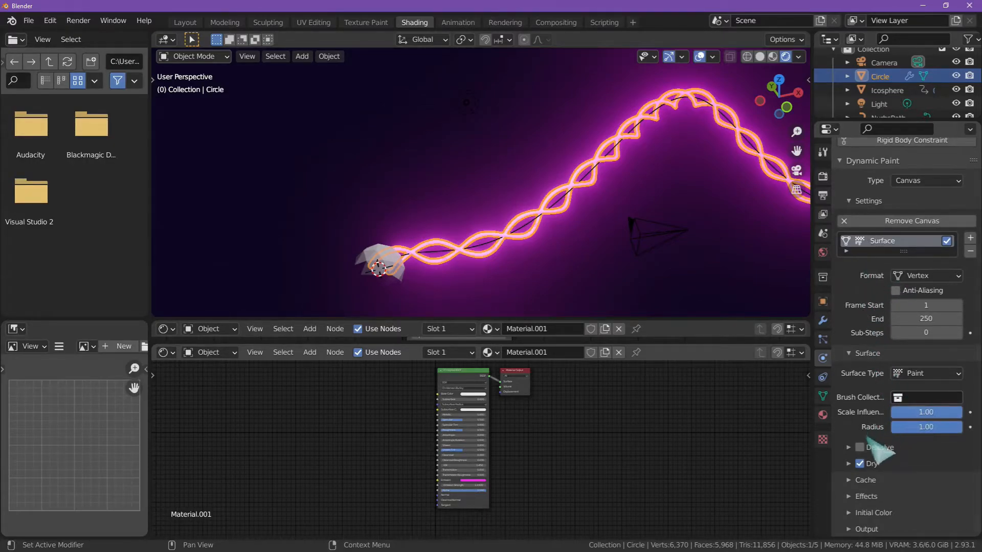
Set the canvas surface's initial colour type to Color and make that colour black
{"action": "middle_click_drag", "start_coordinate": [868, 436], "coordinate": [869, 357]}
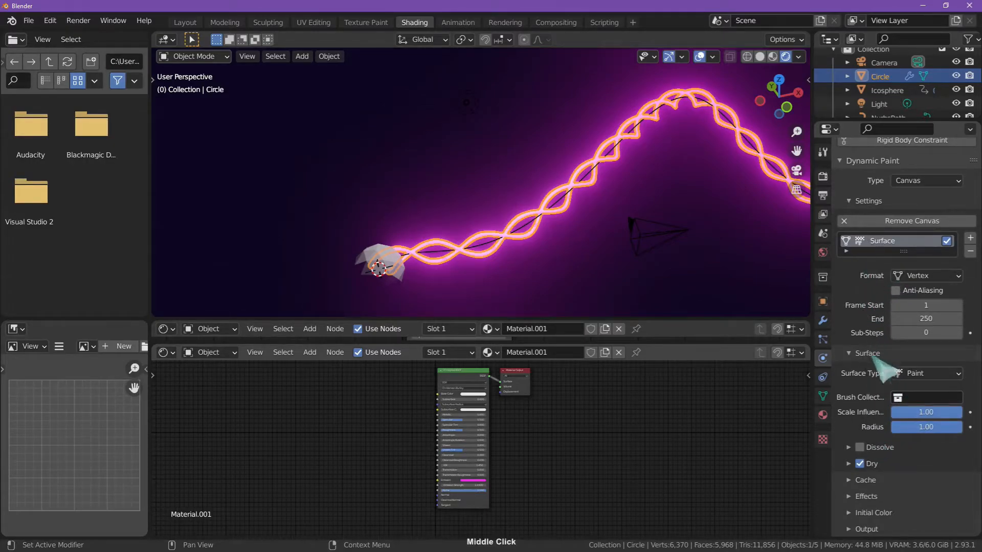
{"action": "left_click", "coordinate": [892, 512]}
{"action": "middle_click_drag", "start_coordinate": [892, 514], "coordinate": [895, 417]}
{"action": "left_click", "coordinate": [915, 509]}
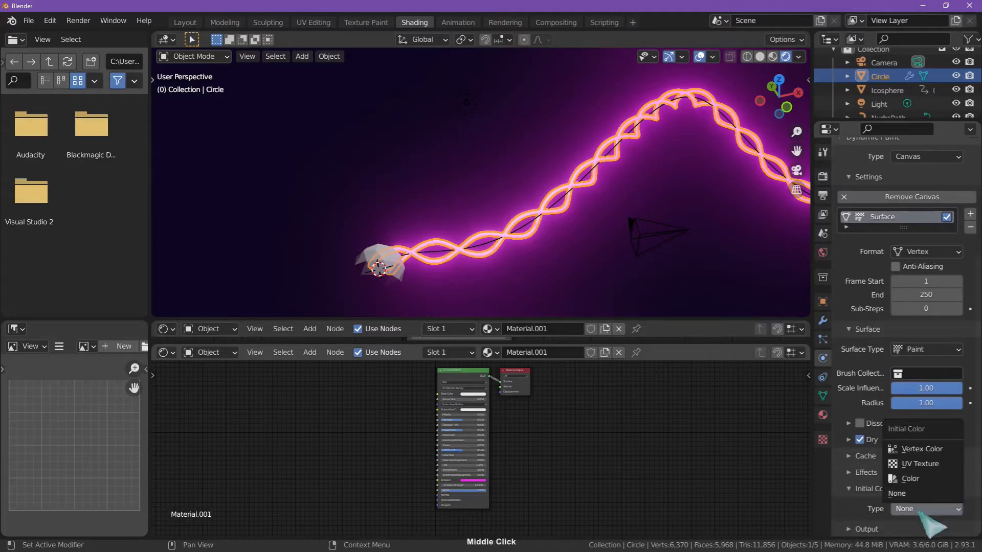
{"action": "left_click", "coordinate": [916, 490]}
{"action": "middle_click_drag", "start_coordinate": [927, 483], "coordinate": [922, 413]}
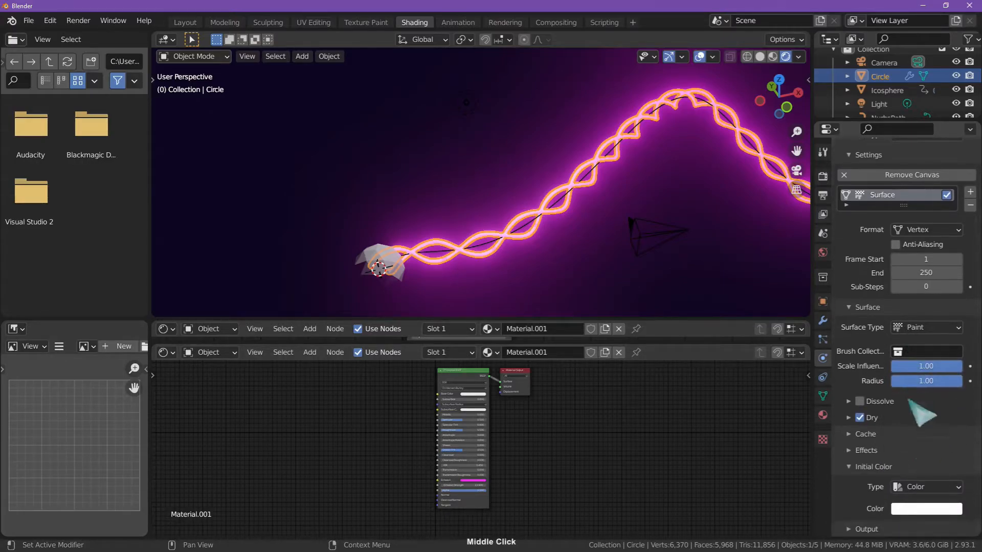
{"action": "left_click", "coordinate": [927, 509]}
{"action": "left_click_drag", "start_coordinate": [954, 327], "coordinate": [963, 423]}
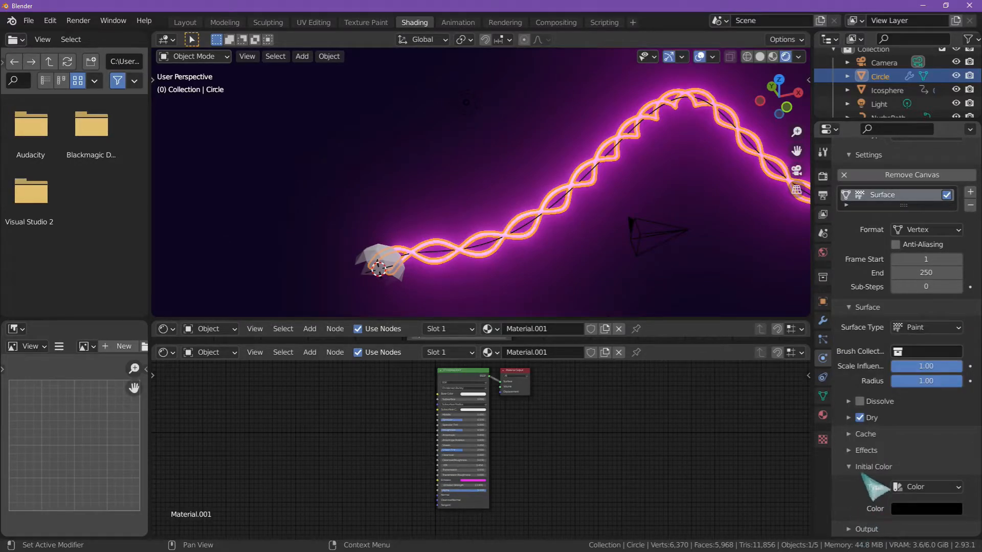
{"action": "left_click", "coordinate": [851, 467]}
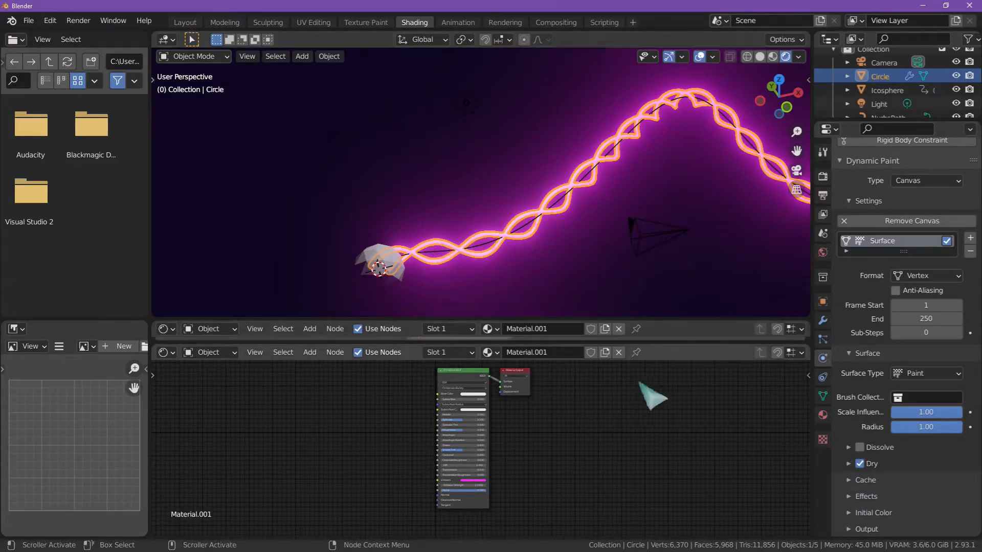
Clear the default paintmap and wetmap layer names in the canvas output settings
{"action": "middle_click_drag", "start_coordinate": [840, 461], "coordinate": [855, 391]}
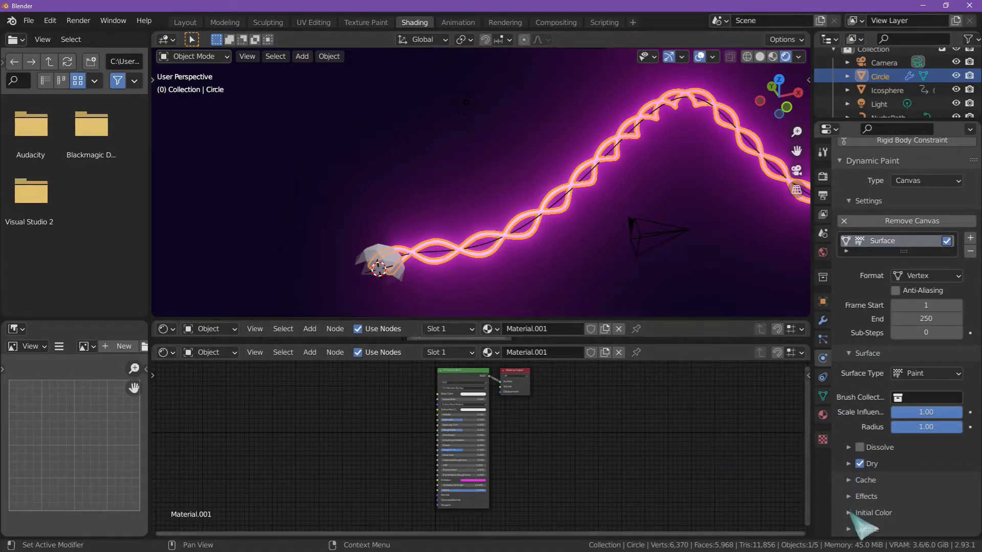
{"action": "left_click", "coordinate": [865, 529]}
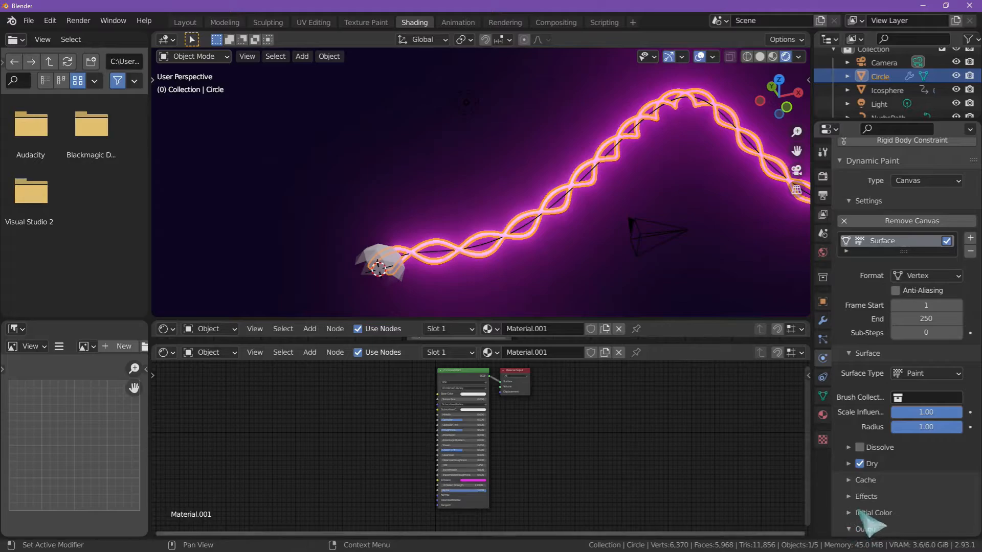
{"action": "middle_click_drag", "start_coordinate": [864, 529], "coordinate": [900, 486]}
{"action": "left_click", "coordinate": [941, 508]}
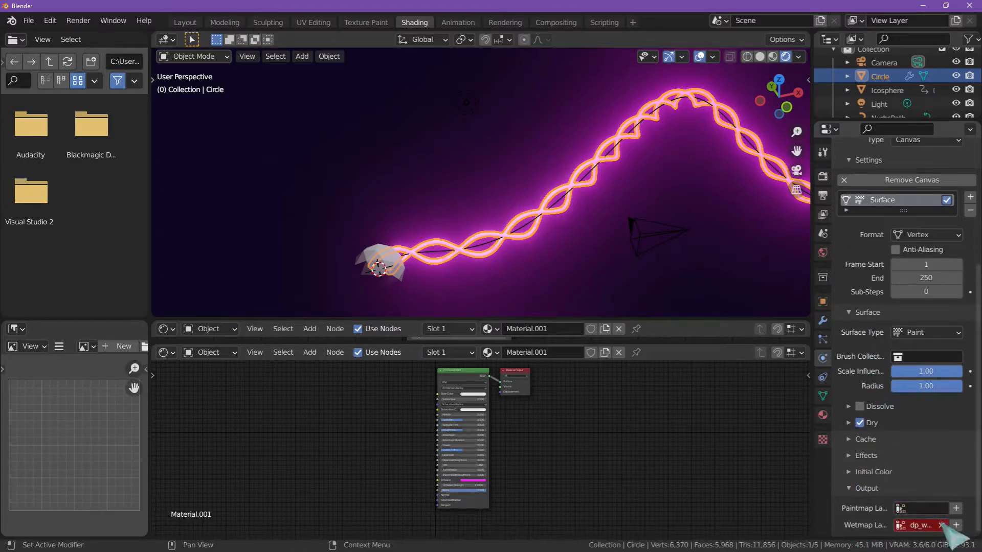
{"action": "left_click", "coordinate": [941, 525]}
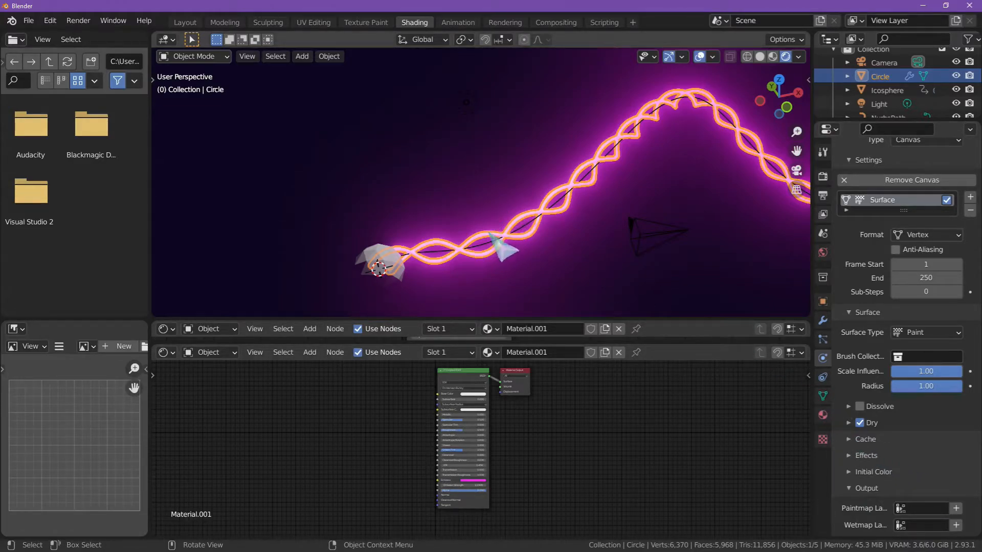
Add a new vertex colour layer to the ribbon's mesh data
{"action": "left_click", "coordinate": [823, 396]}
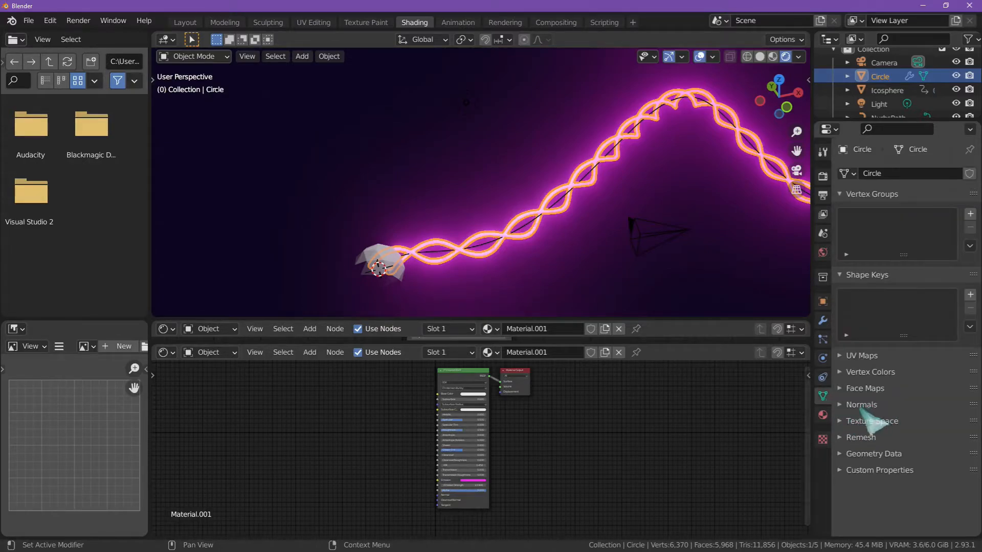
{"action": "left_click", "coordinate": [862, 373]}
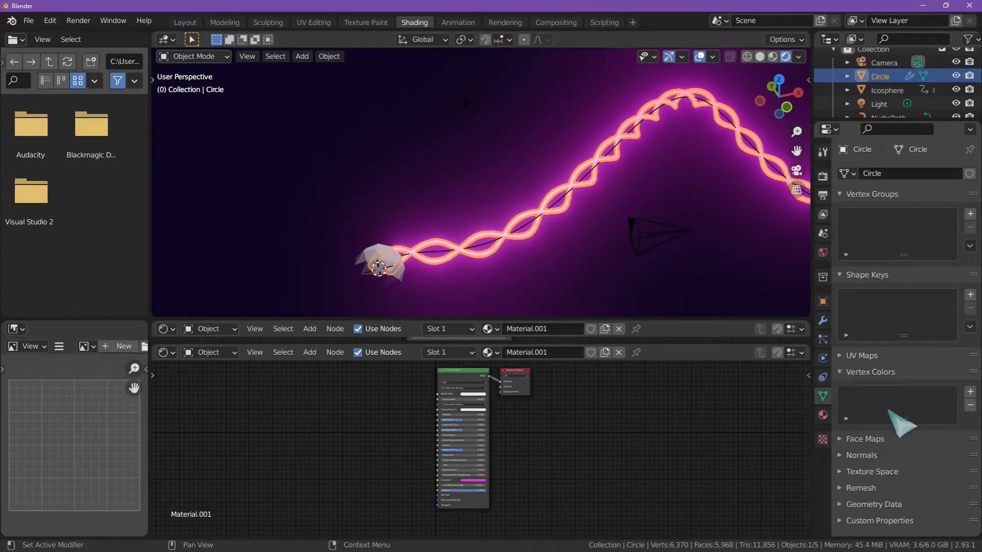
{"action": "left_click", "coordinate": [970, 392]}
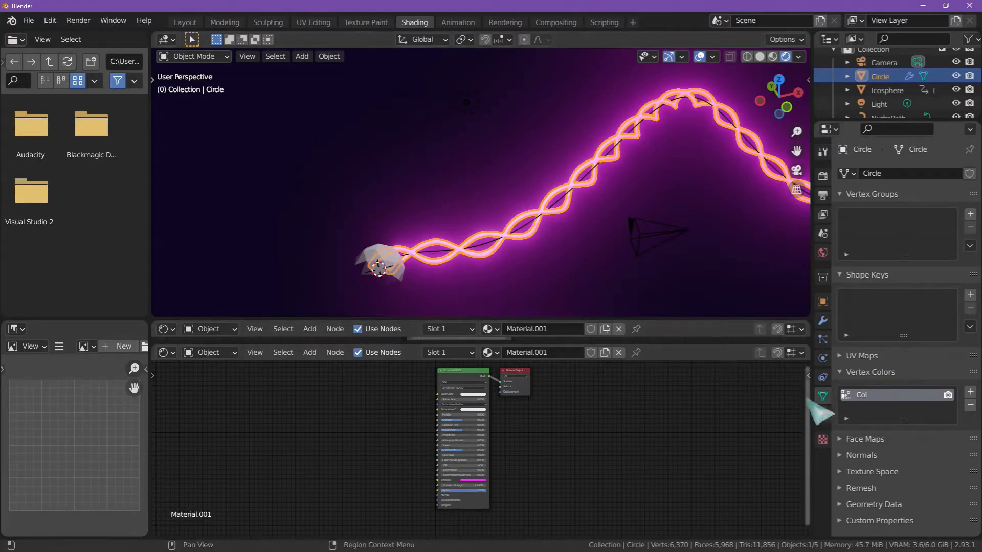
Assign the Col vertex colour layer as the Dynamic Paint canvas's paintmap output layer
{"action": "left_click", "coordinate": [822, 358]}
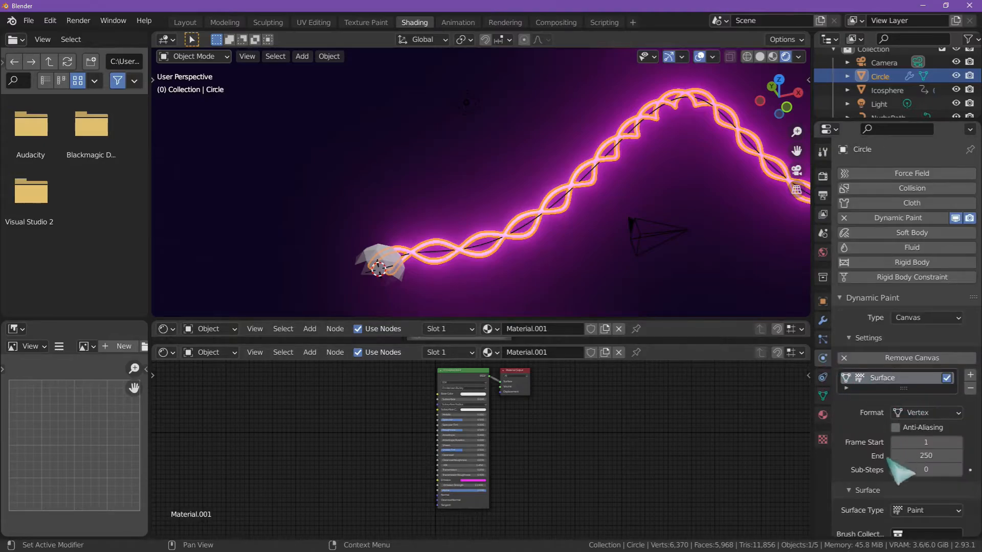
{"action": "middle_click_drag", "start_coordinate": [864, 378], "coordinate": [865, 201]}
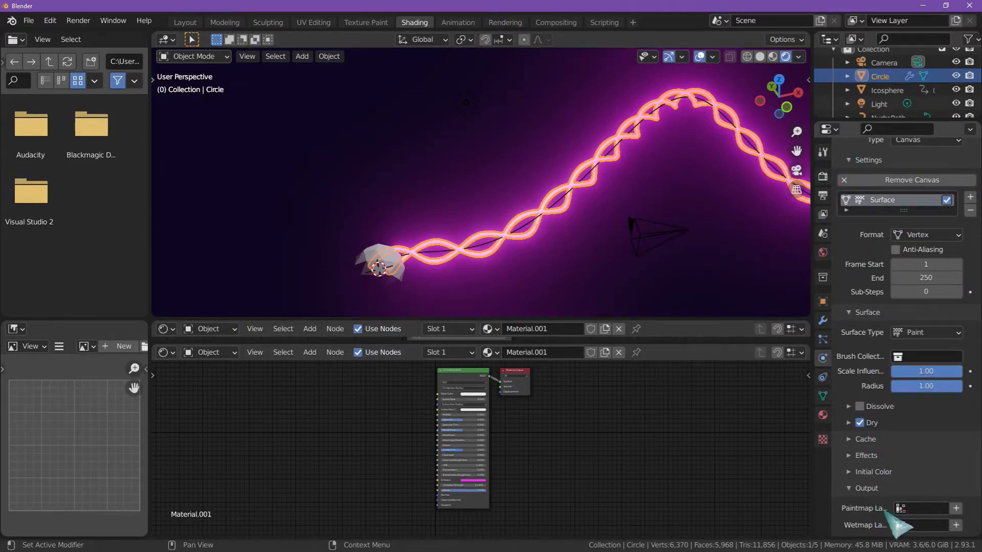
{"action": "left_click", "coordinate": [915, 508]}
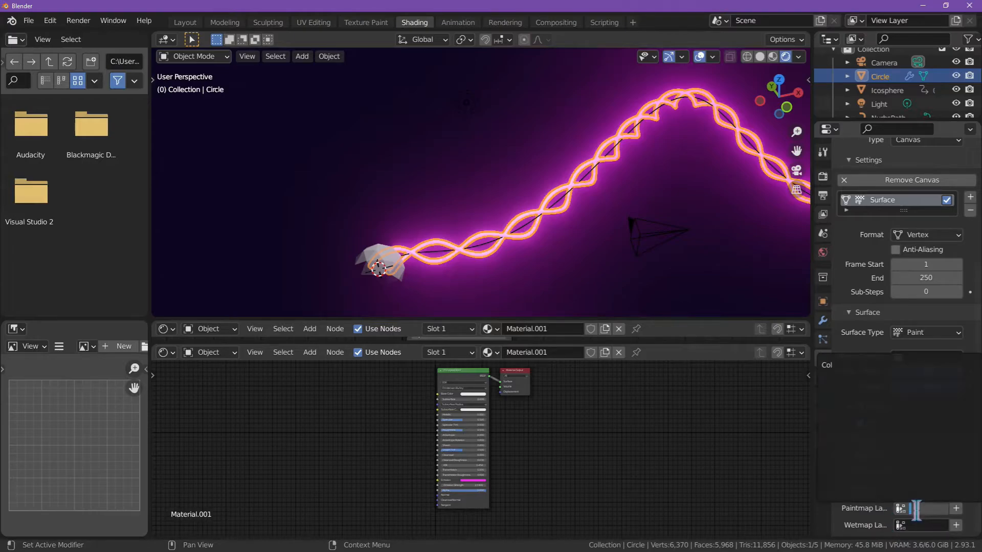
{"action": "left_click", "coordinate": [863, 365]}
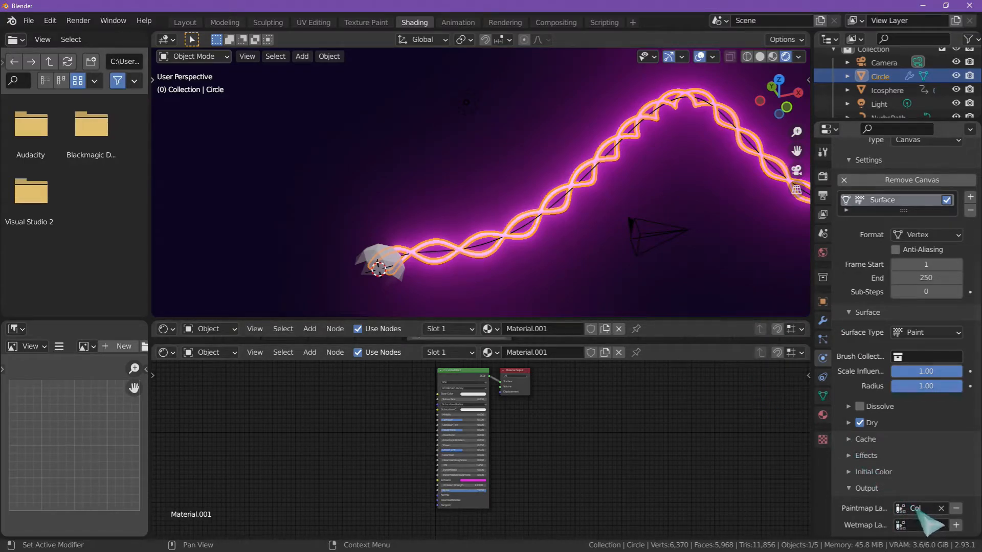
Add a Vertex Color input node to the ribbon's material, above the Principled BSDF
{"action": "mouse_move", "coordinate": [403, 411]}
{"action": "middle_mouse_down"}
{"action": "mouse_move", "coordinate": [404, 448]}
{"action": "mouse_move", "coordinate": [396, 425]}
{"action": "middle_mouse_up"}
{"action": "scroll", "coordinate": [397, 399], "scroll_direction": "up", "scroll_amount": 5}
{"action": "middle_click_drag", "start_coordinate": [399, 376], "coordinate": [399, 371]}
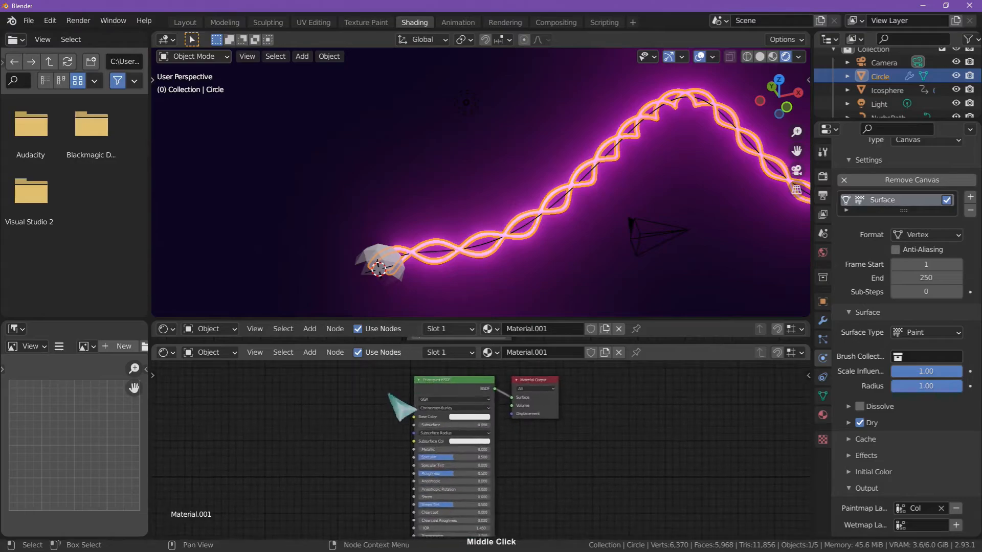
{"action": "middle_click_drag", "start_coordinate": [380, 406], "coordinate": [396, 464]}
{"action": "key", "text": "shift+a"}
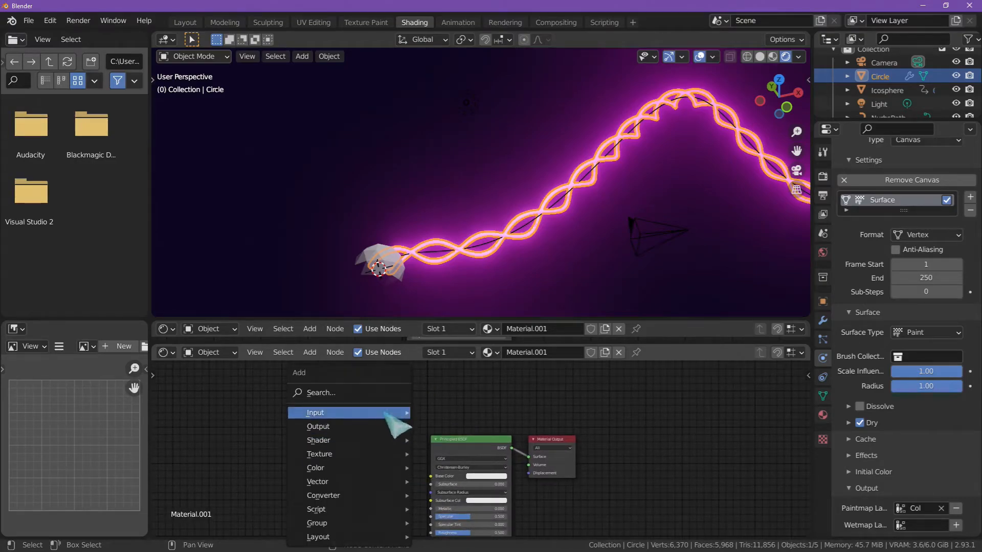
{"action": "mouse_move", "coordinate": [385, 413]}
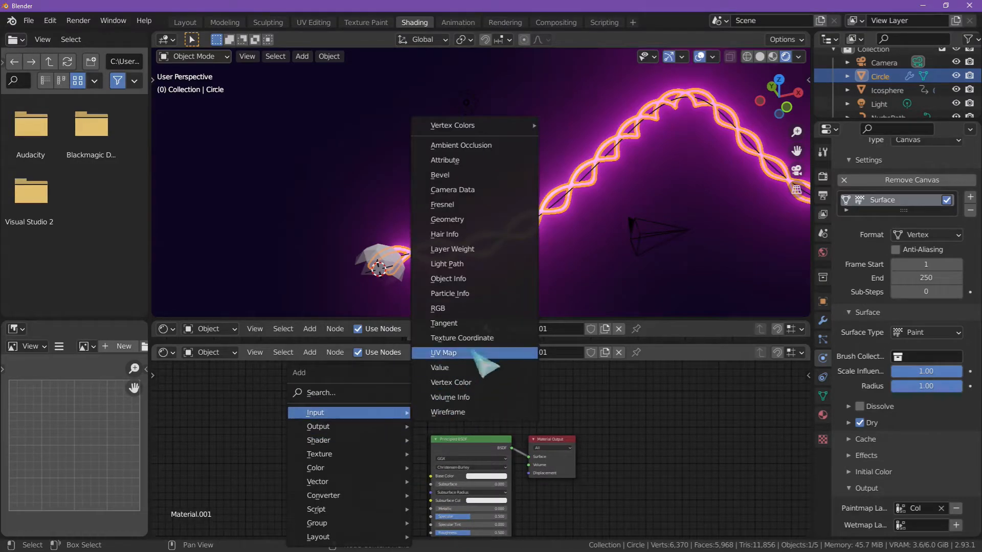
{"action": "left_click", "coordinate": [479, 385]}
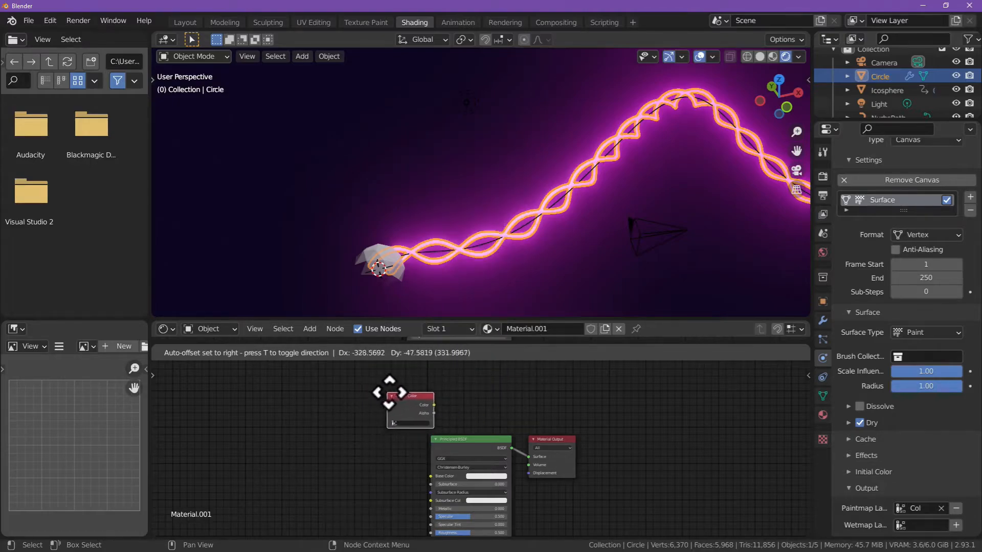
{"action": "left_click", "coordinate": [416, 393]}
Move the Material Output away from the Principled BSDF and add a Transparent BSDF node between them
{"action": "middle_click_drag", "start_coordinate": [480, 399], "coordinate": [478, 407]}
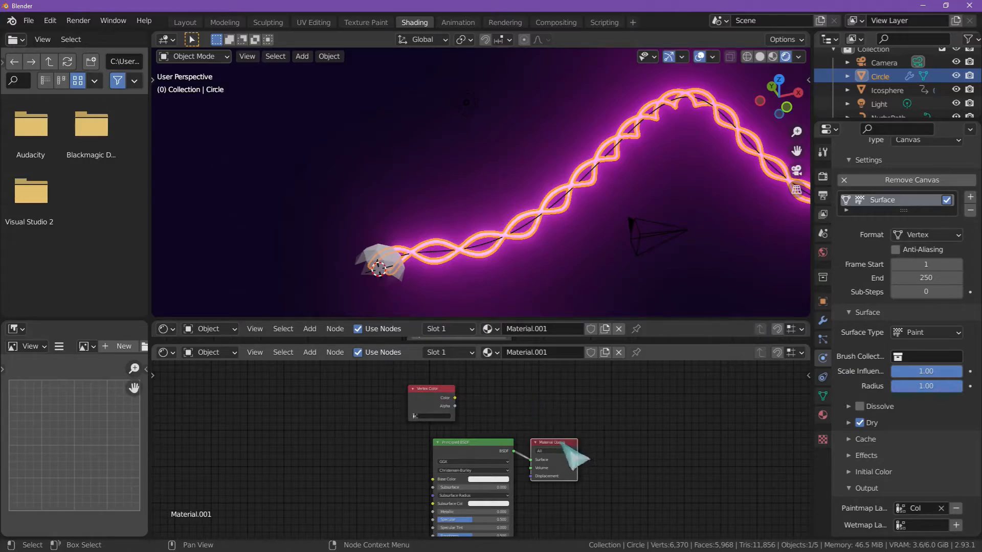
{"action": "left_click_drag", "start_coordinate": [550, 443], "coordinate": [659, 425]}
{"action": "left_click", "coordinate": [582, 396]}
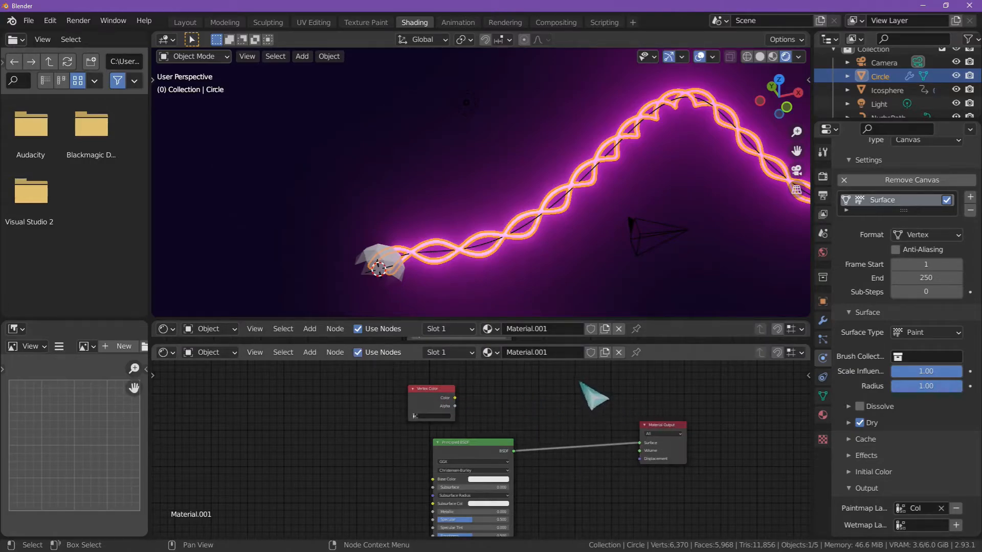
{"action": "key", "text": "shift+a"}
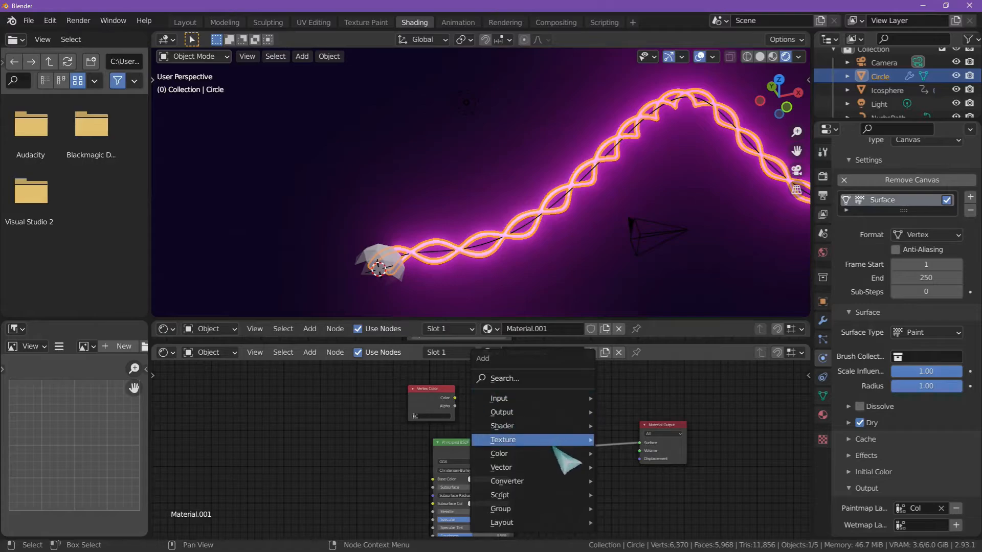
{"action": "mouse_move", "coordinate": [565, 428]}
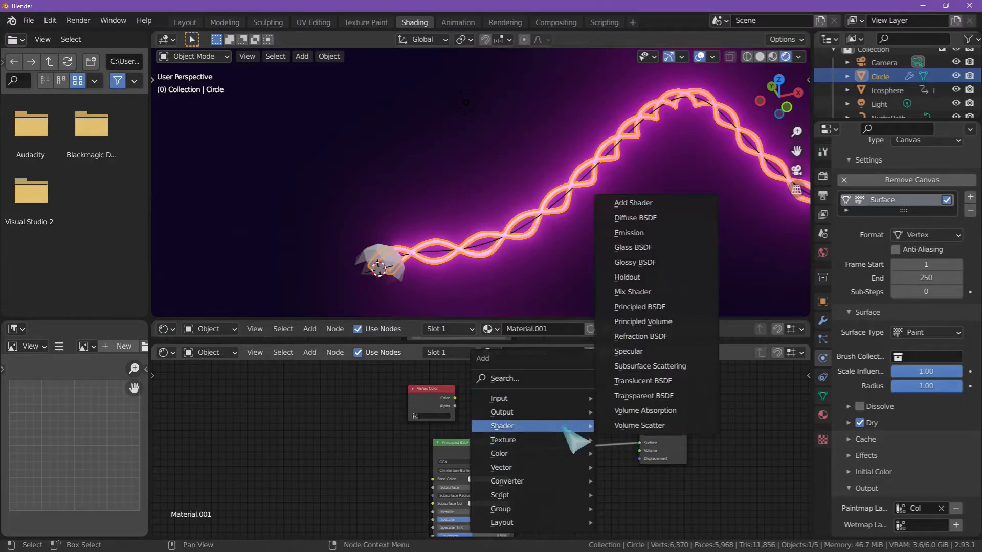
{"action": "left_click", "coordinate": [665, 396]}
{"action": "left_click", "coordinate": [499, 406]}
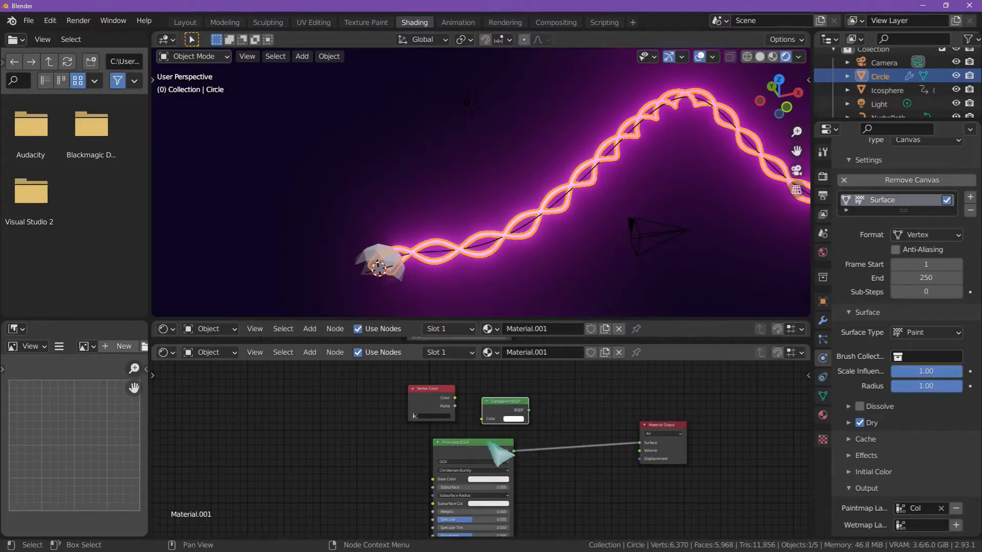
Connect the Transparent BSDF to the Material Output's Surface and rearrange the nodes, stacking Vertex Color, Transparent and Principled BSDF
{"action": "left_click_drag", "start_coordinate": [504, 455], "coordinate": [565, 462]}
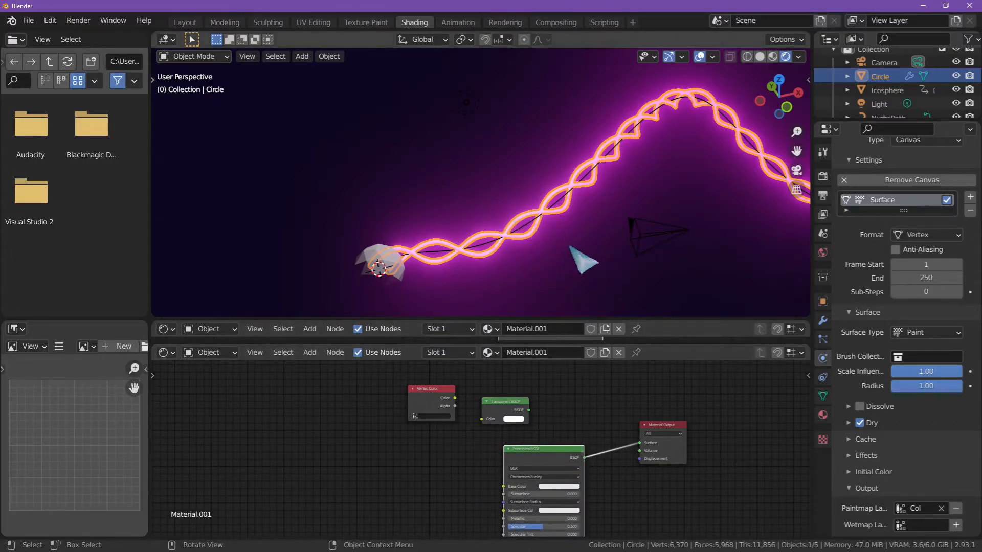
{"action": "left_click", "coordinate": [504, 406]}
{"action": "left_click_drag", "start_coordinate": [504, 407], "coordinate": [645, 444]}
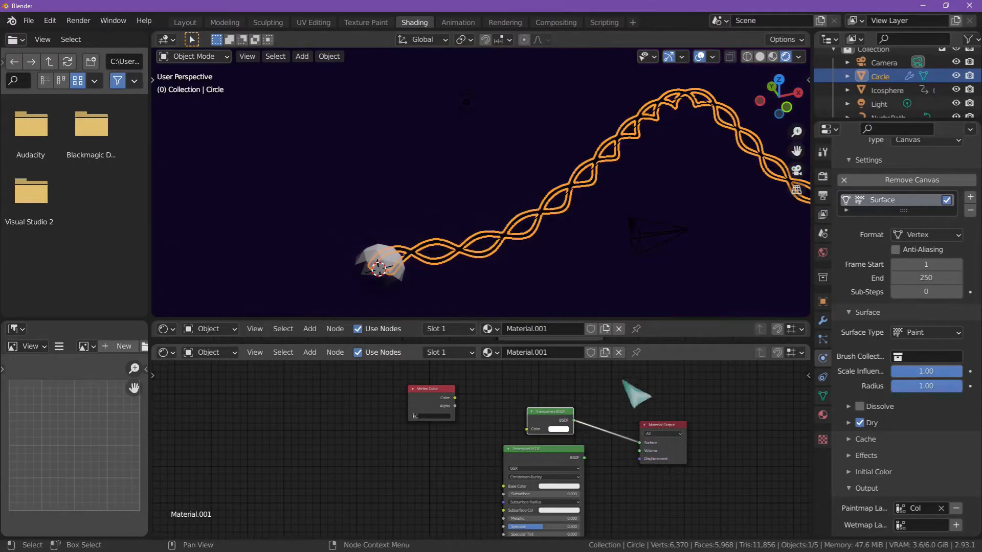
{"action": "left_click", "coordinate": [542, 227]}
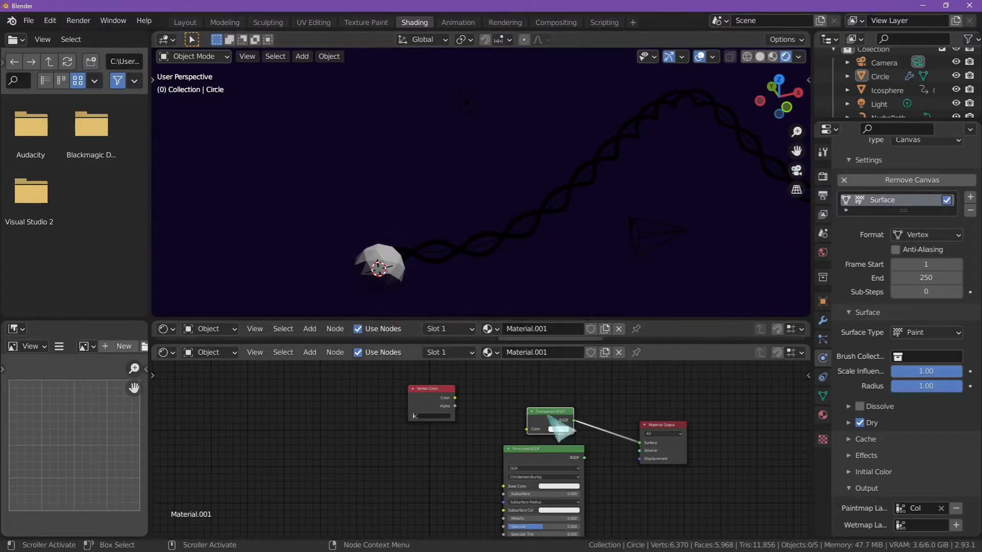
{"action": "left_click_drag", "start_coordinate": [445, 401], "coordinate": [554, 371]}
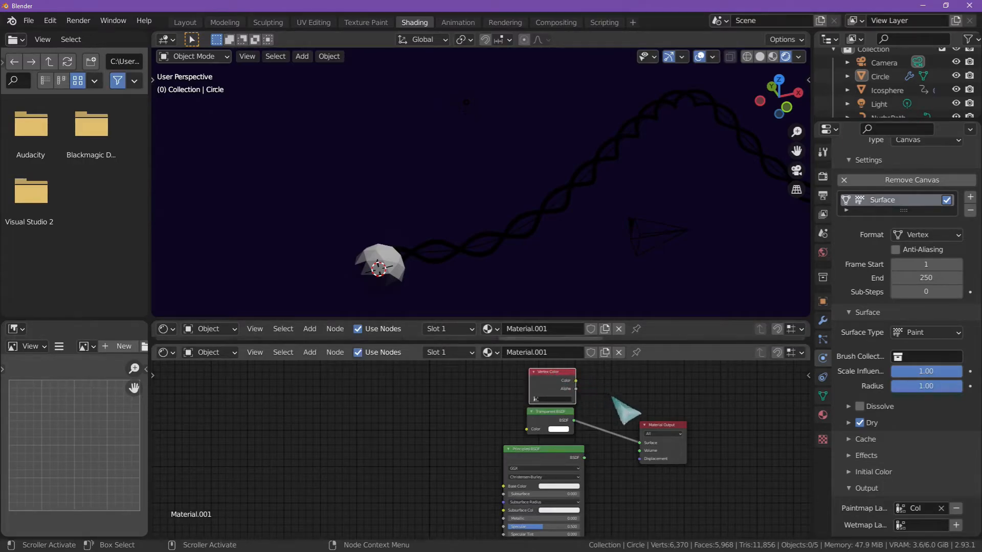
{"action": "left_click_drag", "start_coordinate": [671, 424], "coordinate": [702, 415]}
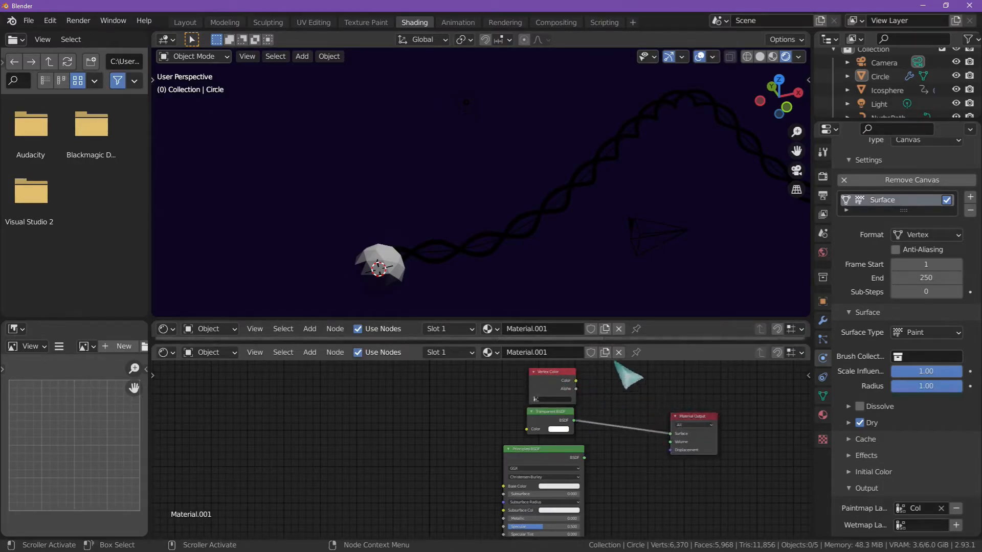
Insert a Mix Shader before the Material Output, with Vertex Color's Color as Fac and the Principled BSDF as second shader
{"action": "key", "text": "shift+a"}
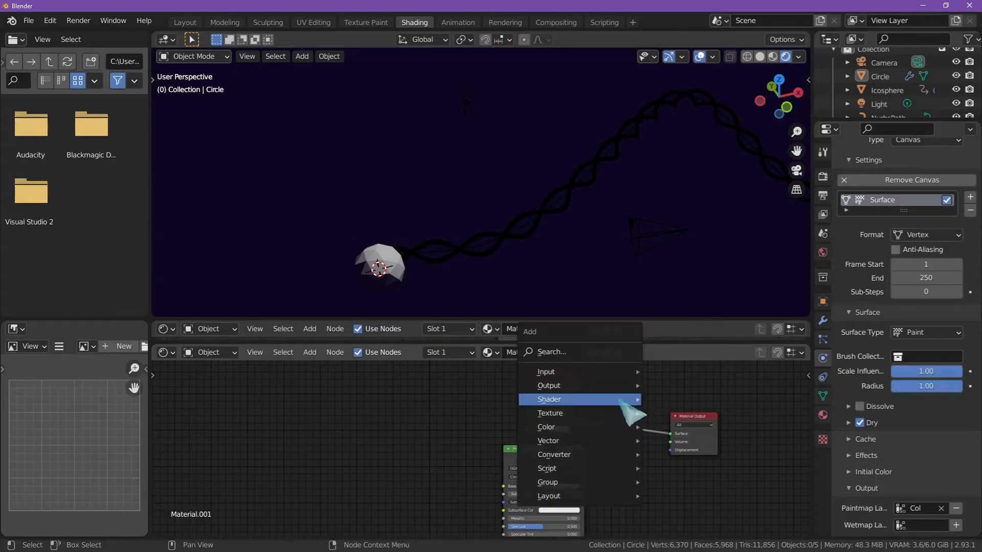
{"action": "mouse_move", "coordinate": [612, 402]}
{"action": "left_click", "coordinate": [681, 265]}
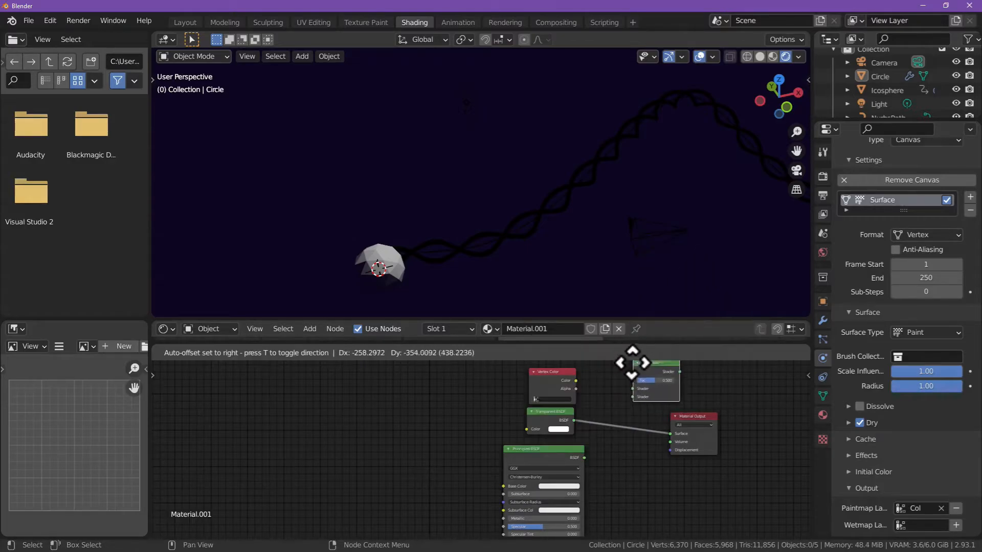
{"action": "left_click", "coordinate": [622, 403]}
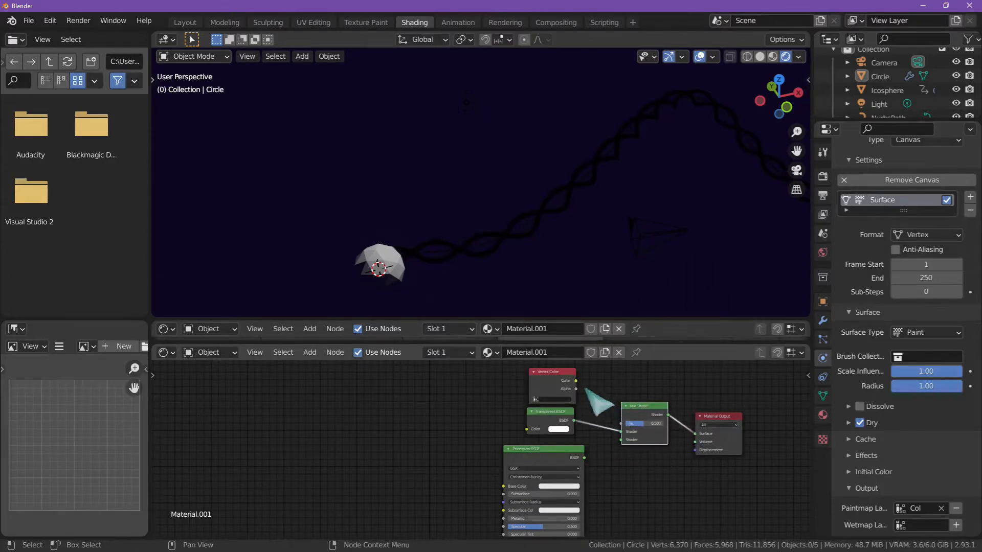
{"action": "left_click_drag", "start_coordinate": [576, 381], "coordinate": [621, 424]}
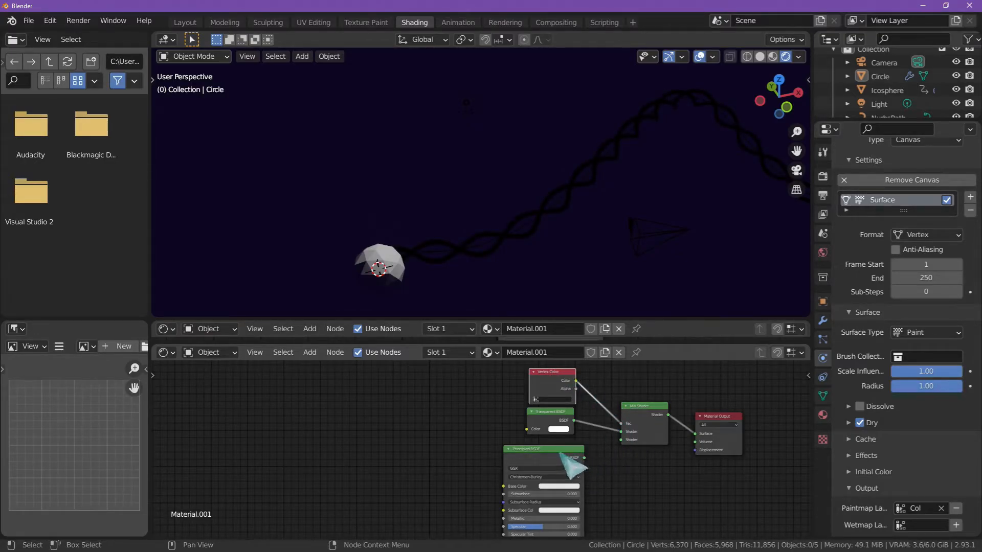
{"action": "left_click_drag", "start_coordinate": [585, 458], "coordinate": [622, 440]}
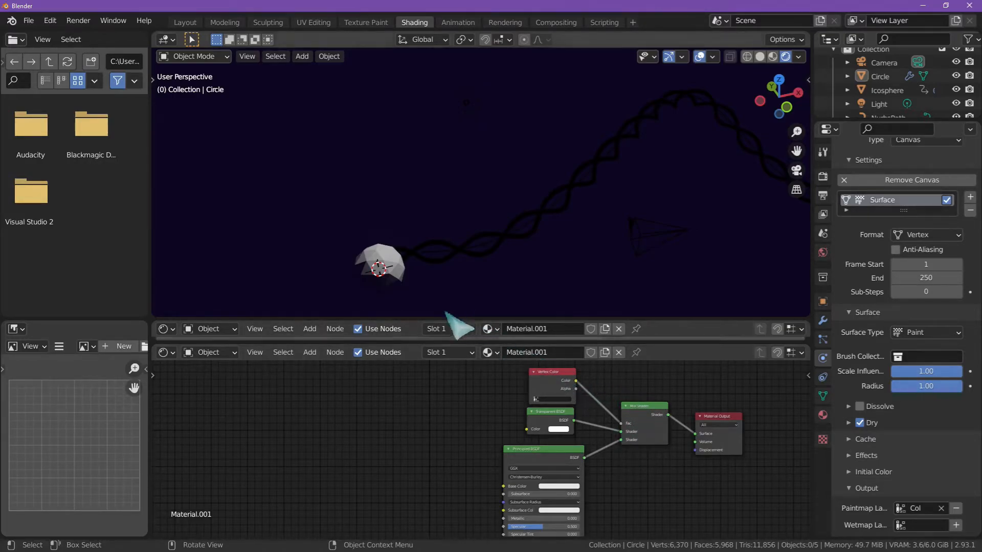
Change the spare shader editor above the node graph to a Timeline, preview the animation and return to frame 1
{"action": "left_click", "coordinate": [172, 328]}
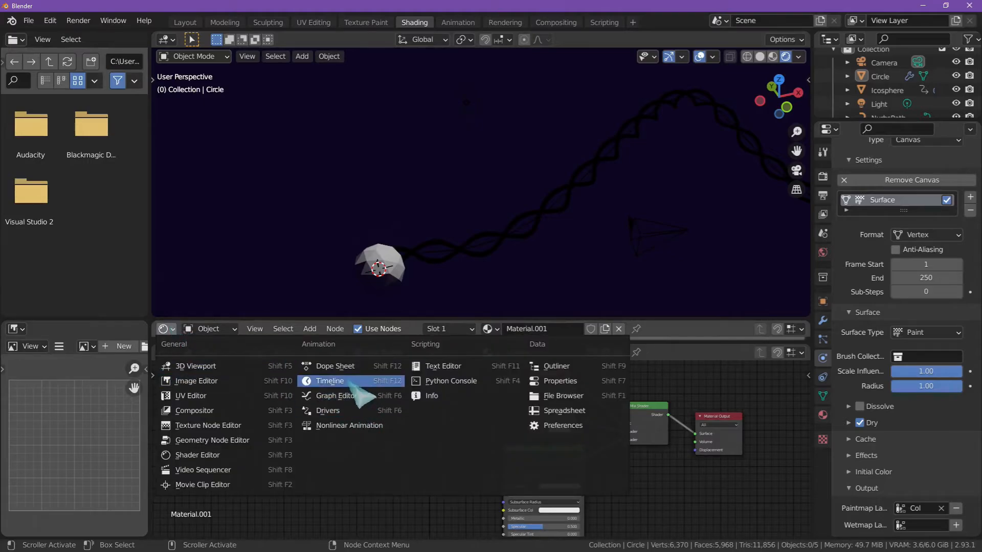
{"action": "left_click", "coordinate": [332, 379]}
{"action": "left_click", "coordinate": [494, 329]}
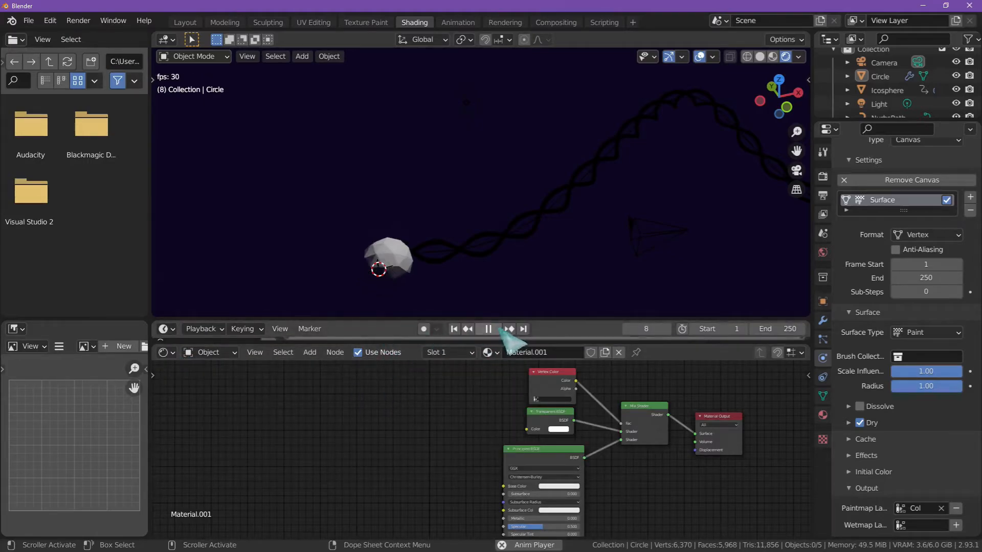
{"action": "left_click", "coordinate": [489, 329]}
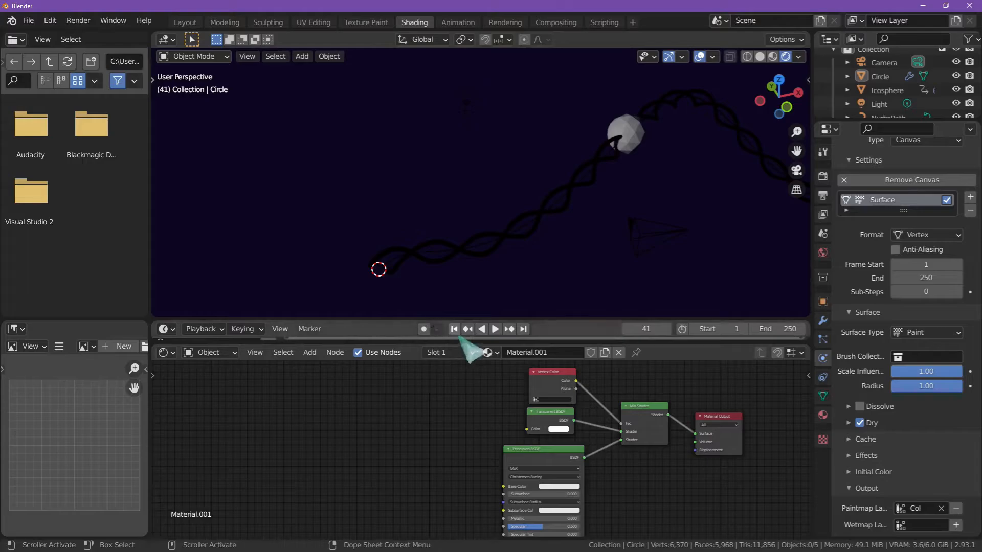
{"action": "key", "text": "shift+Left"}
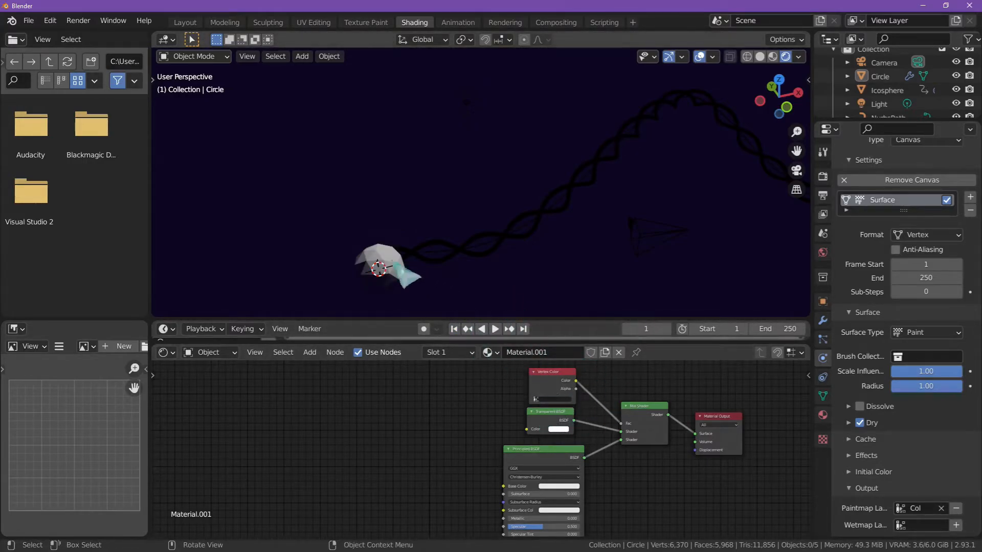
Enable Dynamic Paint physics on the ico sphere and add it as a Brush
{"action": "left_click", "coordinate": [391, 273]}
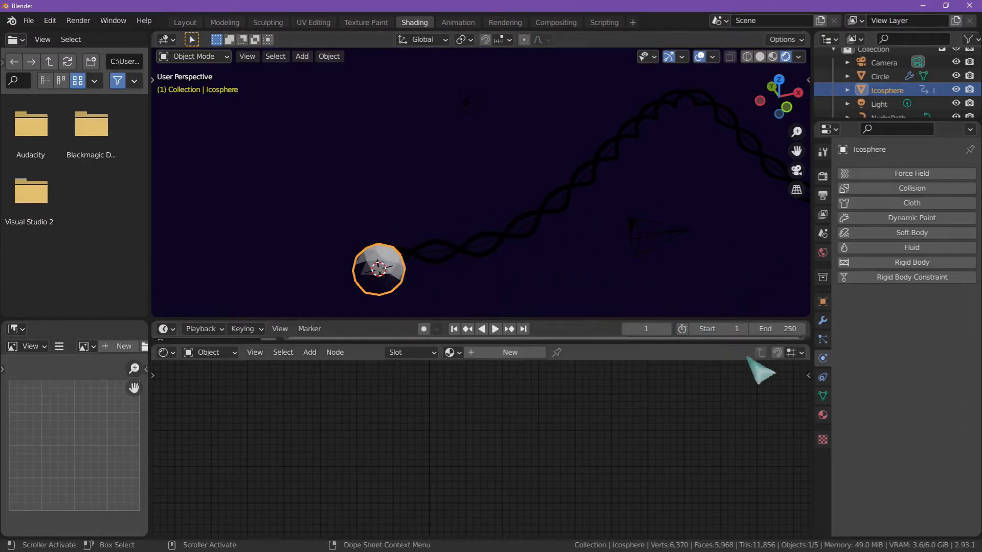
{"action": "left_click", "coordinate": [922, 218]}
{"action": "left_click", "coordinate": [915, 318]}
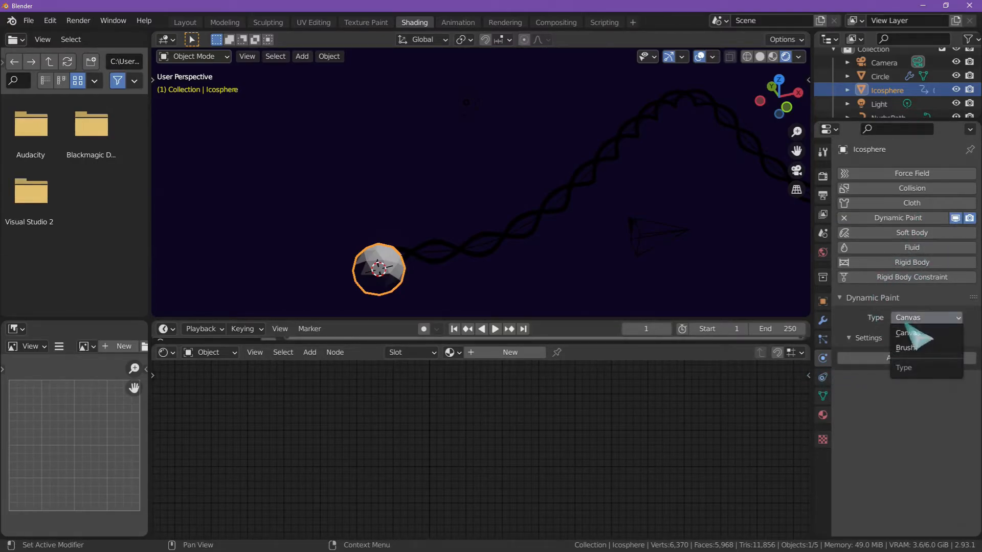
{"action": "left_click", "coordinate": [912, 347]}
{"action": "left_click", "coordinate": [904, 358]}
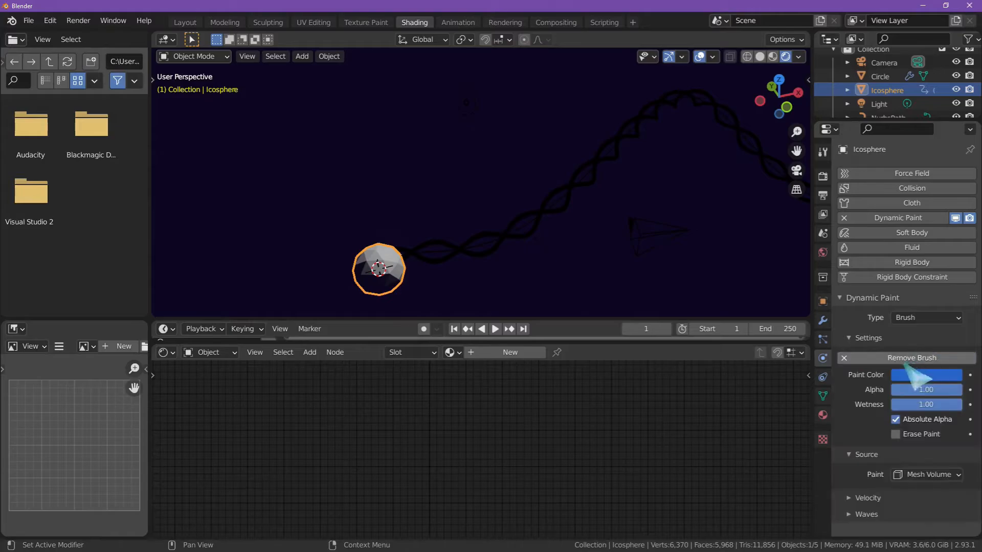
Set the ico sphere brush's paint colour to white, with saturation 0 and value 1
{"action": "left_click", "coordinate": [951, 377]}
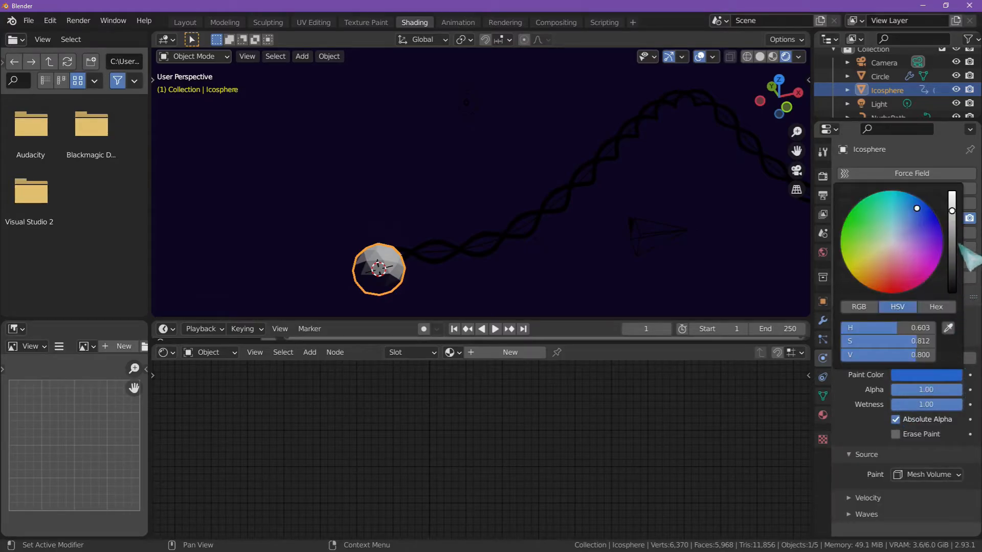
{"action": "left_click_drag", "start_coordinate": [953, 211], "coordinate": [936, 206]}
{"action": "left_click_drag", "start_coordinate": [892, 327], "coordinate": [710, 337]}
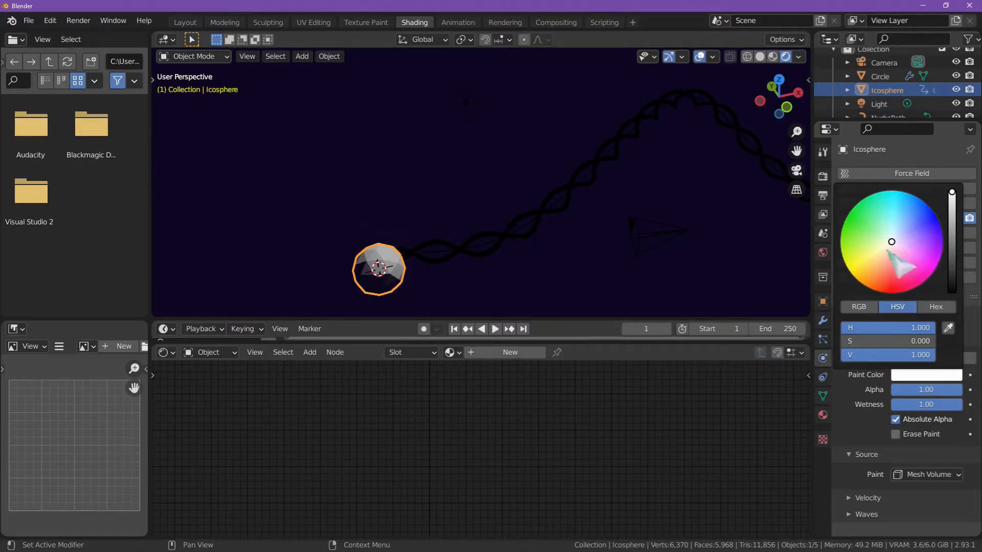
{"action": "middle_click", "coordinate": [867, 414]}
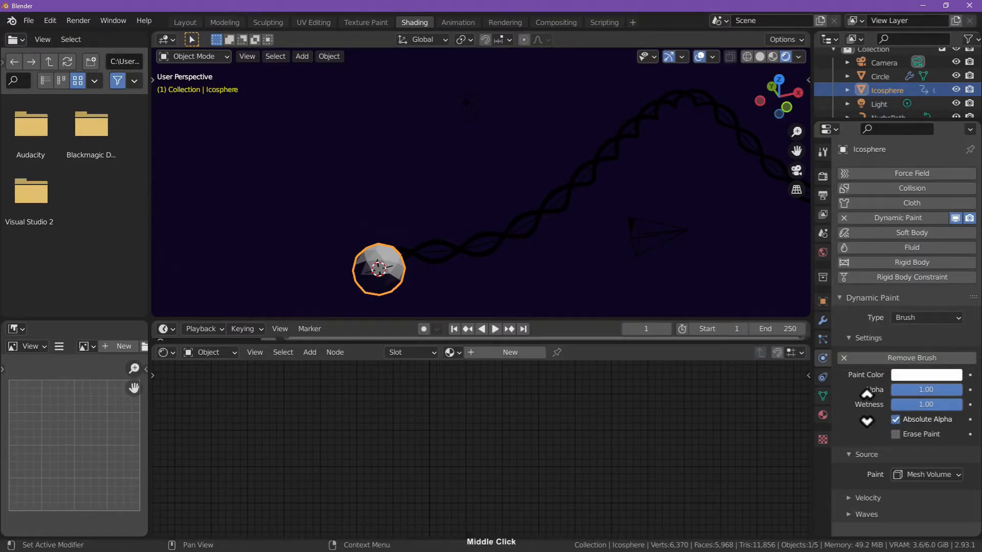
Set the brush's paint source to Proximity
{"action": "left_click", "coordinate": [926, 475]}
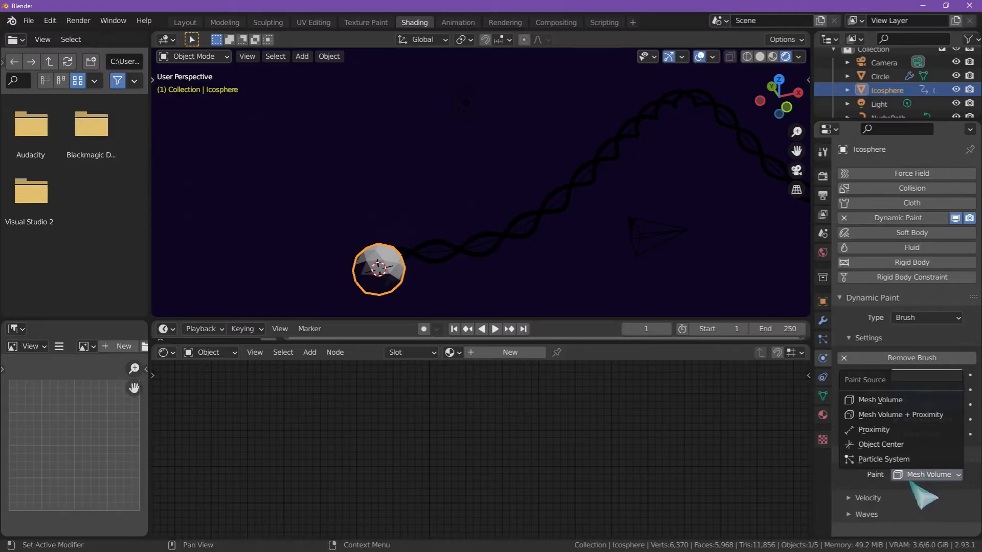
{"action": "left_click", "coordinate": [871, 483]}
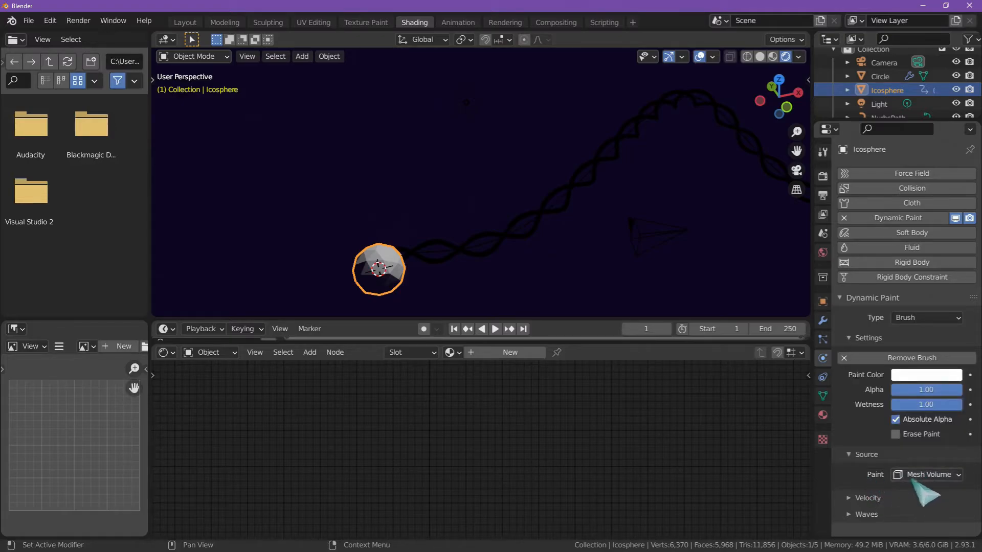
{"action": "left_click", "coordinate": [923, 478]}
{"action": "left_click", "coordinate": [899, 432]}
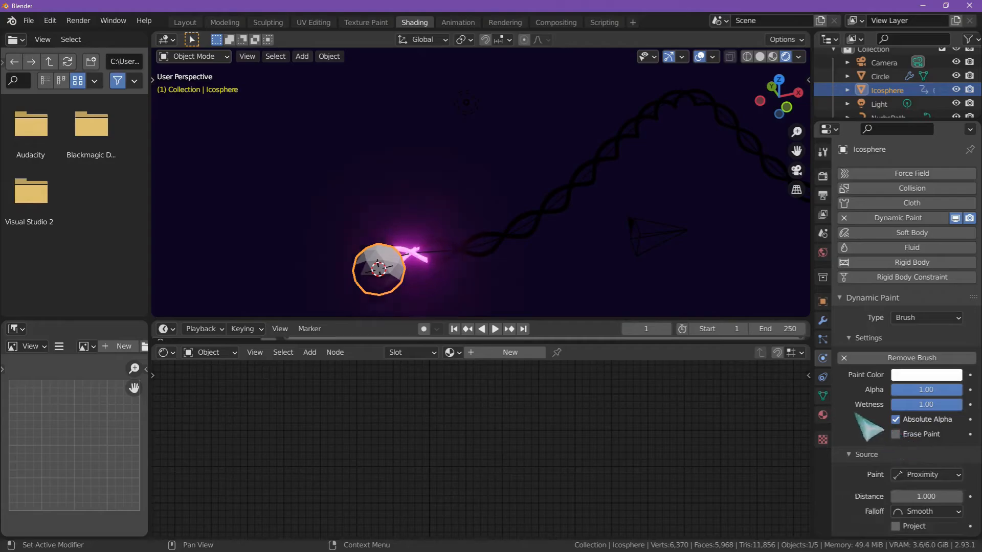
Set the brush's proximity distance to 0.2 and inspect the painted area around the ico sphere
{"action": "middle_click_drag", "start_coordinate": [865, 410], "coordinate": [856, 358]}
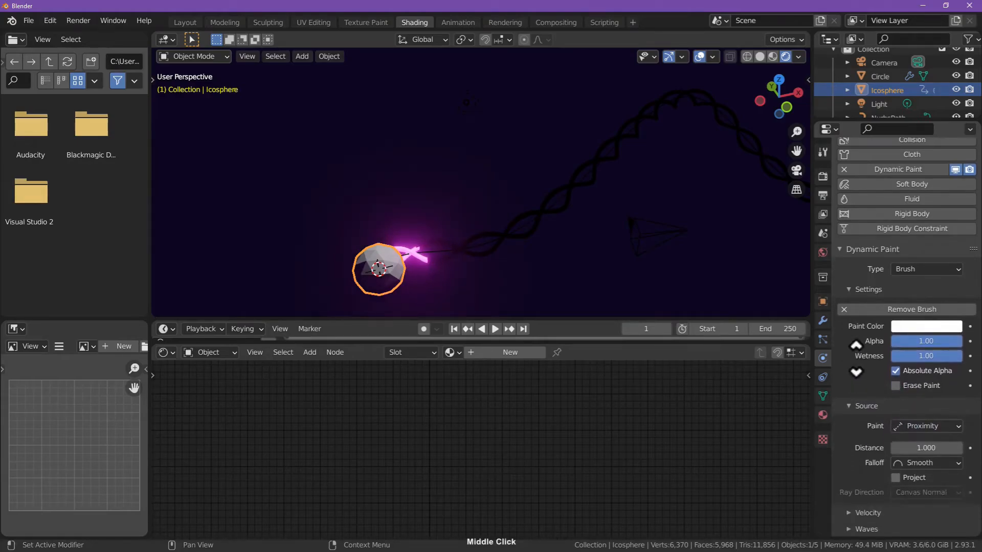
{"action": "left_click_drag", "start_coordinate": [911, 443], "coordinate": [920, 448]}
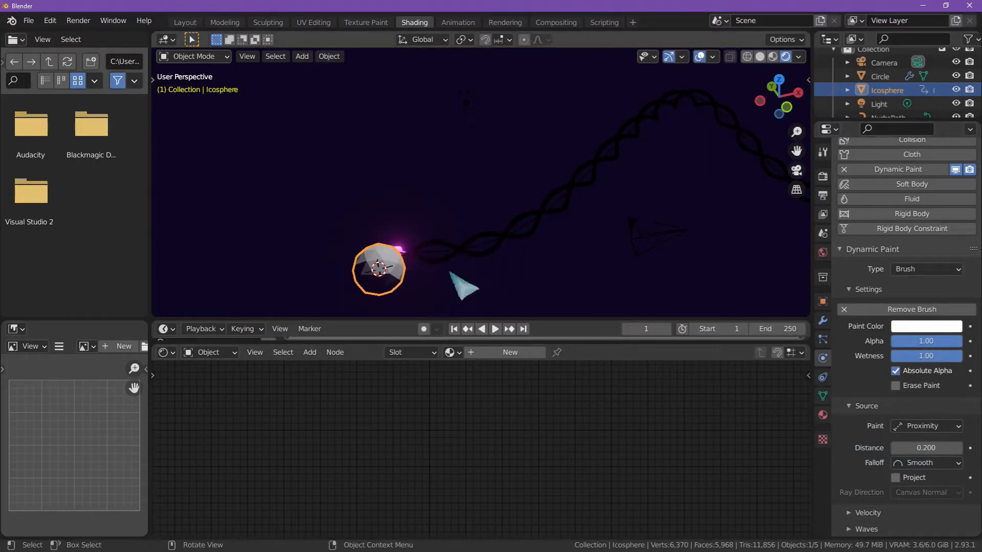
{"action": "middle_click_drag", "start_coordinate": [520, 289], "coordinate": [476, 204]}
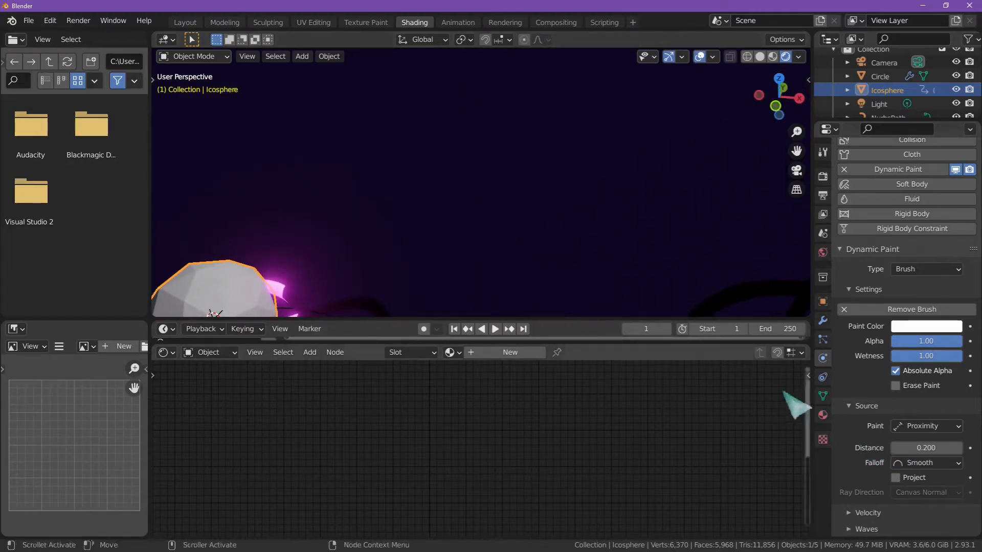
Play the animation to check how the ico sphere brush reveals the ribbon, and stop it partway along the path
{"action": "middle_click_drag", "start_coordinate": [506, 258], "coordinate": [568, 209], "text": "shift"}
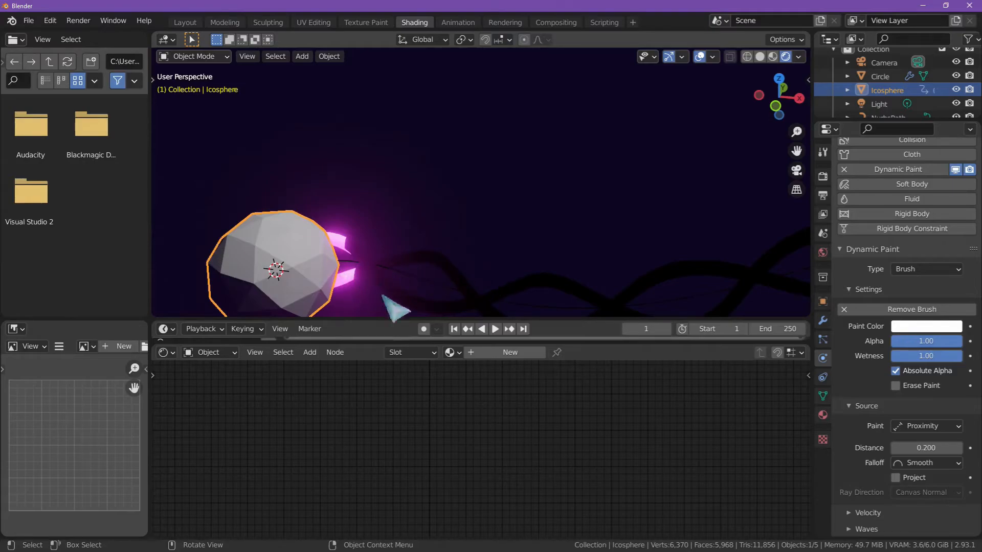
{"action": "left_click", "coordinate": [495, 329]}
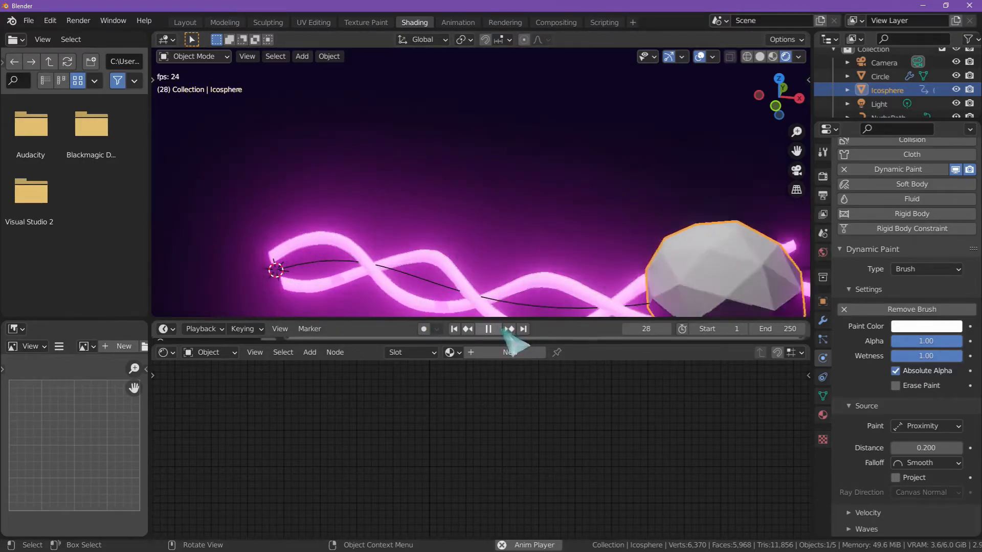
{"action": "left_click", "coordinate": [499, 327]}
{"action": "middle_click_drag", "start_coordinate": [557, 274], "coordinate": [454, 390], "text": "ctrl"}
{"action": "middle_click_drag", "start_coordinate": [561, 233], "coordinate": [636, 220], "text": "ctrl"}
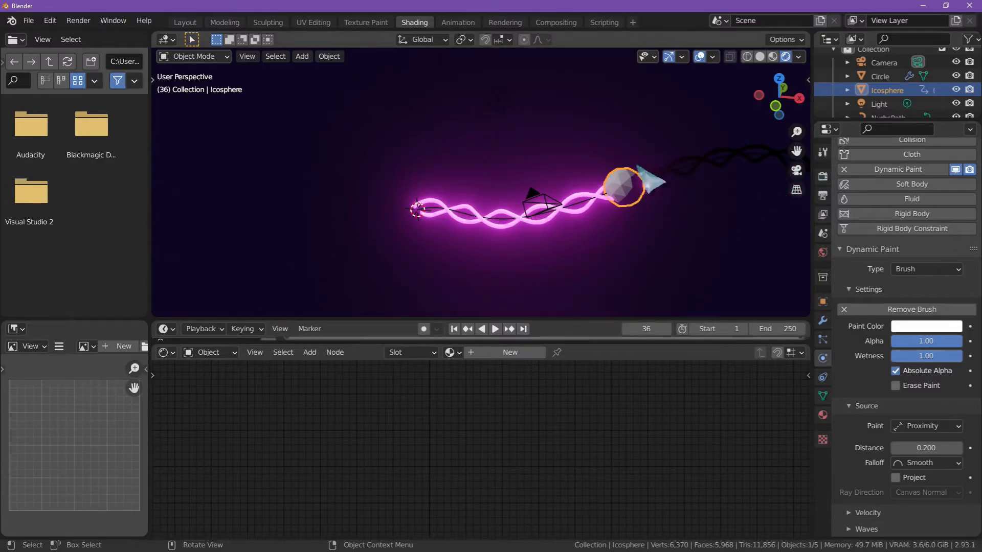
Return to frame 1 and set the blend mode of the ribbon's material to Alpha Hashed
{"action": "left_click", "coordinate": [682, 170]}
{"action": "middle_click_drag", "start_coordinate": [681, 172], "coordinate": [705, 193]}
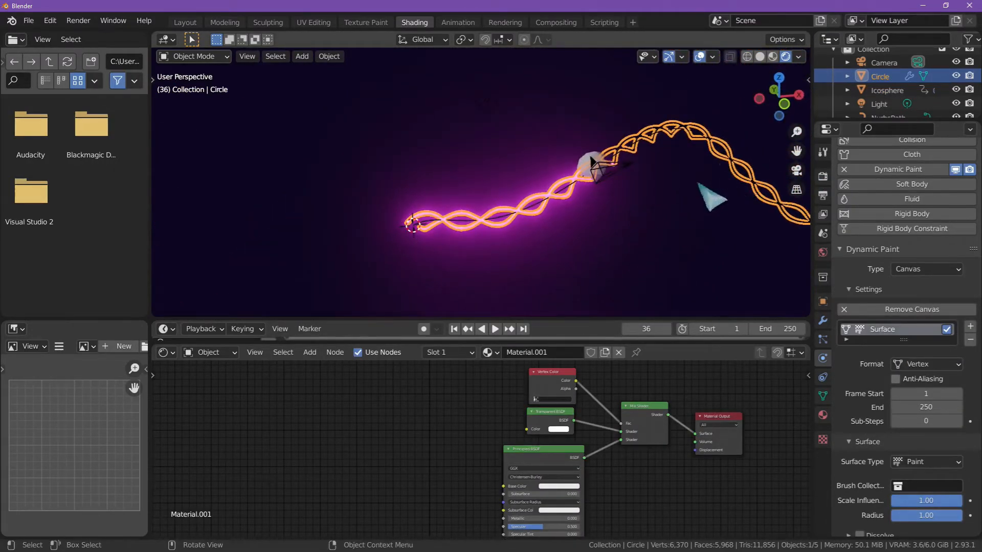
{"action": "left_click", "coordinate": [454, 329]}
{"action": "middle_click_drag", "start_coordinate": [532, 254], "coordinate": [538, 251]}
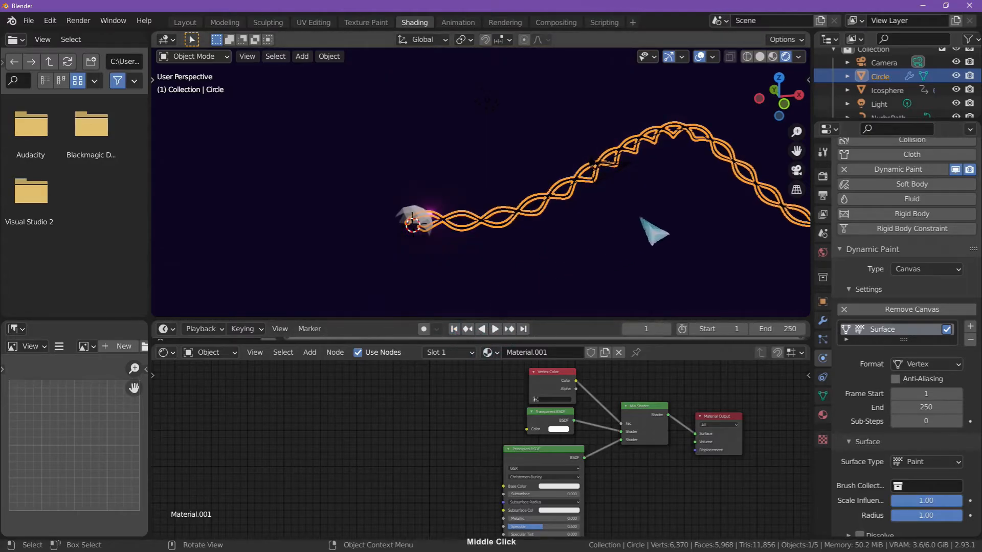
{"action": "left_click", "coordinate": [618, 235]}
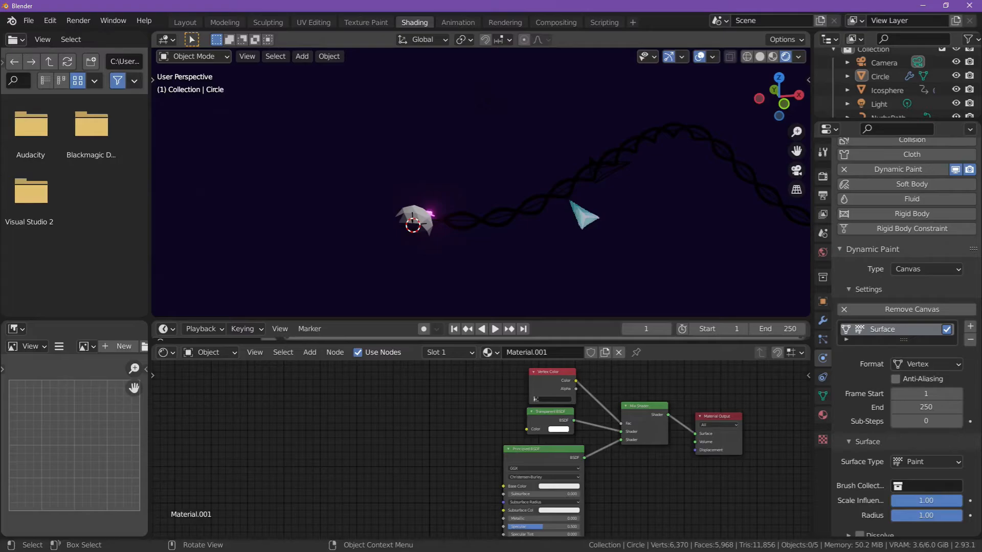
{"action": "left_click", "coordinate": [571, 196]}
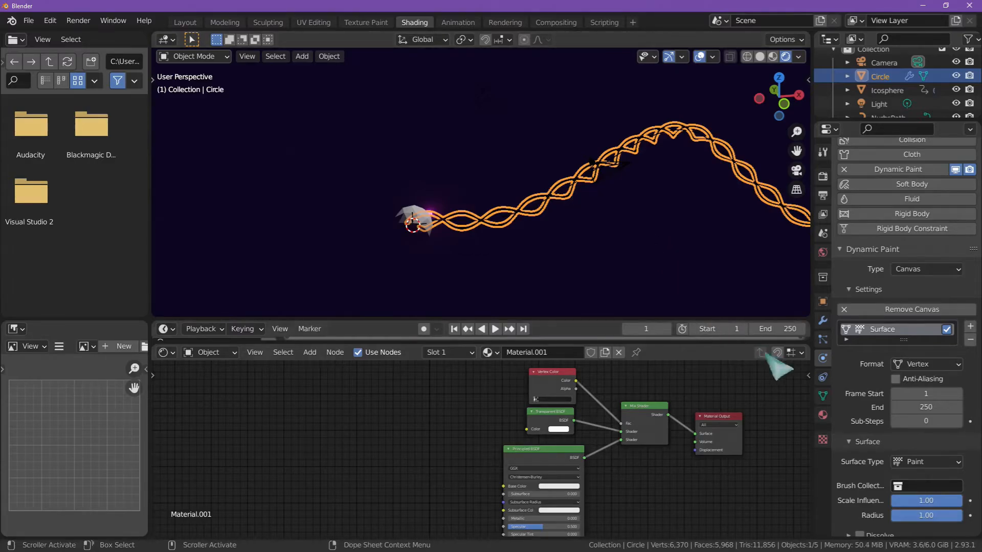
{"action": "left_click", "coordinate": [823, 415]}
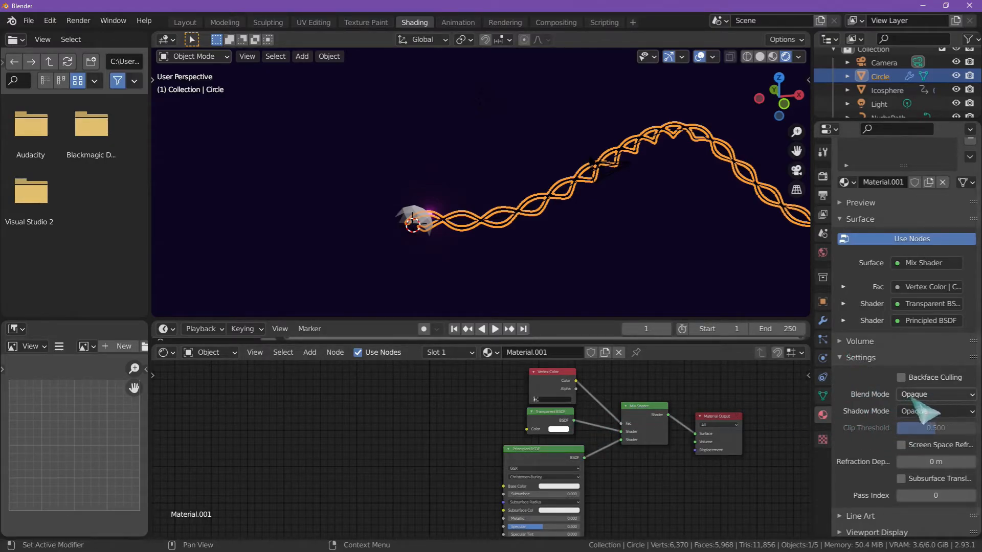
{"action": "left_click", "coordinate": [933, 395]}
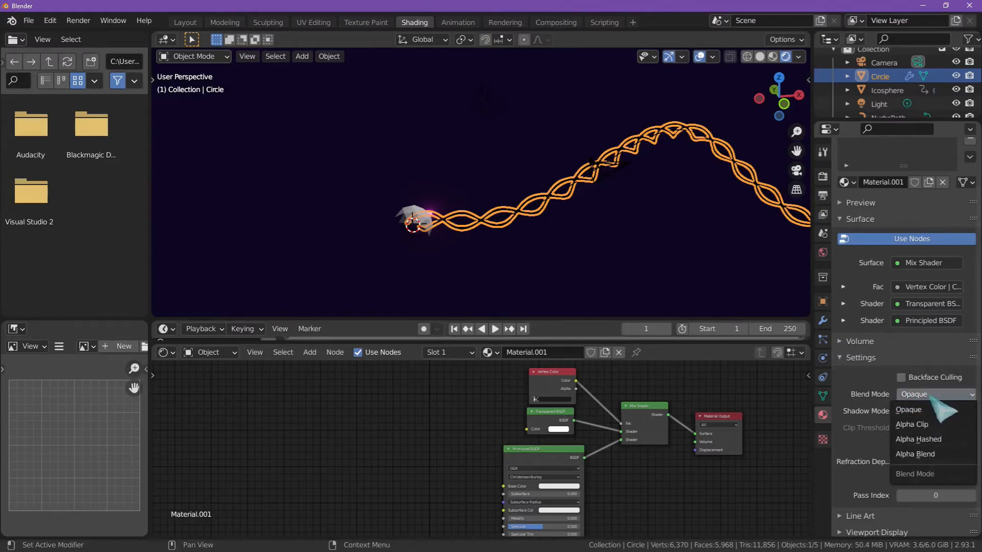
{"action": "left_click", "coordinate": [928, 440]}
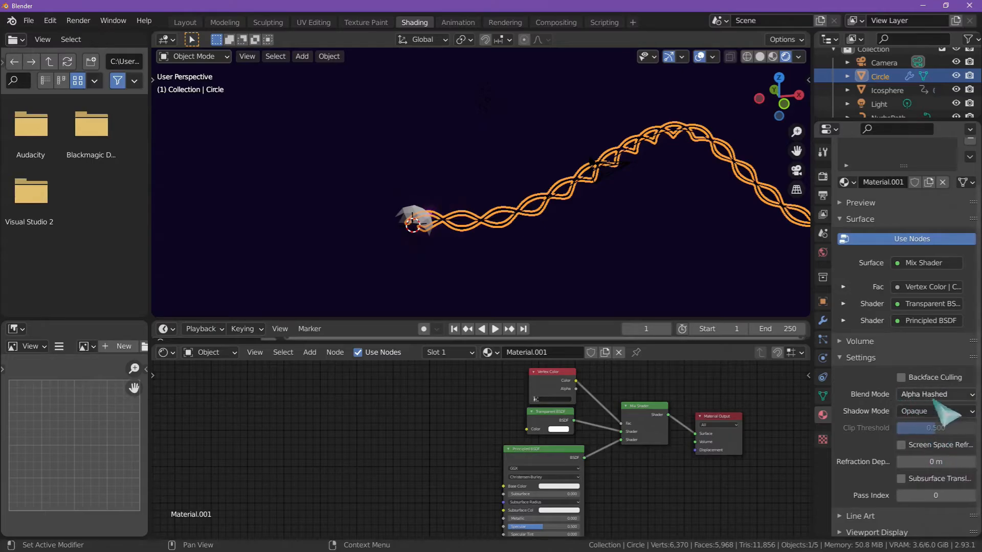
{"action": "left_click", "coordinate": [725, 262]}
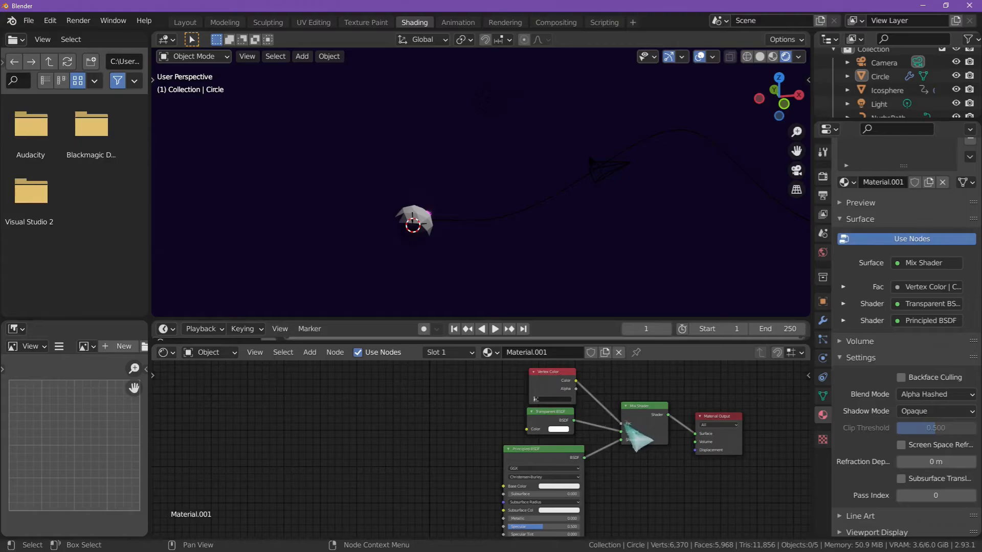
{"action": "left_click_drag", "start_coordinate": [551, 418], "coordinate": [558, 422]}
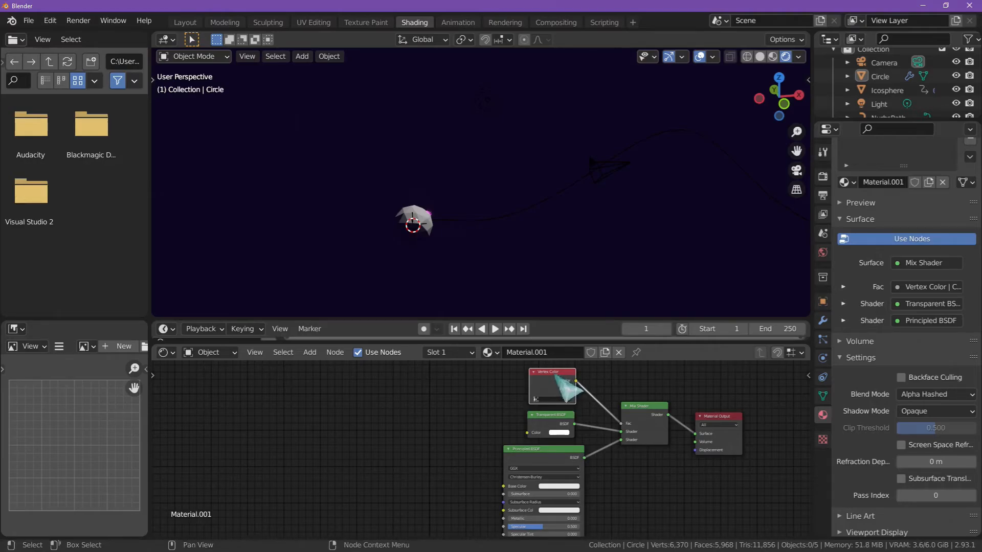
{"action": "left_click", "coordinate": [547, 451]}
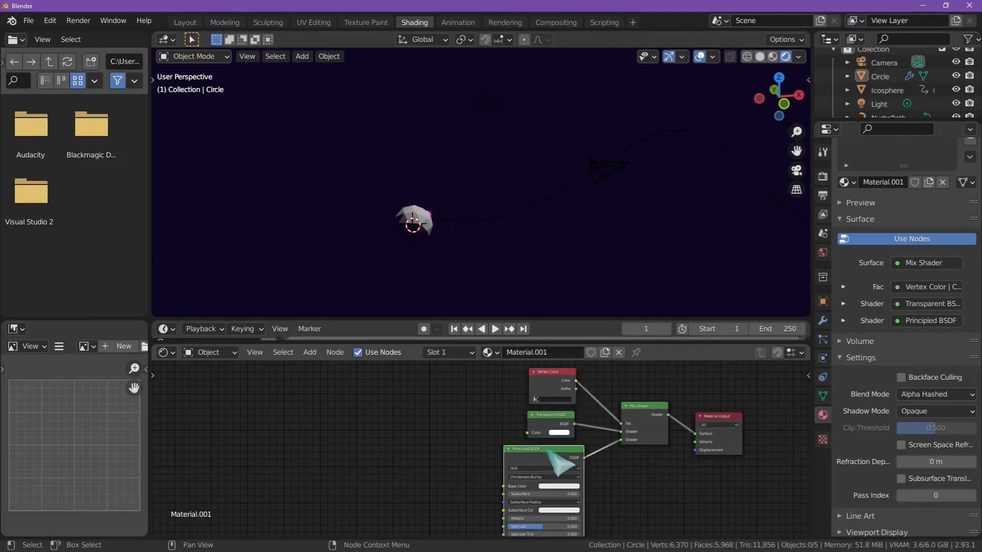
{"action": "left_click", "coordinate": [555, 417]}
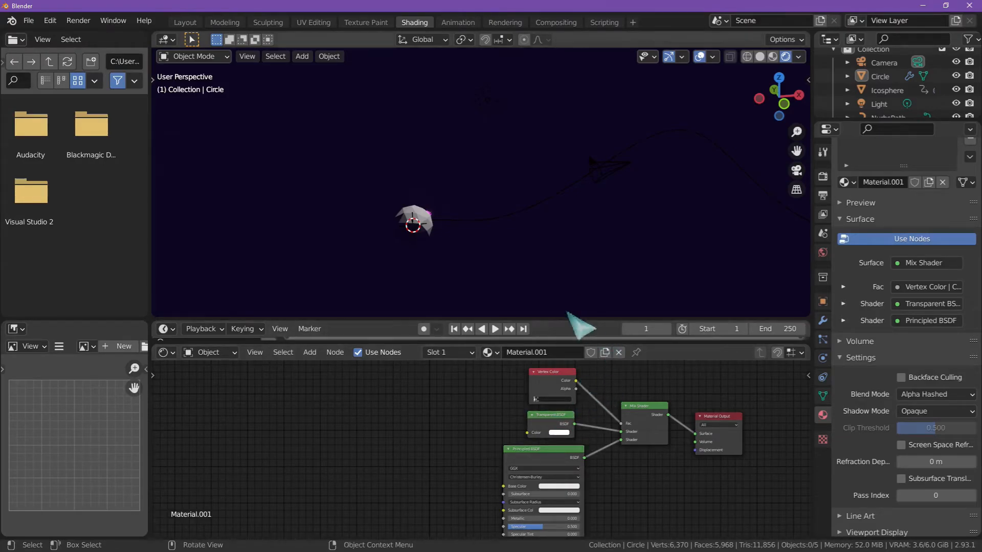
Play the animation and set its end frame to 132
{"action": "left_click", "coordinate": [495, 329]}
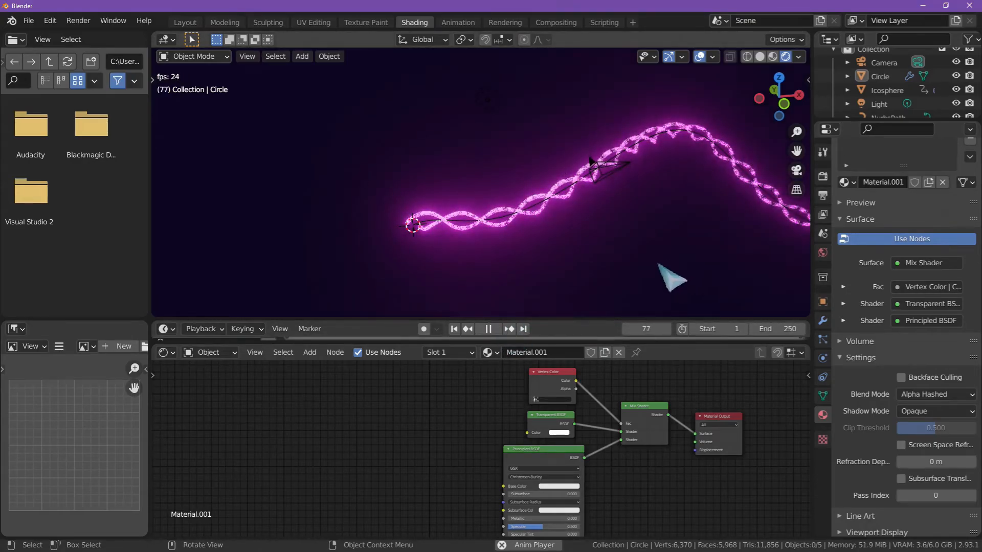
{"action": "mouse_move", "coordinate": [665, 239]}
{"action": "middle_mouse_down", "text": "ctrl"}
{"action": "mouse_move", "coordinate": [584, 338]}
{"action": "mouse_move", "coordinate": [634, 256]}
{"action": "mouse_move", "coordinate": [679, 246]}
{"action": "middle_mouse_up", "text": "ctrl"}
{"action": "left_click_drag", "start_coordinate": [766, 329], "coordinate": [737, 314]}
Turn off the viewport overlays and hide the ico sphere in both the viewport and renders
{"action": "middle_click_drag", "start_coordinate": [522, 213], "coordinate": [493, 230]}
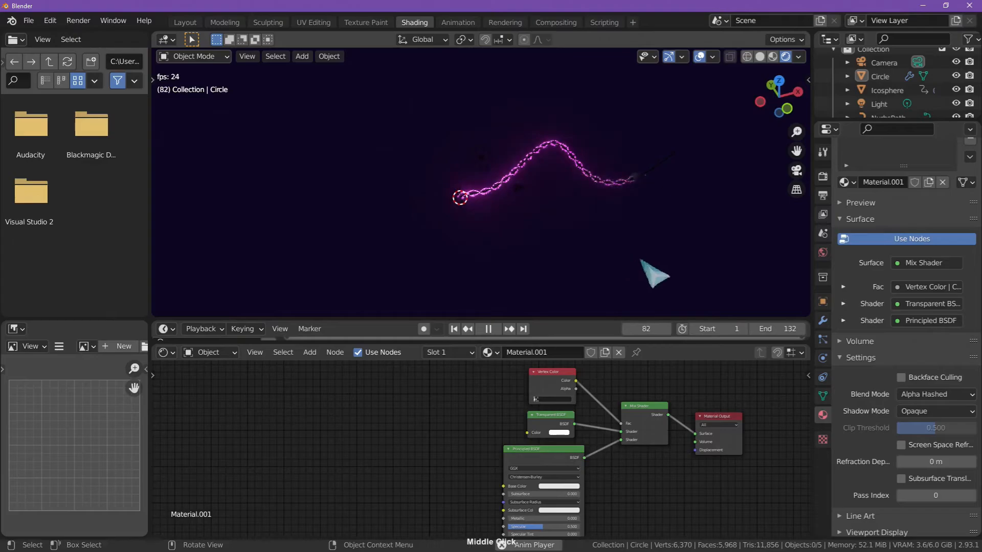
{"action": "middle_click_drag", "start_coordinate": [641, 260], "coordinate": [639, 170], "text": "ctrl"}
{"action": "middle_click_drag", "start_coordinate": [608, 205], "coordinate": [522, 269], "text": "shift"}
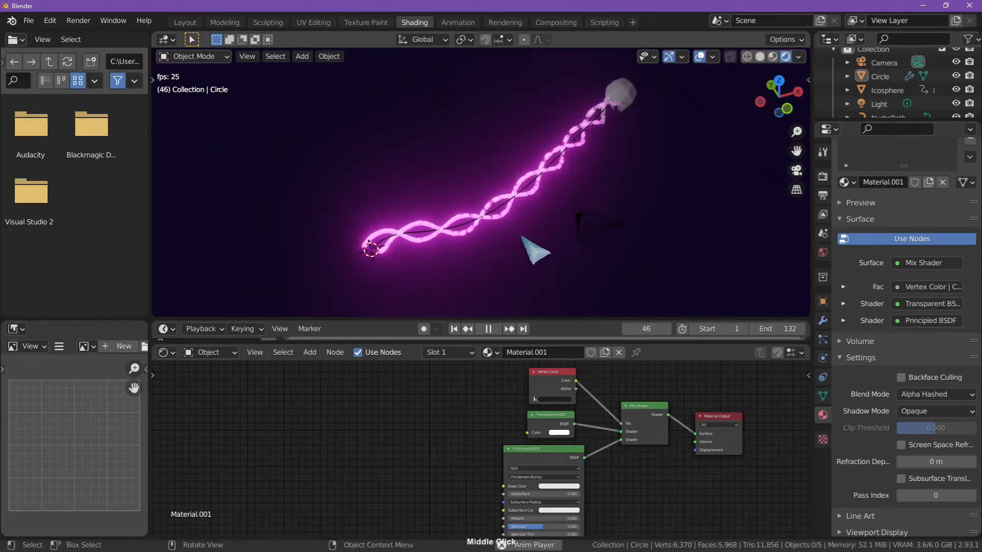
{"action": "middle_click_drag", "start_coordinate": [664, 239], "coordinate": [438, 277], "text": "shift"}
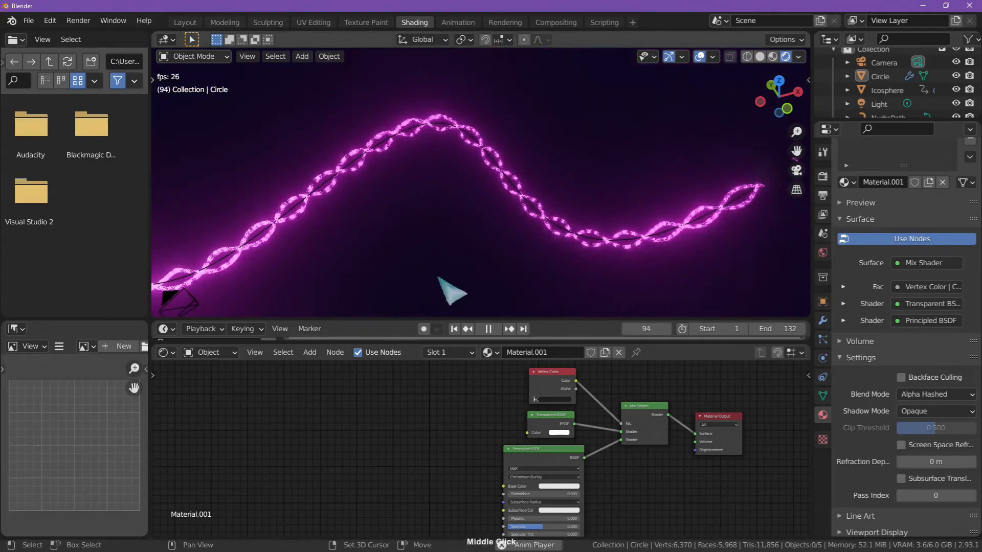
{"action": "middle_click_drag", "start_coordinate": [591, 246], "coordinate": [438, 270], "text": "shift"}
{"action": "middle_click_drag", "start_coordinate": [495, 258], "coordinate": [448, 322], "text": "ctrl"}
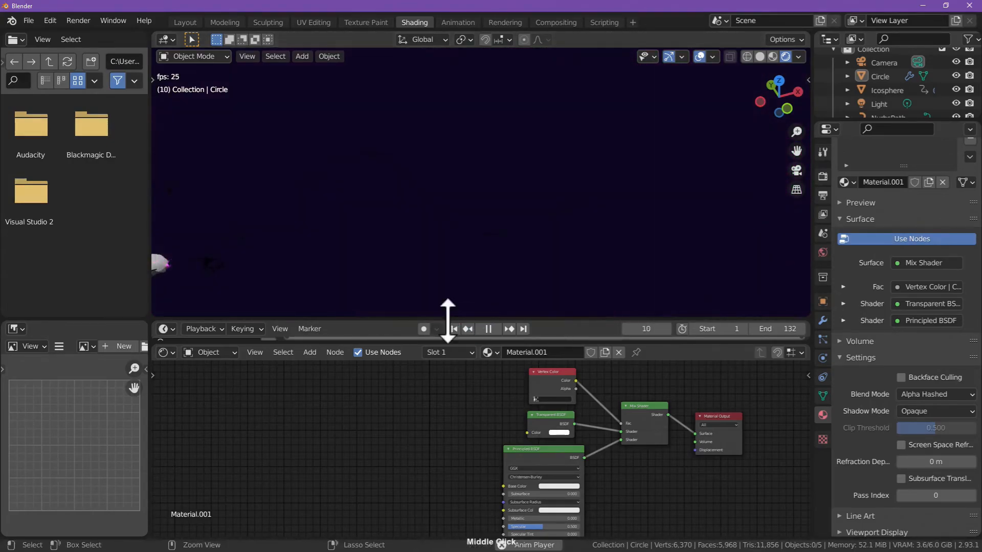
{"action": "left_click", "coordinate": [700, 56]}
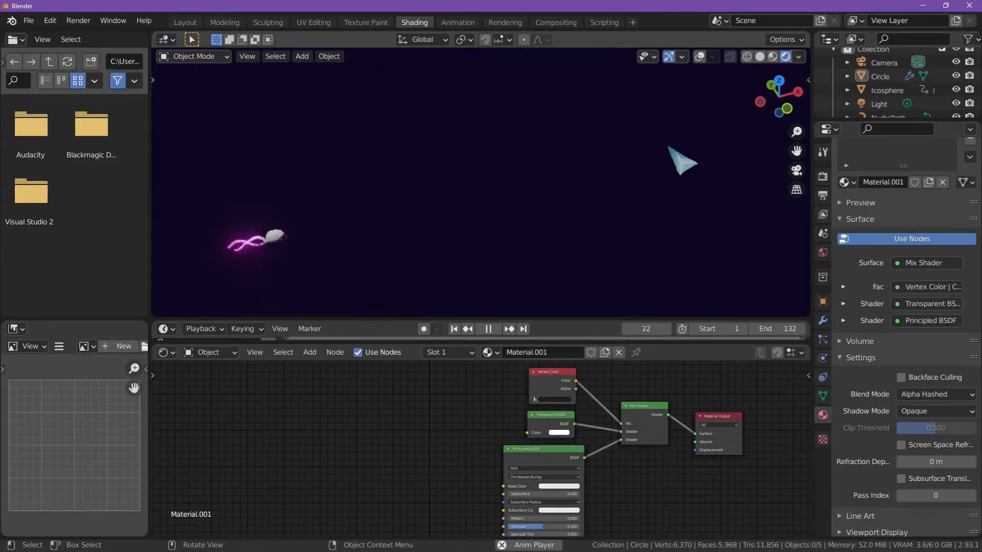
{"action": "left_click", "coordinate": [957, 90]}
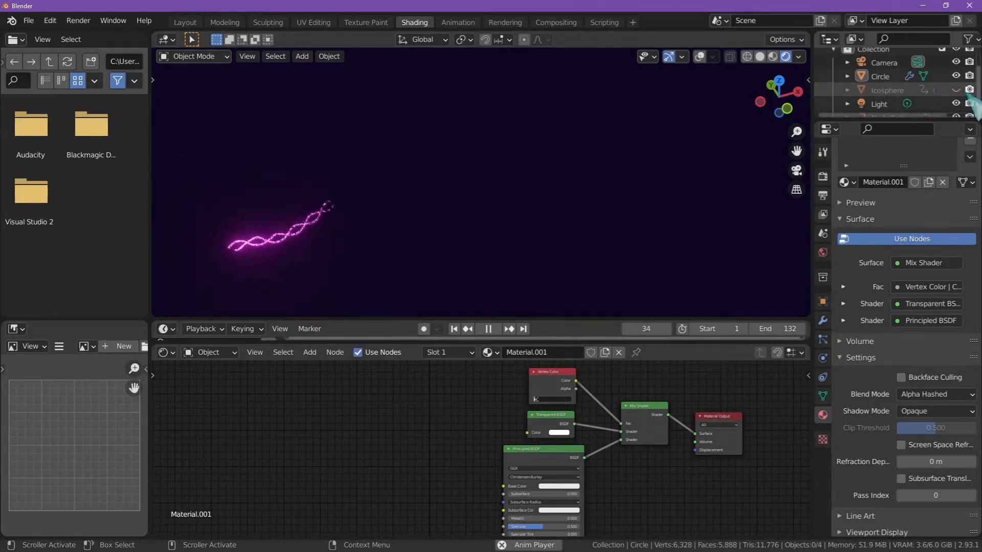
{"action": "left_click", "coordinate": [969, 89]}
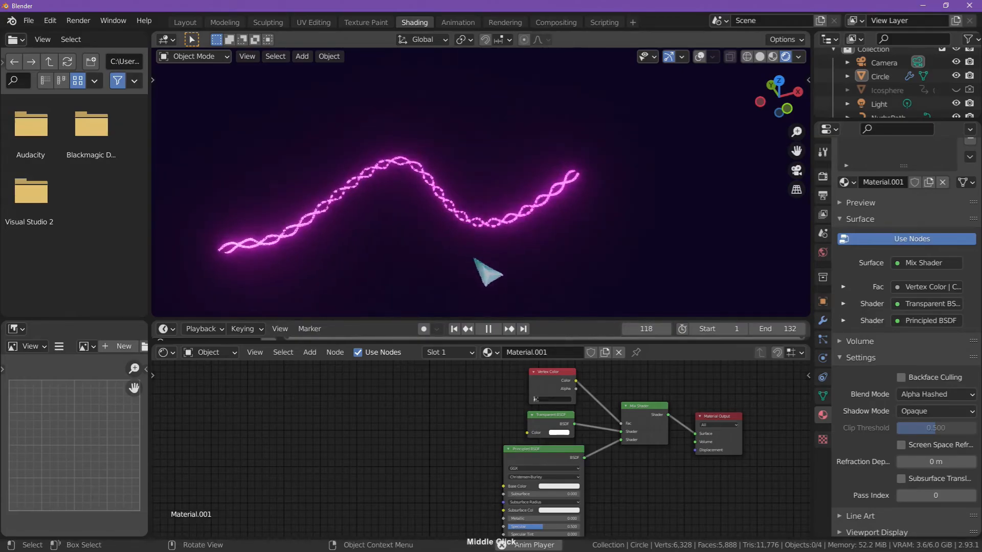
Stop playback at frame 46 and examine the pattern along the revealed part of the ribbon up close
{"action": "left_click", "coordinate": [489, 329]}
{"action": "middle_click_drag", "start_coordinate": [430, 232], "coordinate": [535, 267], "text": "shift"}
{"action": "scroll", "coordinate": [440, 217], "scroll_direction": "up", "scroll_amount": 6}
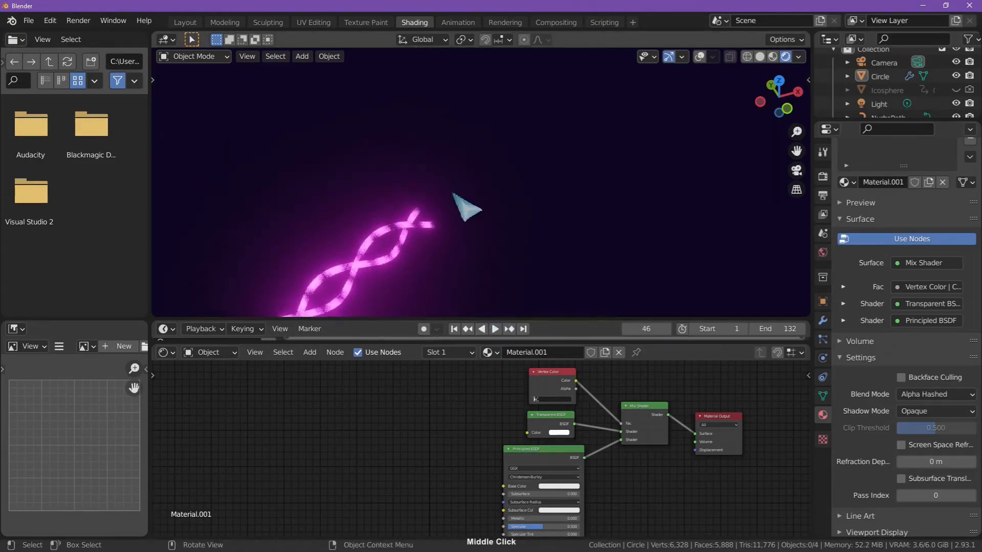
{"action": "middle_click_drag", "start_coordinate": [468, 201], "coordinate": [559, 126], "text": "shift"}
{"action": "scroll", "coordinate": [455, 220], "scroll_direction": "up", "scroll_amount": 1}
{"action": "middle_click_drag", "start_coordinate": [455, 220], "coordinate": [506, 161], "text": "shift"}
{"action": "scroll", "coordinate": [491, 169], "scroll_direction": "up", "scroll_amount": 2}
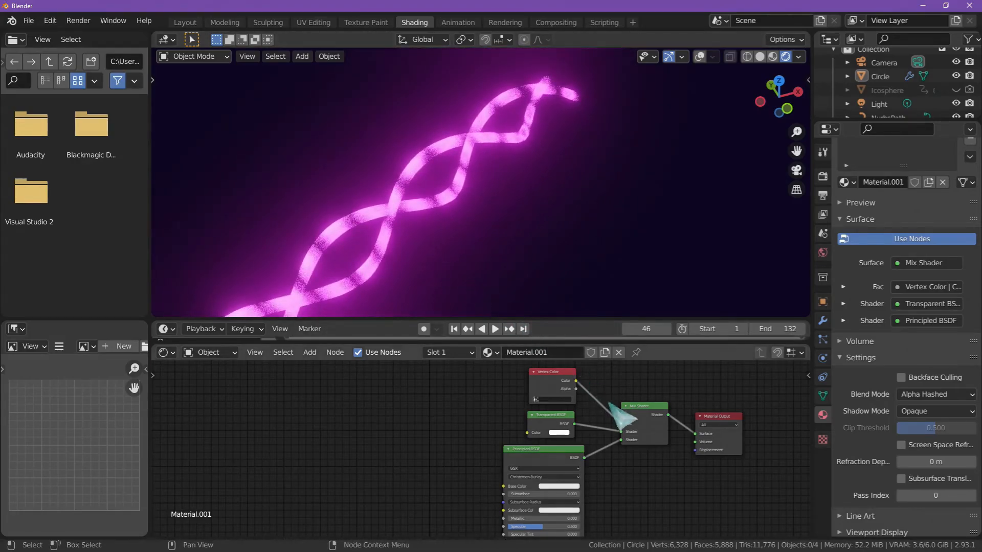
Preview the Vertex Color node's output on the ribbon, and switch back to the Mix Shader output
{"action": "left_click", "coordinate": [561, 388], "text": "ctrl+shift"}
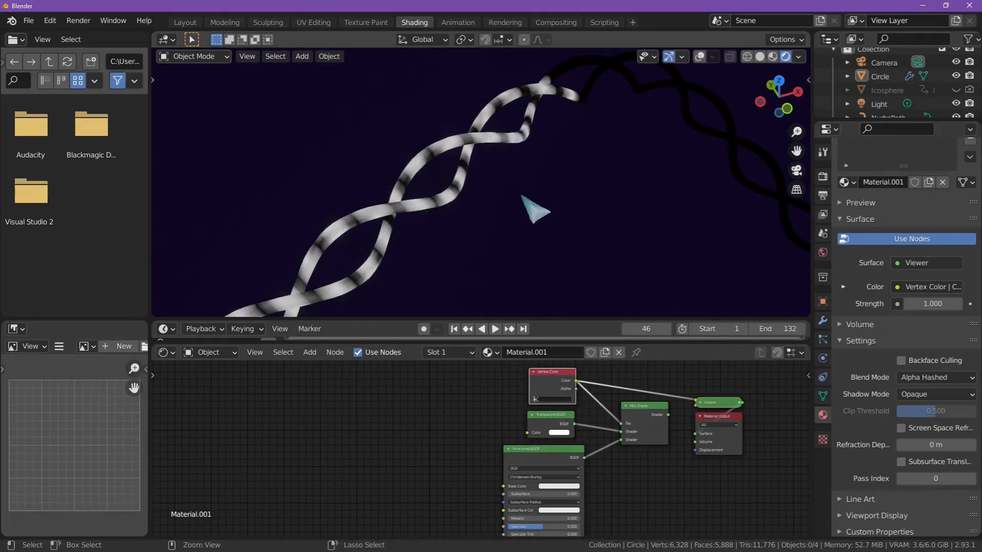
{"action": "middle_click_drag", "start_coordinate": [533, 209], "coordinate": [456, 300]}
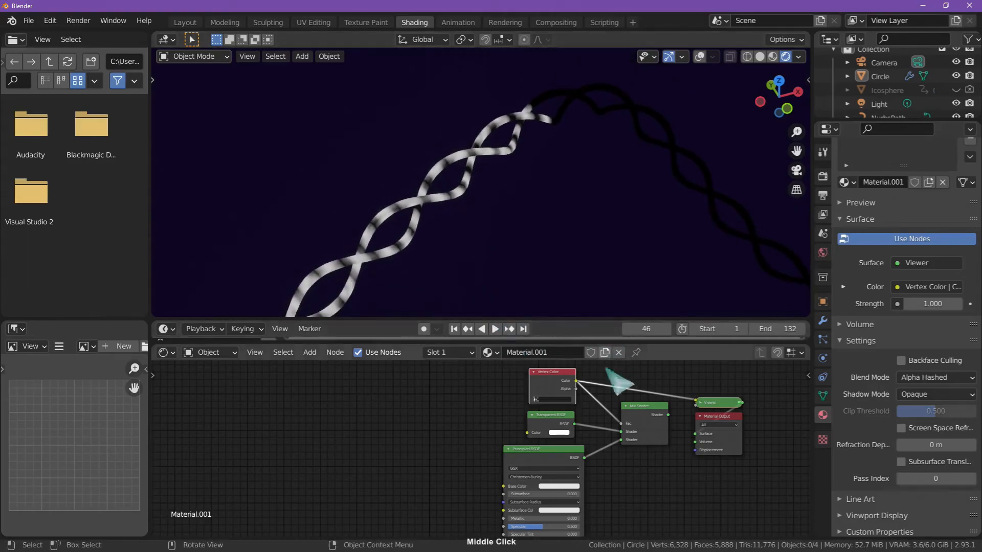
{"action": "left_click", "coordinate": [647, 422], "text": "ctrl+shift"}
{"action": "middle_click_drag", "start_coordinate": [492, 252], "coordinate": [647, 405]}
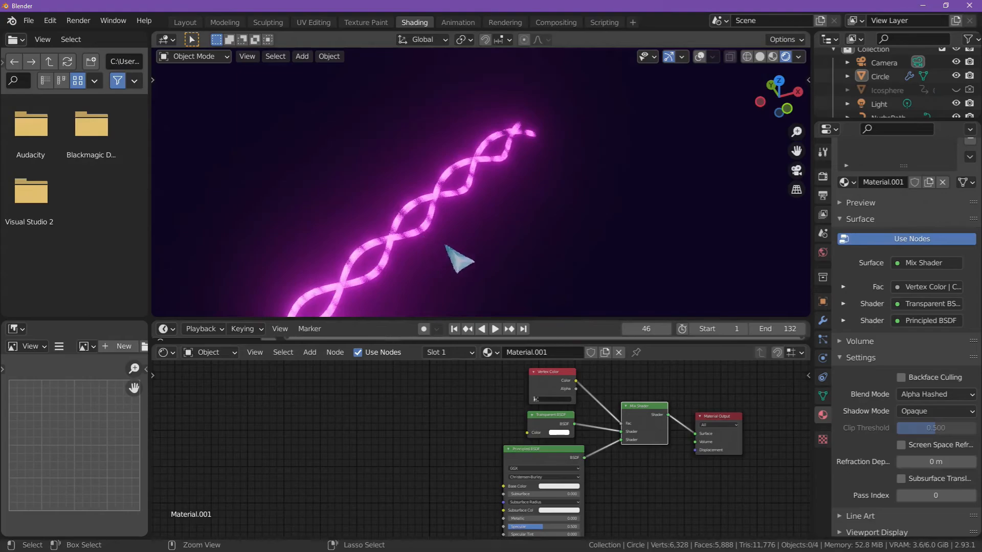
{"action": "middle_click_drag", "start_coordinate": [453, 256], "coordinate": [484, 311]}
Feed the Principled BSDF directly into the Material Output to compare the ribbon's look, and reconnect the Mix Shader
{"action": "left_click_drag", "start_coordinate": [585, 458], "coordinate": [696, 434]}
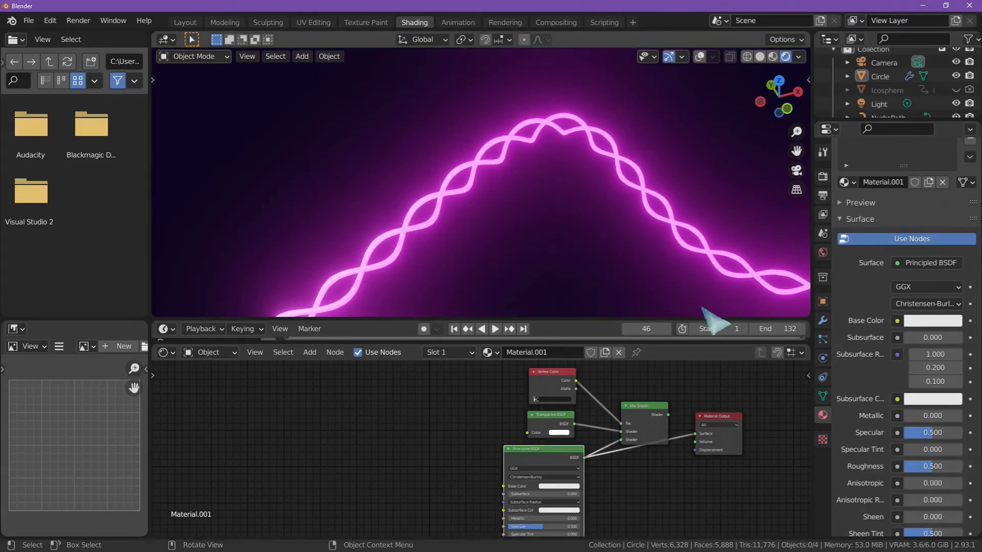
{"action": "middle_click_drag", "start_coordinate": [702, 309], "coordinate": [562, 243]}
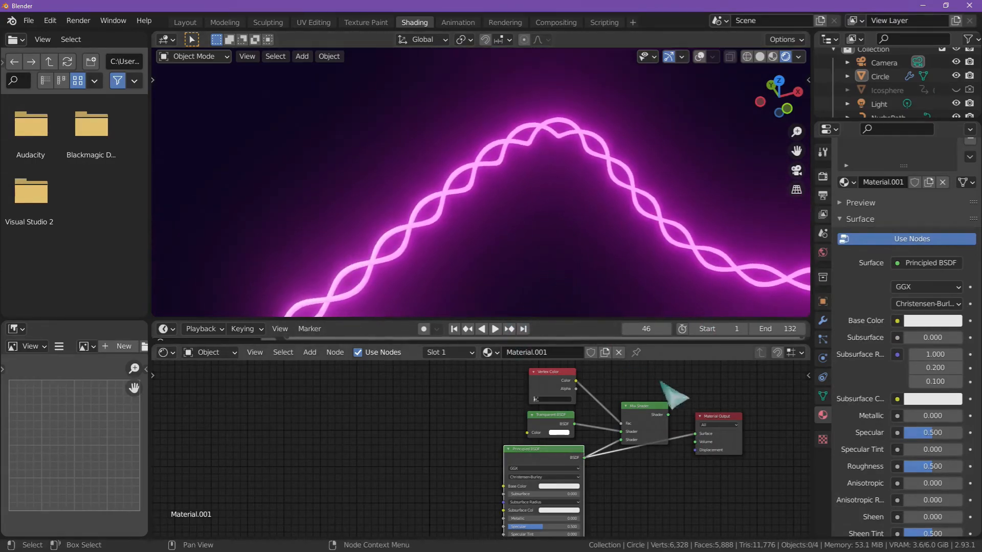
{"action": "left_click_drag", "start_coordinate": [695, 436], "coordinate": [695, 435]}
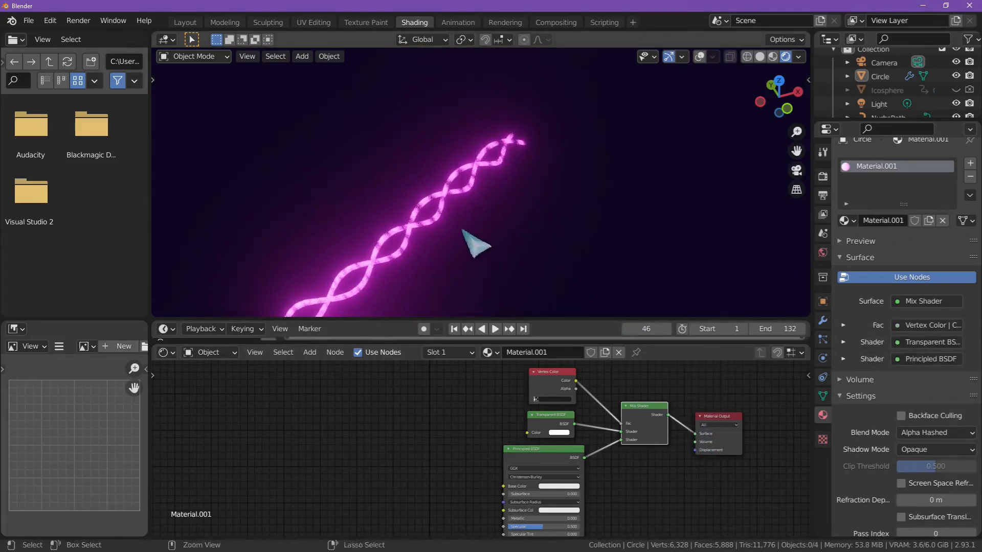
{"action": "middle_click", "coordinate": [476, 187]}
{"action": "middle_click_drag", "start_coordinate": [476, 187], "coordinate": [445, 180]}
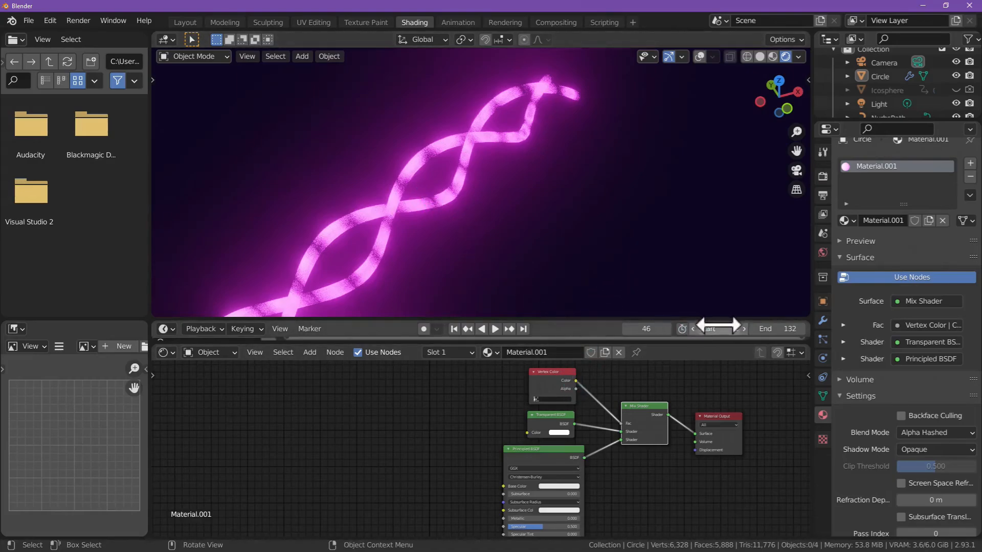
Review the ribbon's modifiers, unhide the ico sphere in the viewport, and reselect the ribbon mesh
{"action": "left_click", "coordinate": [823, 321]}
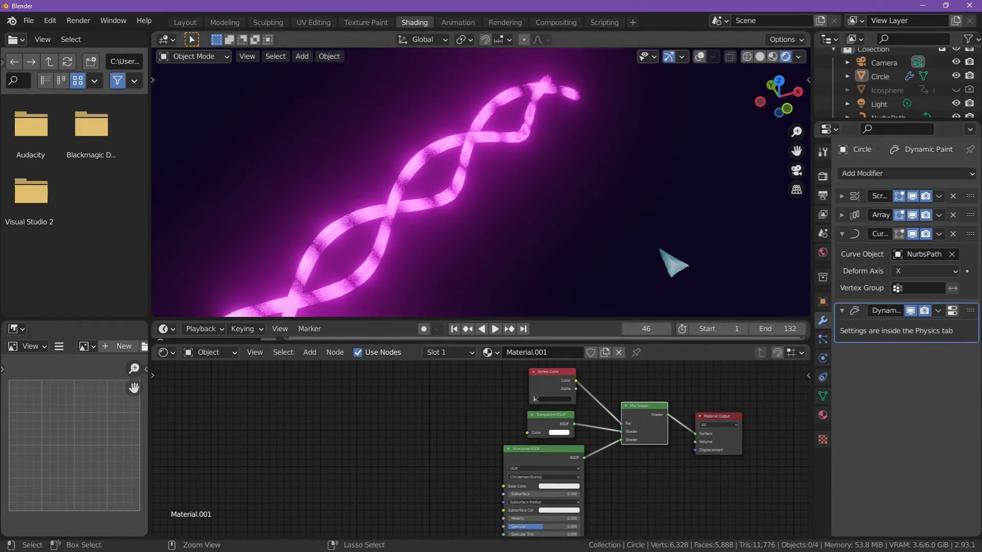
{"action": "scroll", "coordinate": [553, 256], "scroll_direction": "down", "scroll_amount": 3}
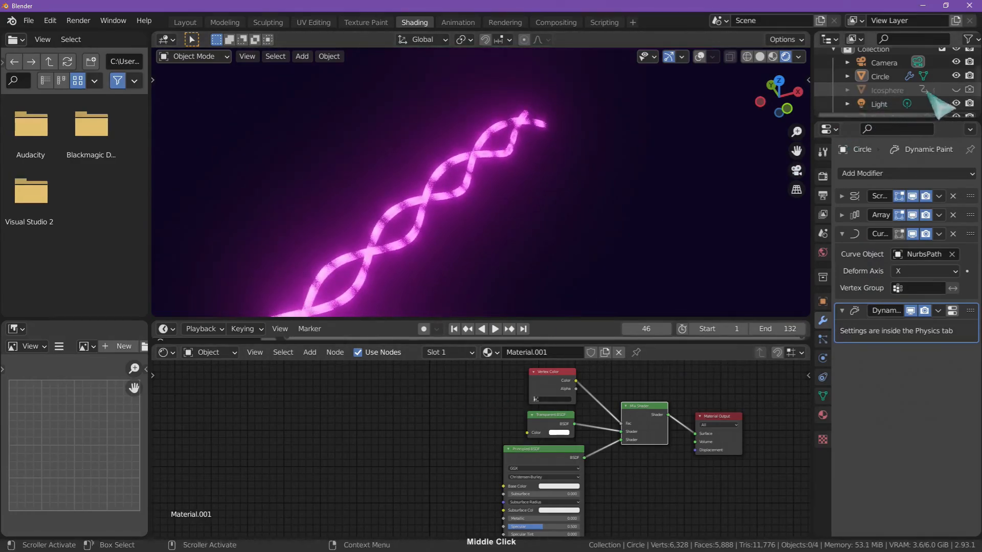
{"action": "left_click", "coordinate": [955, 90]}
{"action": "left_click", "coordinate": [521, 126]}
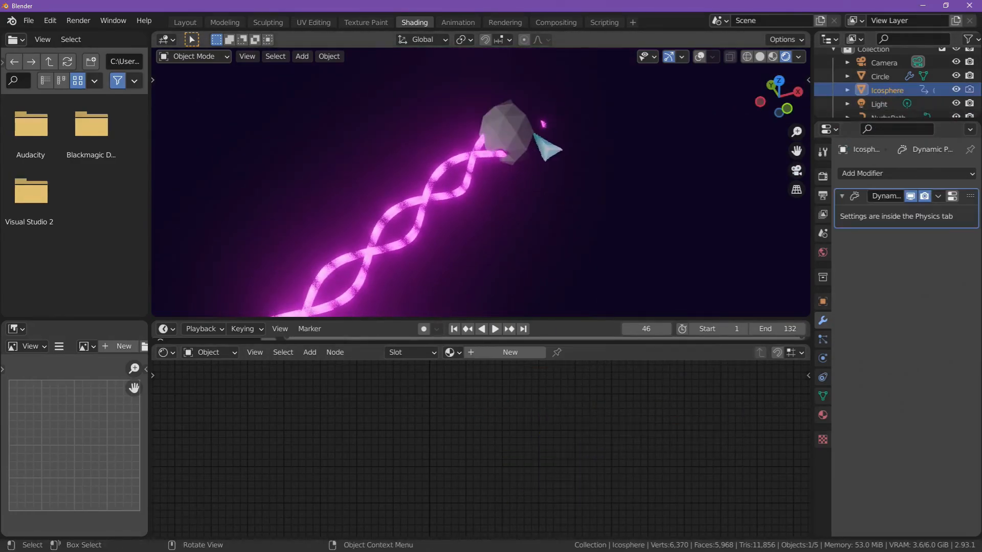
{"action": "left_click", "coordinate": [519, 146]}
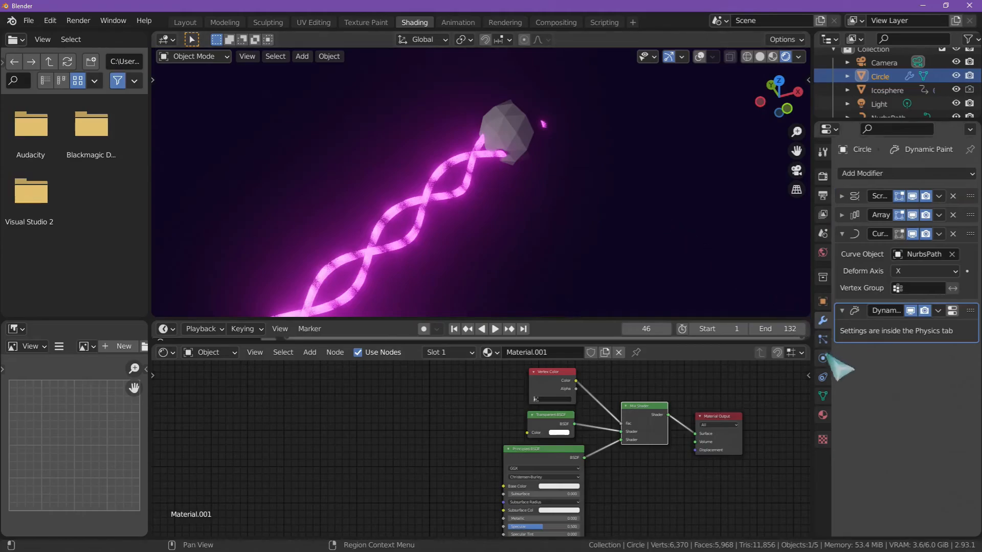
Set the Sub-Steps of the ribbon's Dynamic Paint canvas surface to 5 in its physics settings
{"action": "left_click", "coordinate": [823, 378]}
{"action": "left_click", "coordinate": [823, 358]}
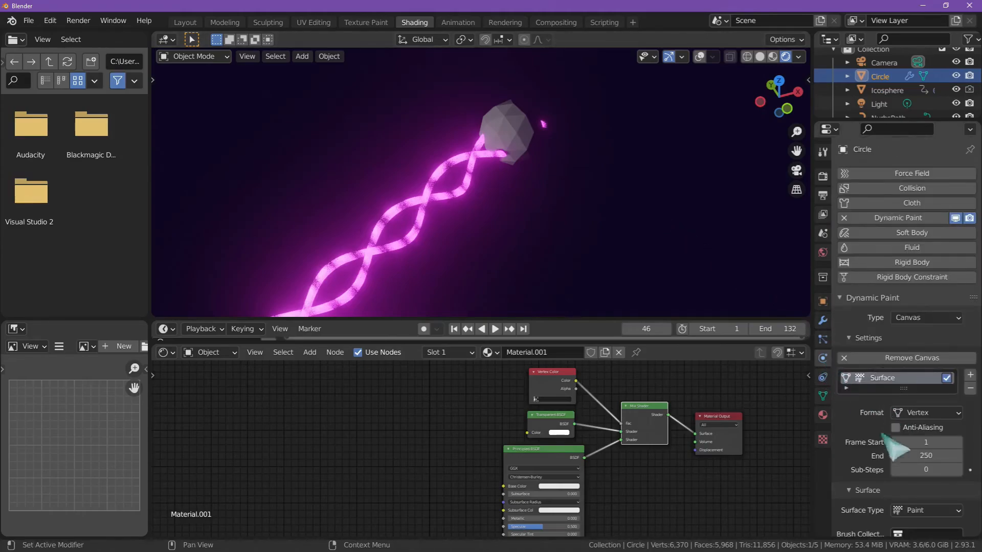
{"action": "middle_click_drag", "start_coordinate": [890, 444], "coordinate": [870, 340]}
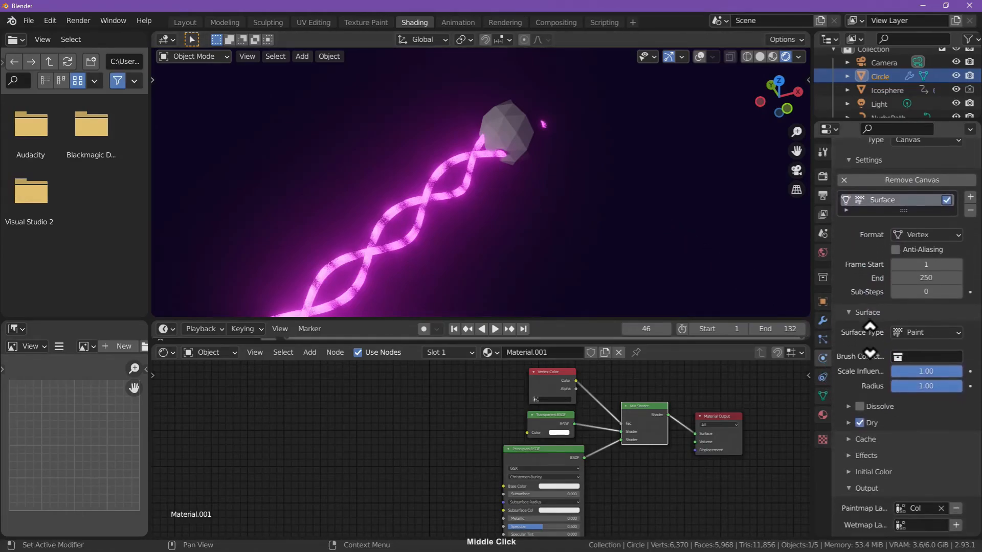
{"action": "left_click", "coordinate": [919, 293]}
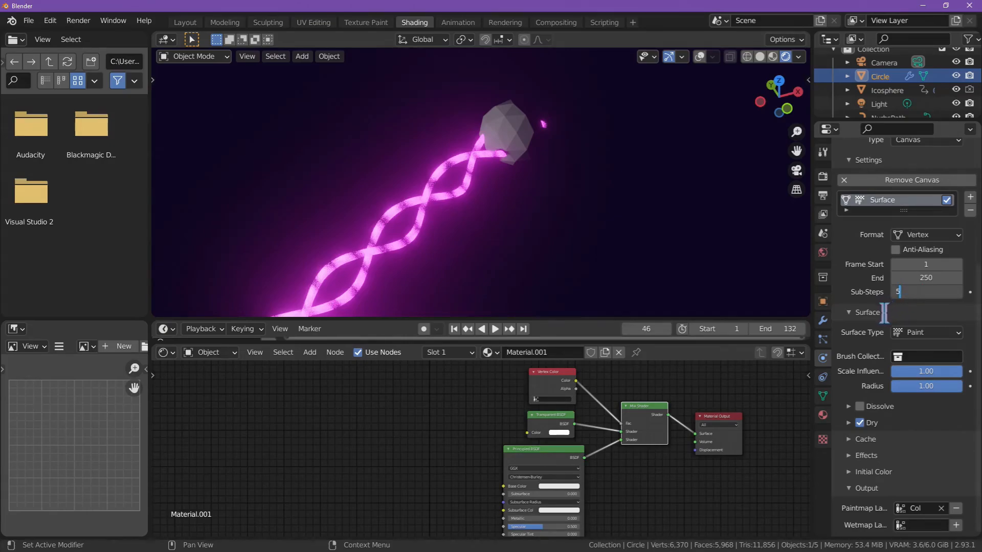
{"action": "type", "text": "5"}
{"action": "key", "text": "Return"}
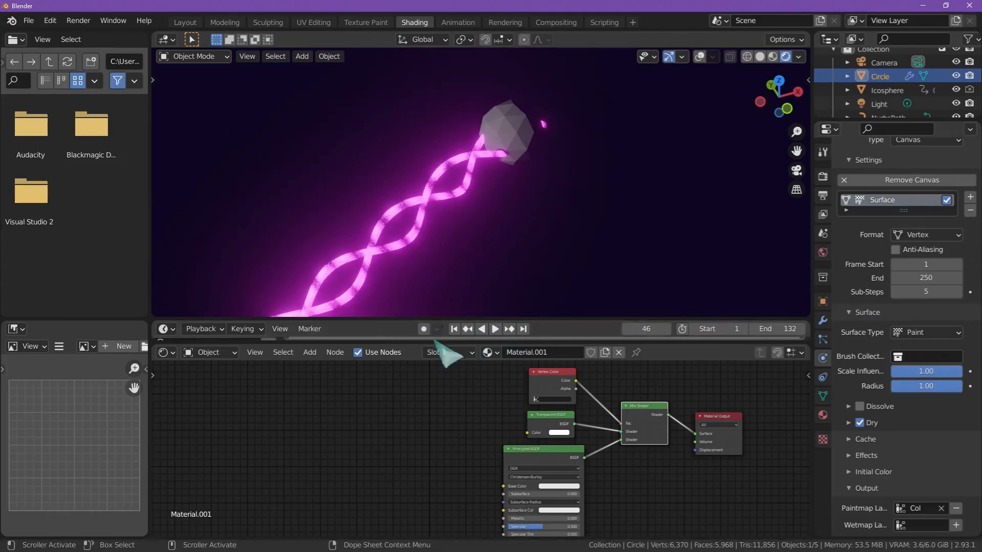
Play the animation from the first frame to examine how smoothly the ribbon is revealed, and stop playback at frame 77
{"action": "left_click", "coordinate": [453, 329]}
{"action": "left_click", "coordinate": [495, 329]}
{"action": "middle_click", "coordinate": [460, 390]}
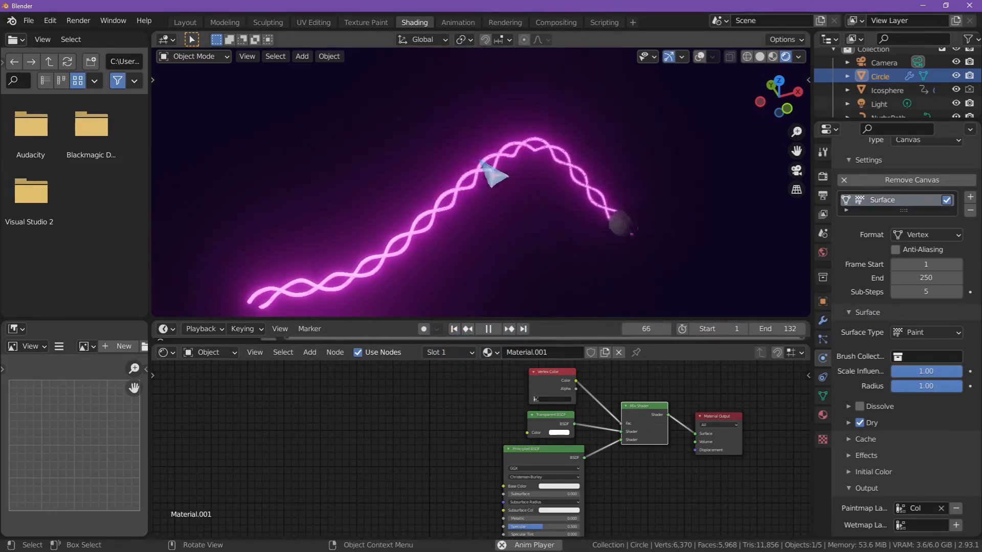
{"action": "middle_click_drag", "start_coordinate": [494, 211], "coordinate": [458, 227], "text": "ctrl"}
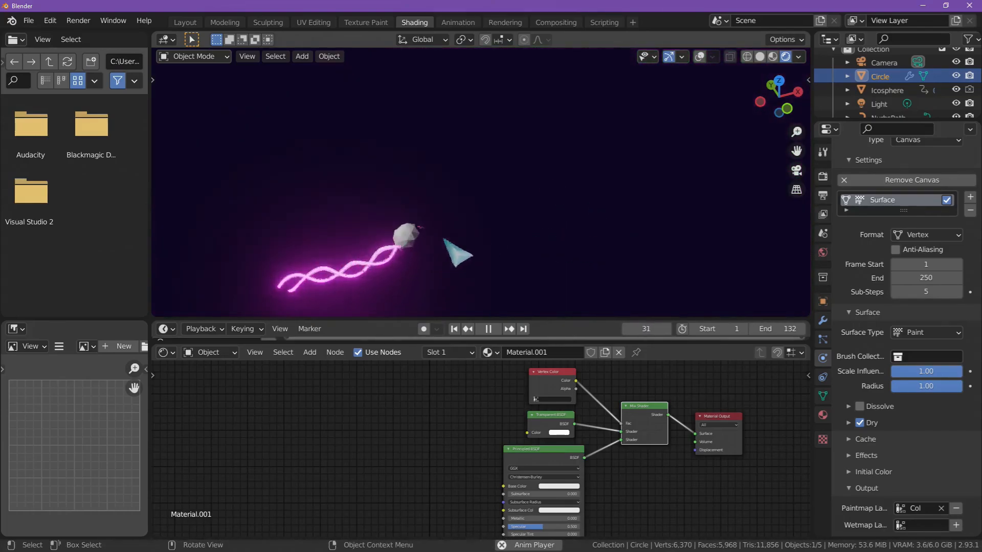
{"action": "left_click", "coordinate": [489, 329]}
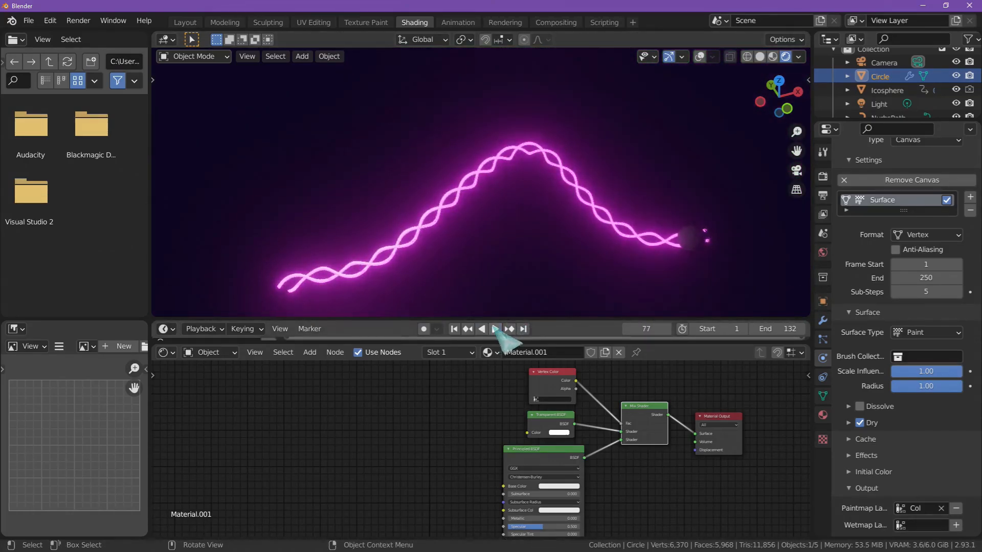
Set the Sub-Steps of the ribbon's canvas surface back to 0
{"action": "left_click", "coordinate": [916, 292]}
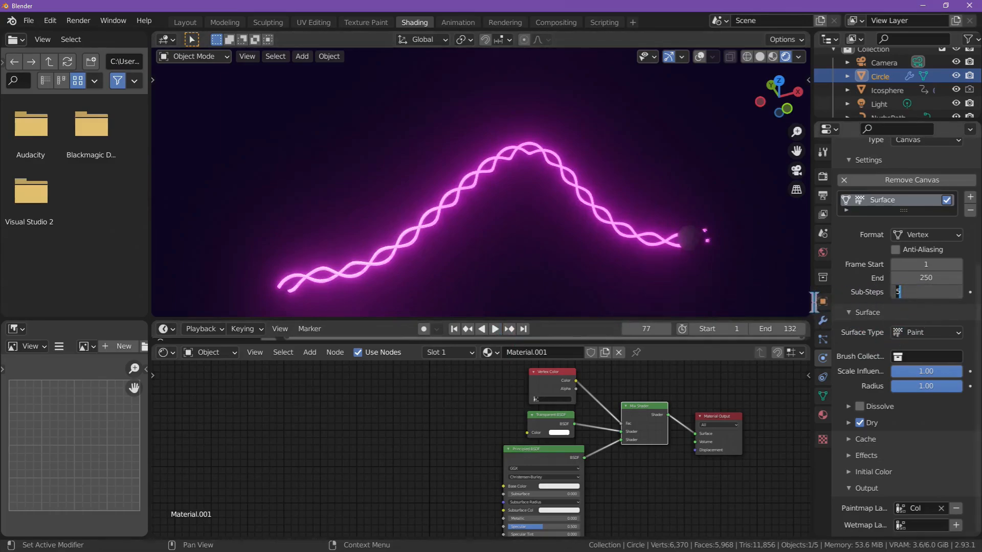
{"action": "type", "text": "0"}
{"action": "key", "text": "Return"}
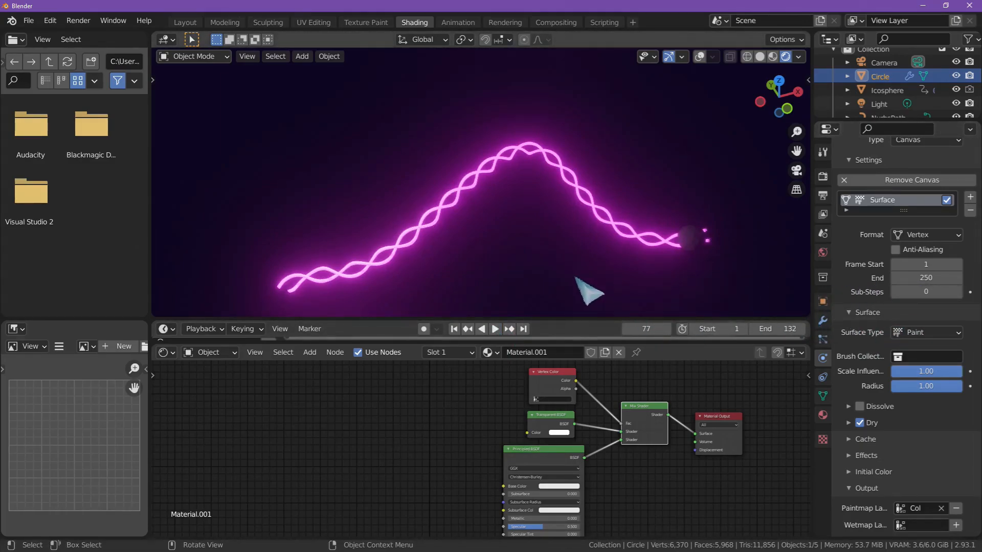
Replay the reveal, inspect the ribbon from several angles, and compare it with the LoliRock reference video in the browser before returning to Blender
{"action": "left_click", "coordinate": [494, 329]}
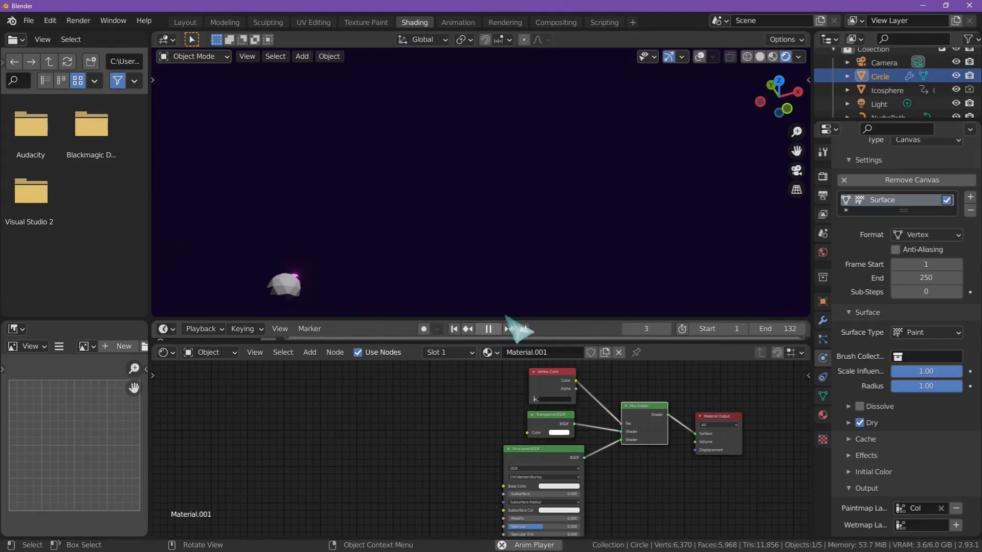
{"action": "middle_click_drag", "start_coordinate": [383, 257], "coordinate": [435, 224]}
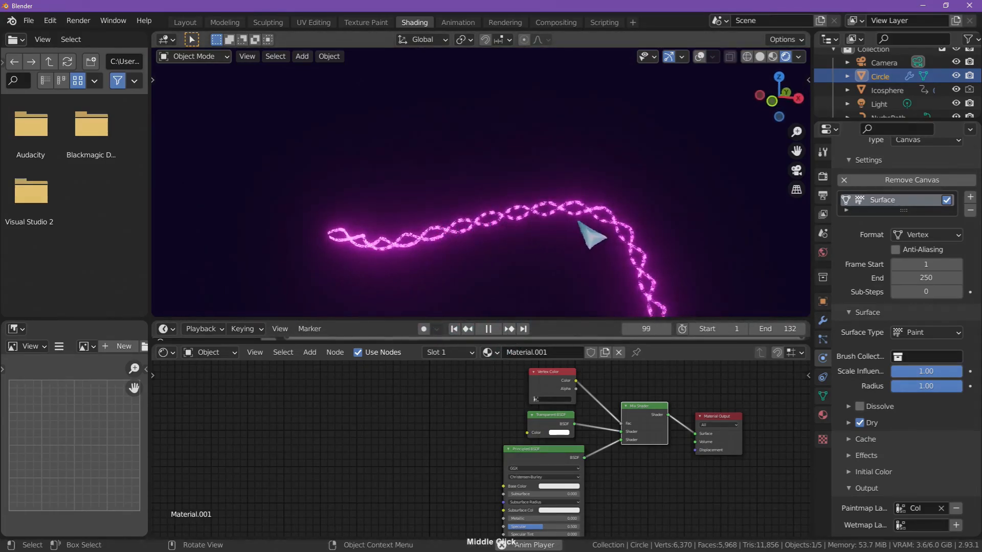
{"action": "middle_click_drag", "start_coordinate": [622, 232], "coordinate": [633, 250]}
{"action": "middle_click_drag", "start_coordinate": [515, 247], "coordinate": [532, 264]}
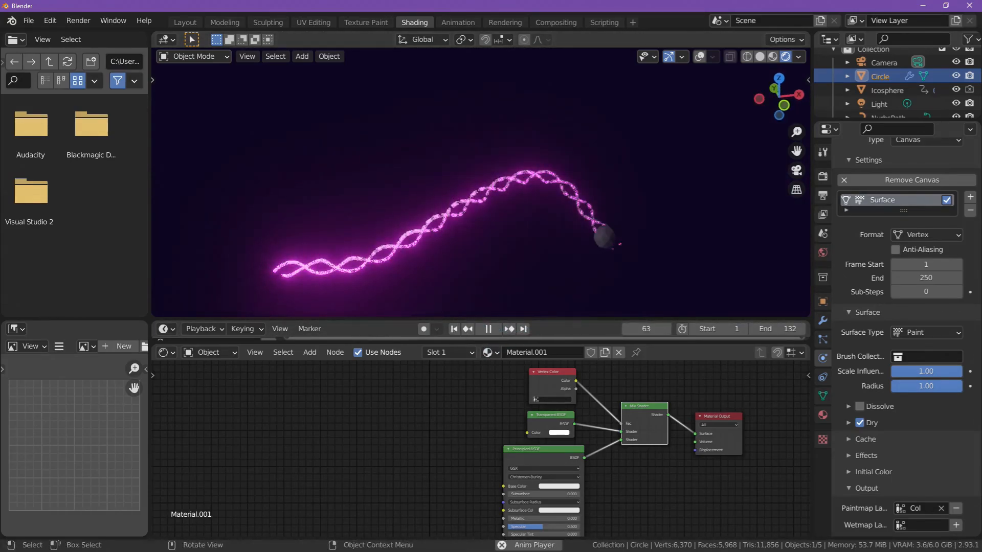
{"action": "key", "text": "alt+Tab"}
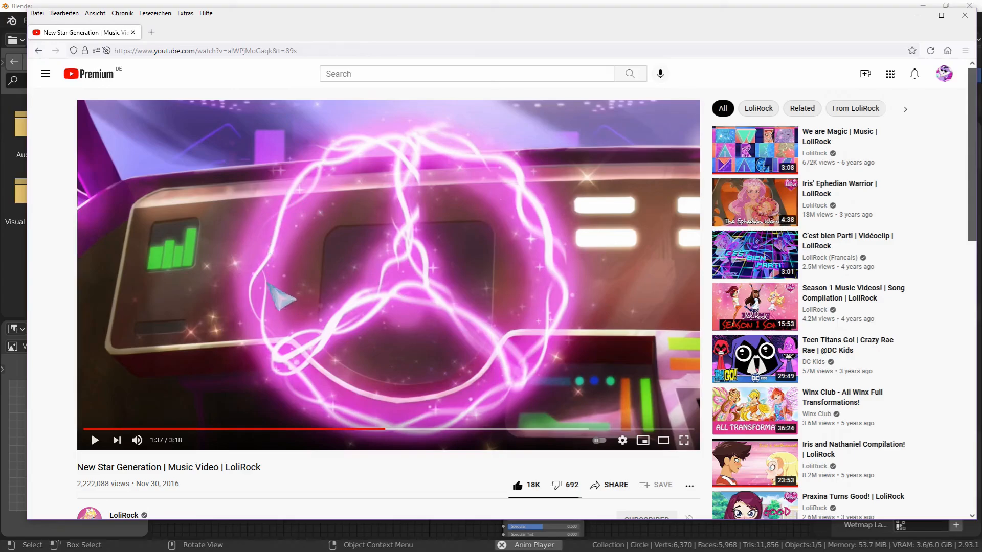
{"action": "left_click", "coordinate": [550, 2]}
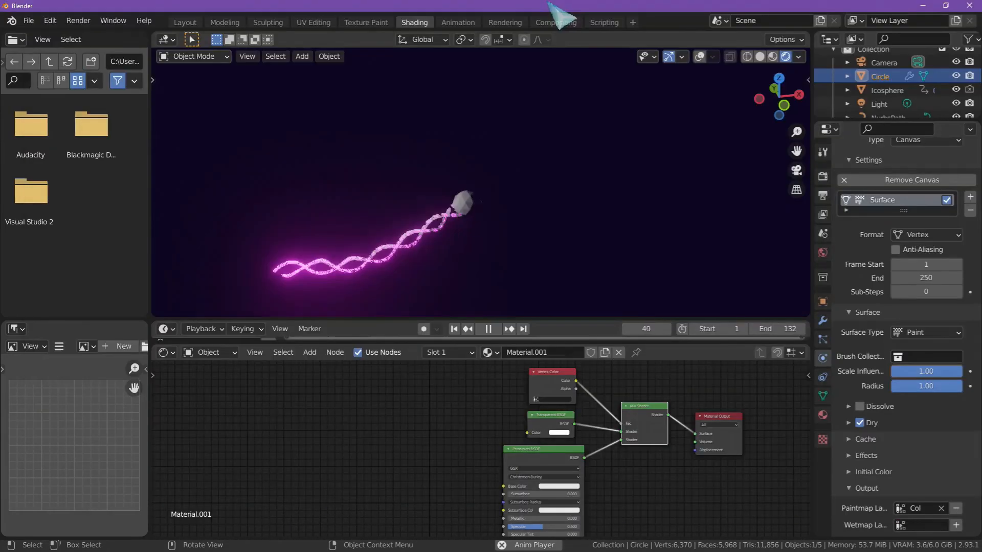